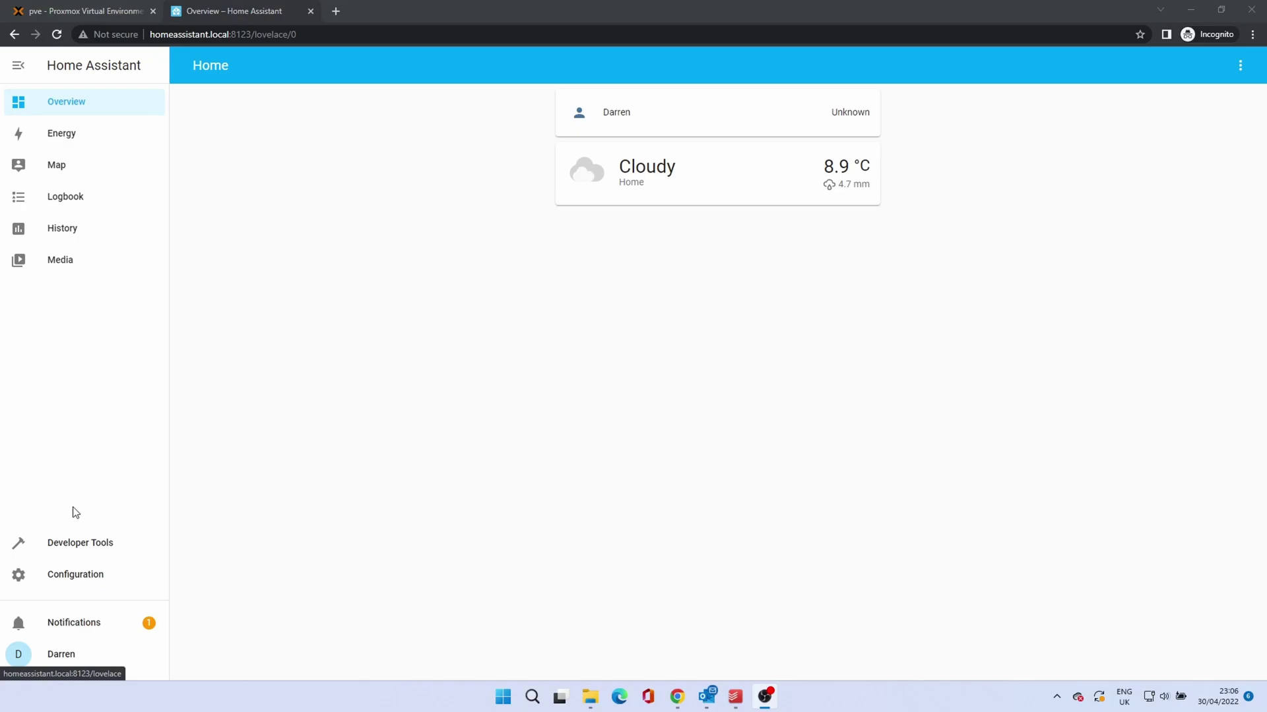
Step: Open the File editor add-on (version 5.3.3) in the Add-on Store and check its Documentation tab
click(100, 579)
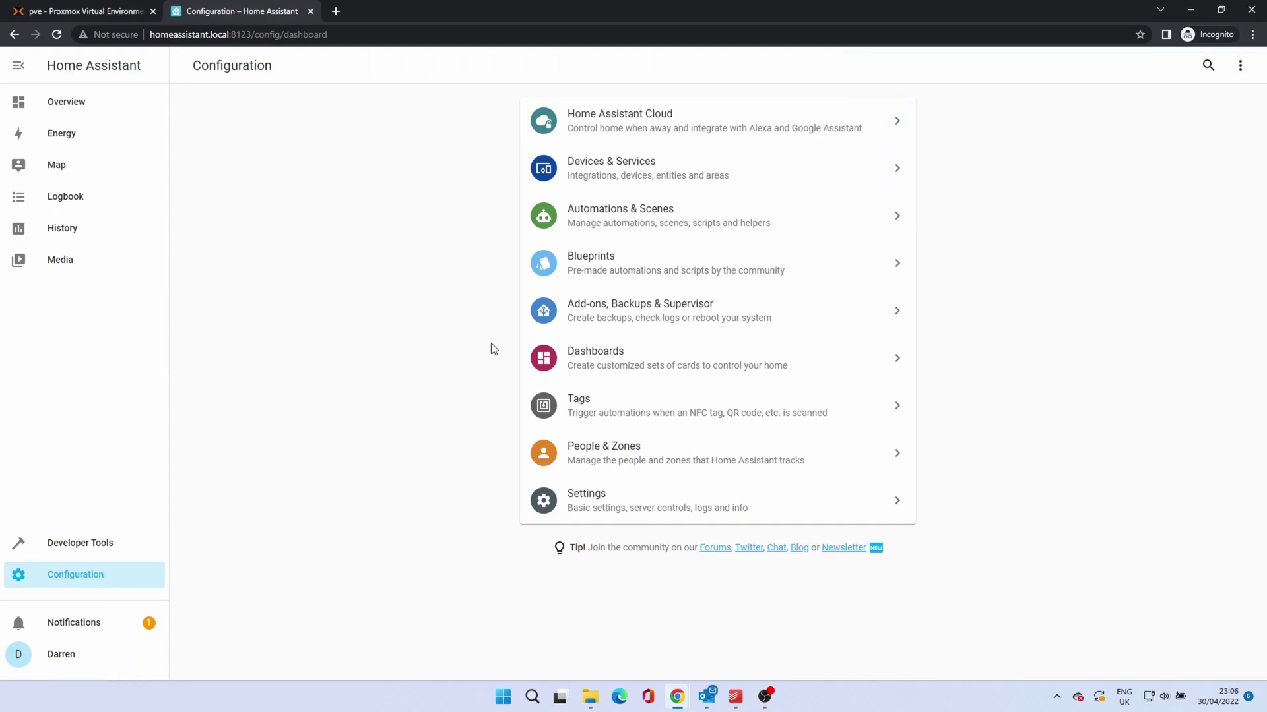
click(599, 319)
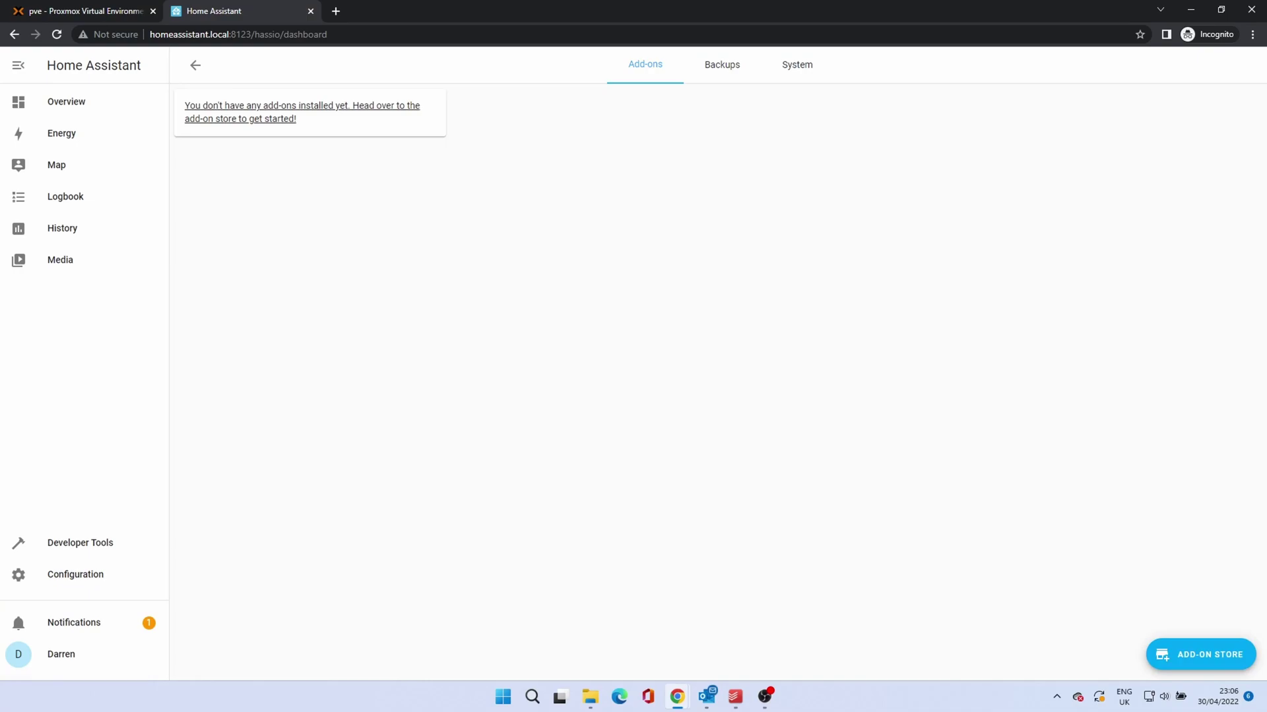
click(1207, 656)
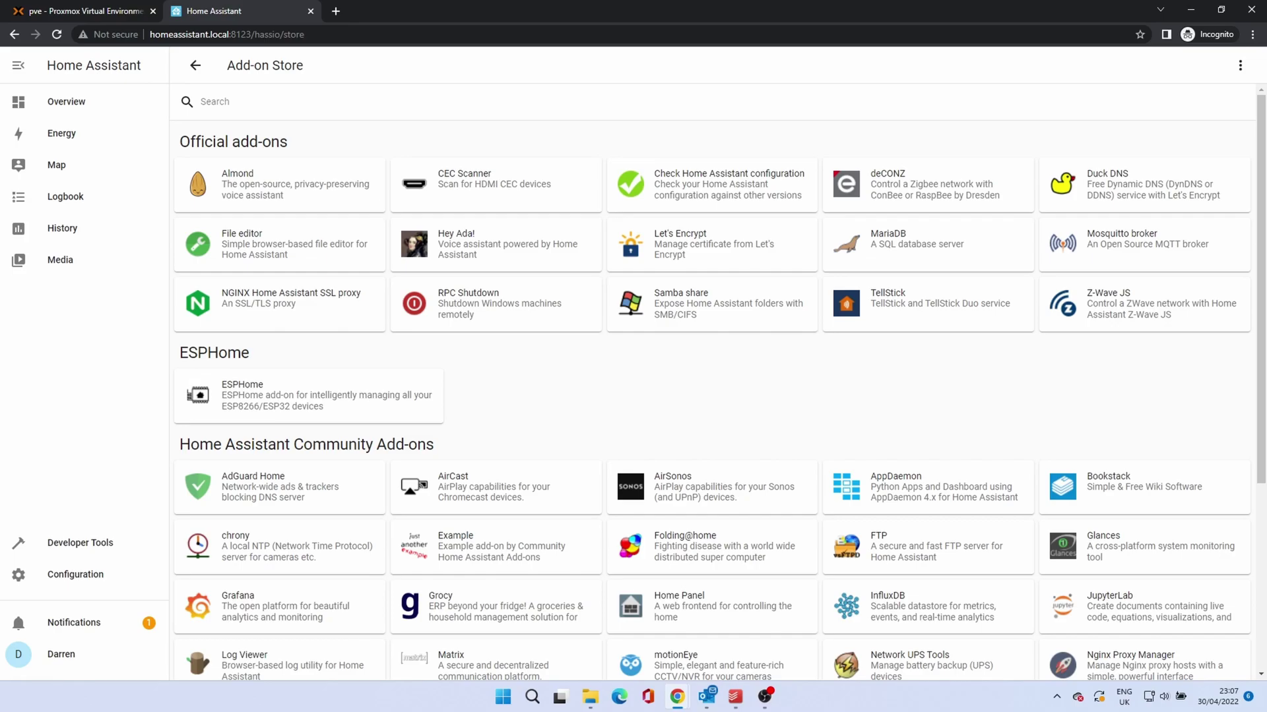
click(245, 246)
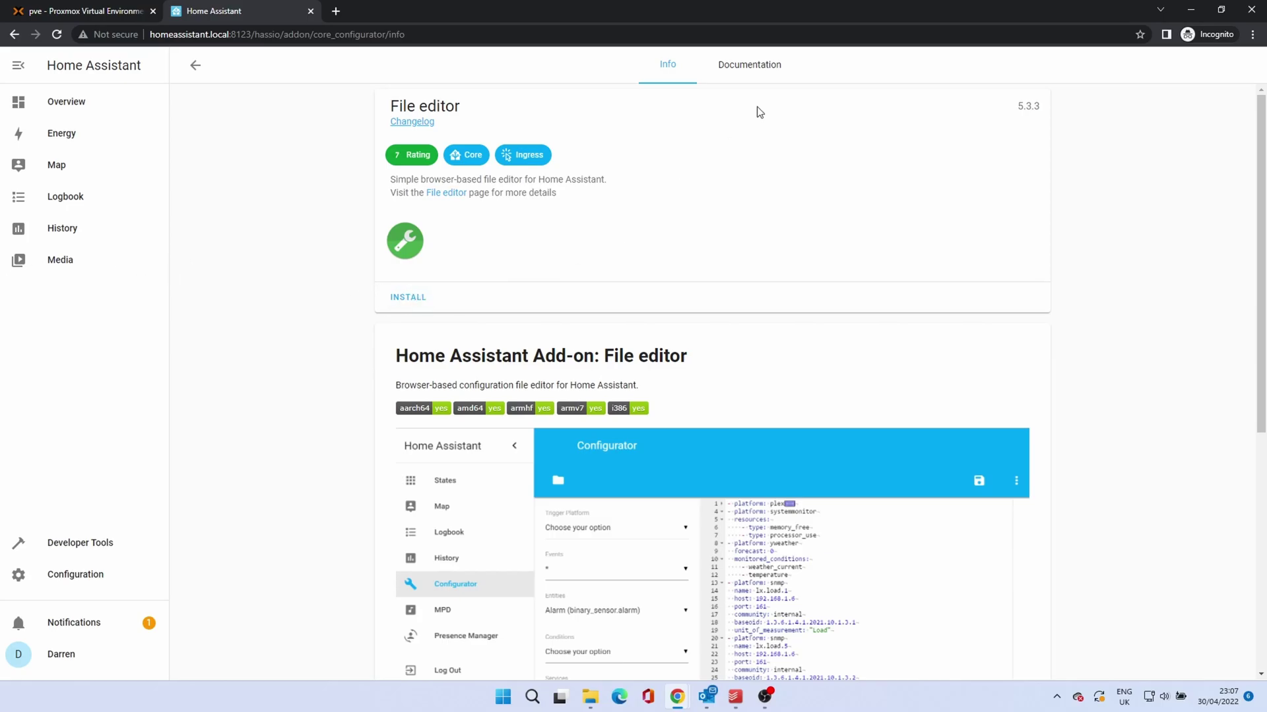
click(767, 71)
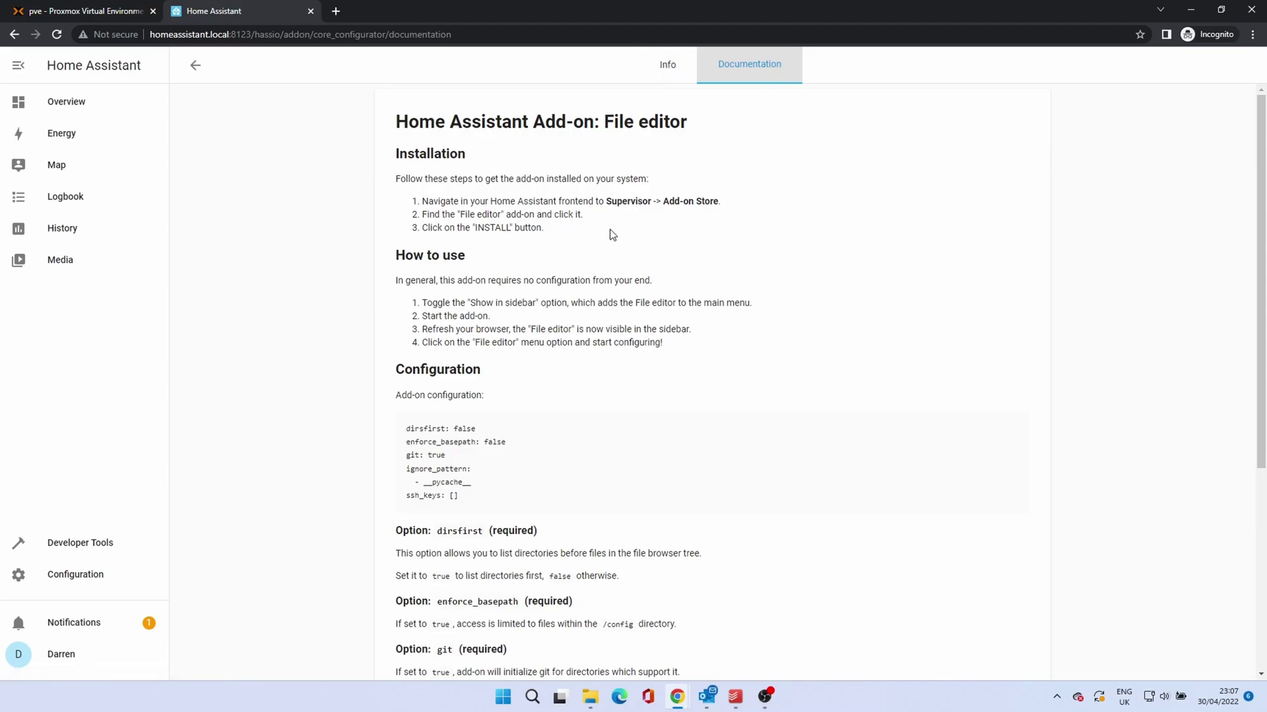
click(667, 64)
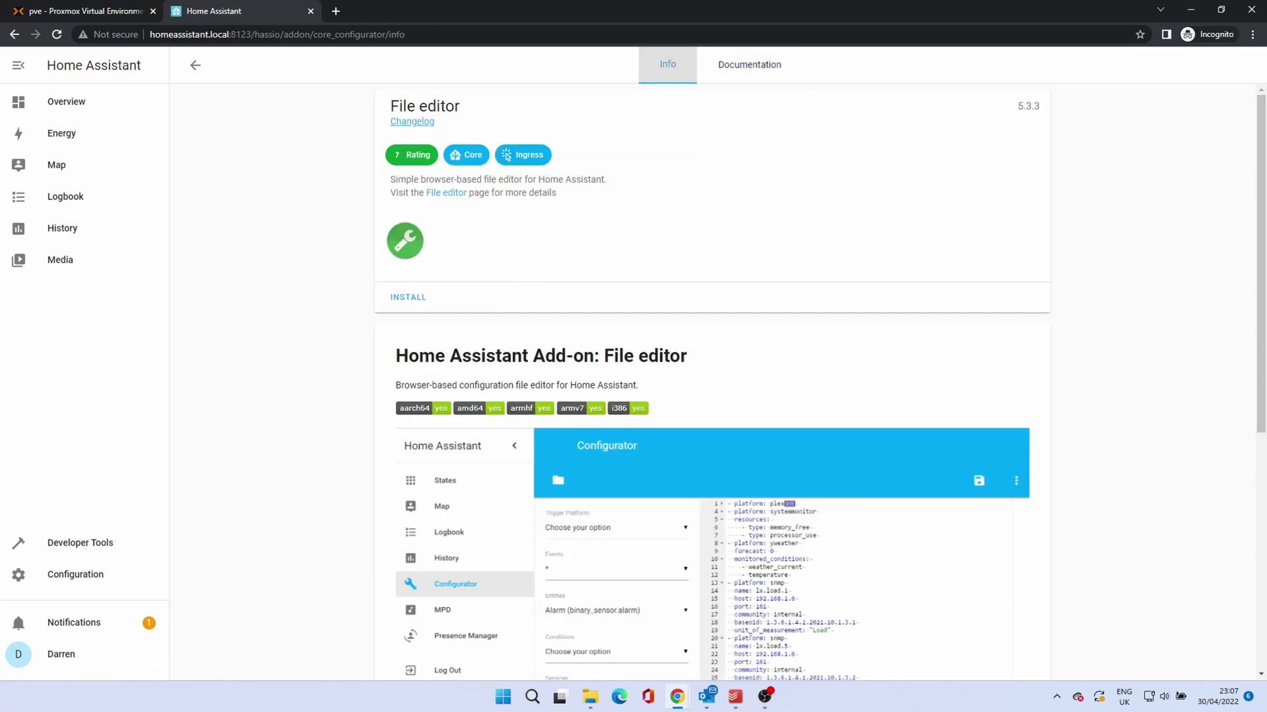
Step: Install File editor, enable Show in sidebar, and start the add-on
click(409, 296)
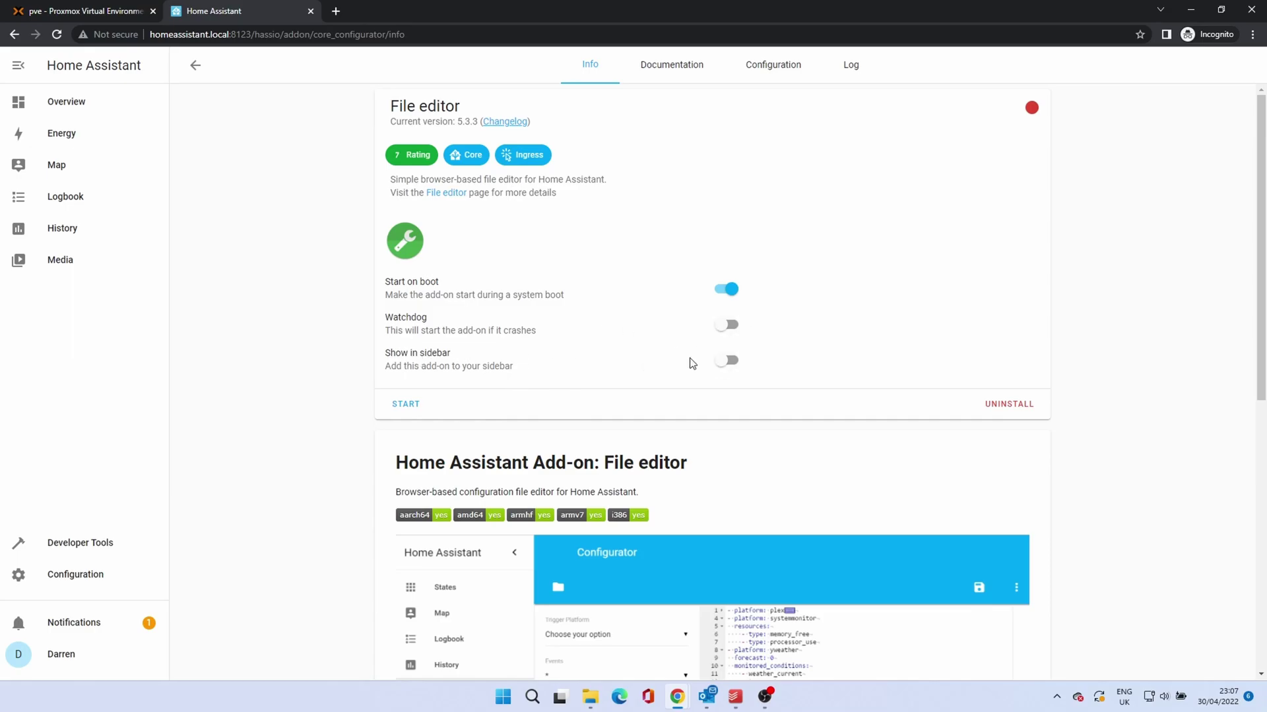
click(734, 361)
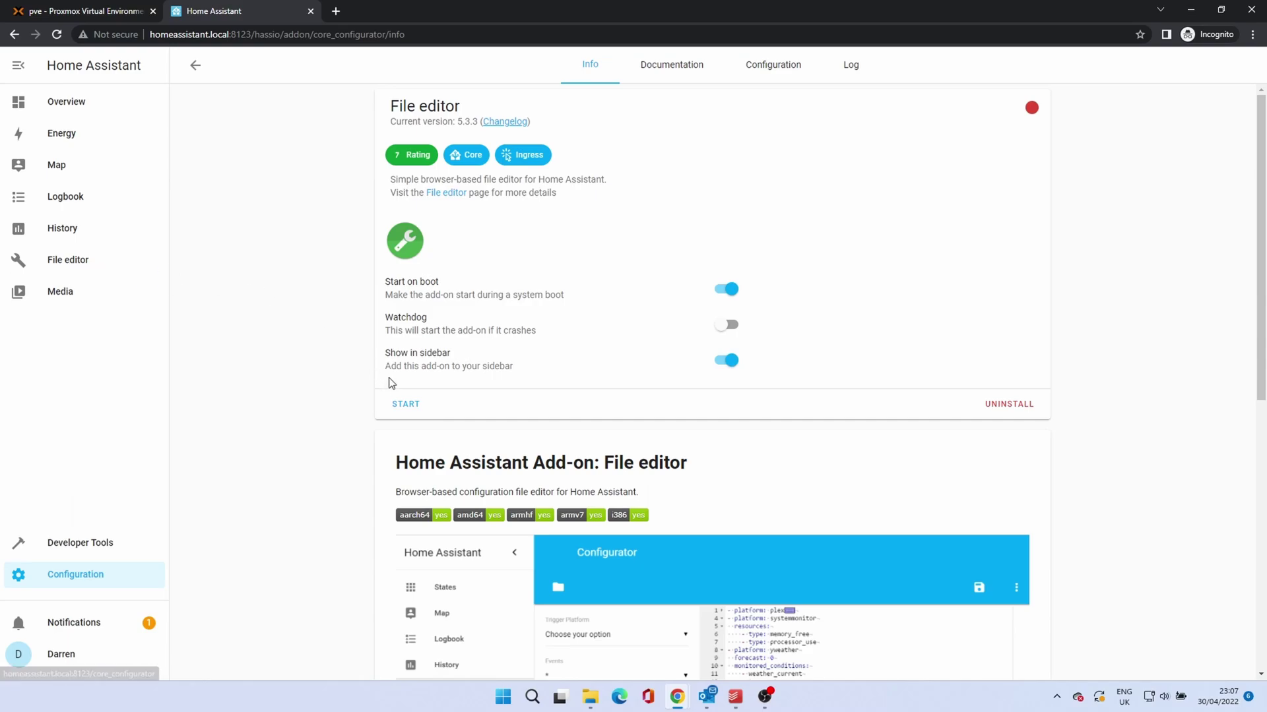
click(406, 405)
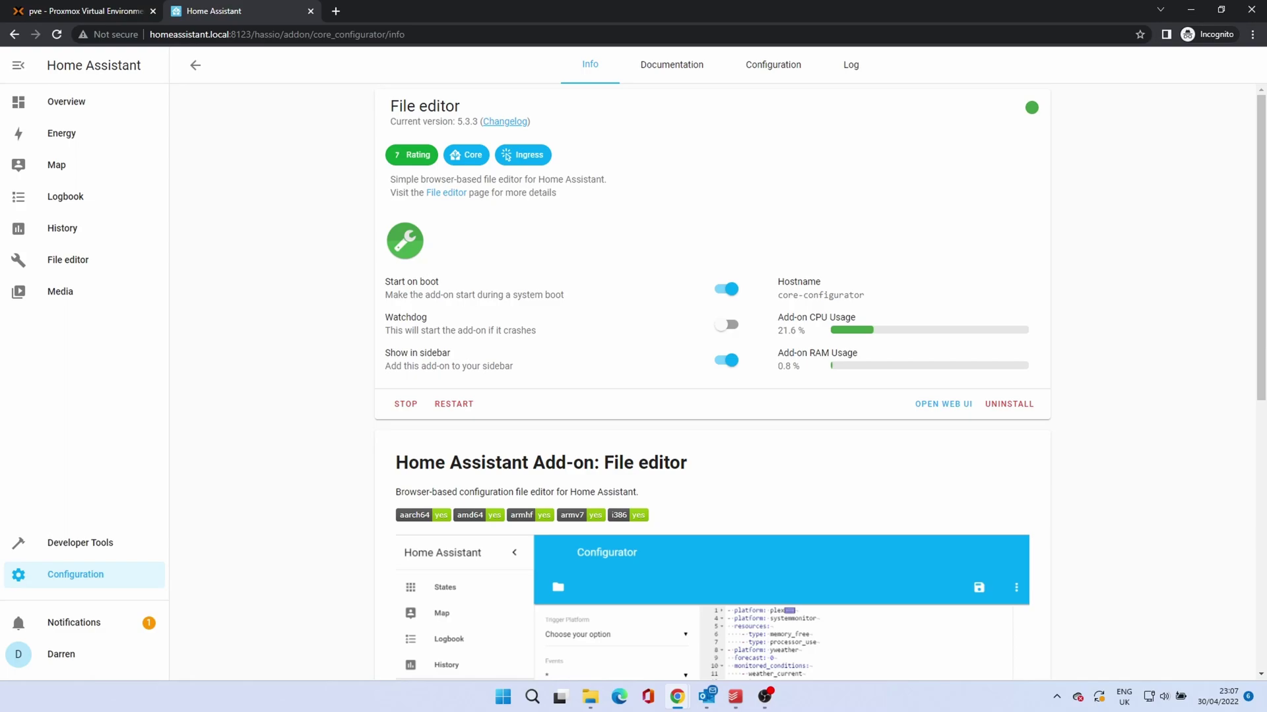
Step: Load /config/configuration.yaml in File editor's web UI
click(939, 405)
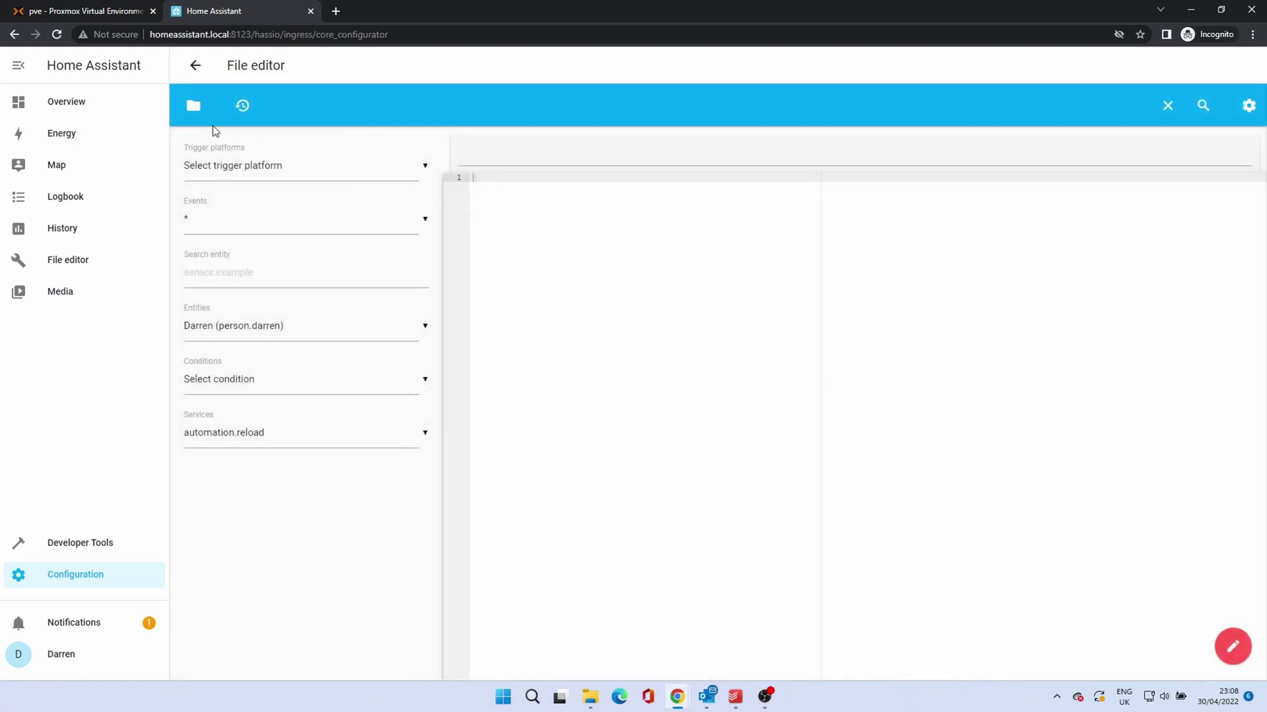
click(185, 110)
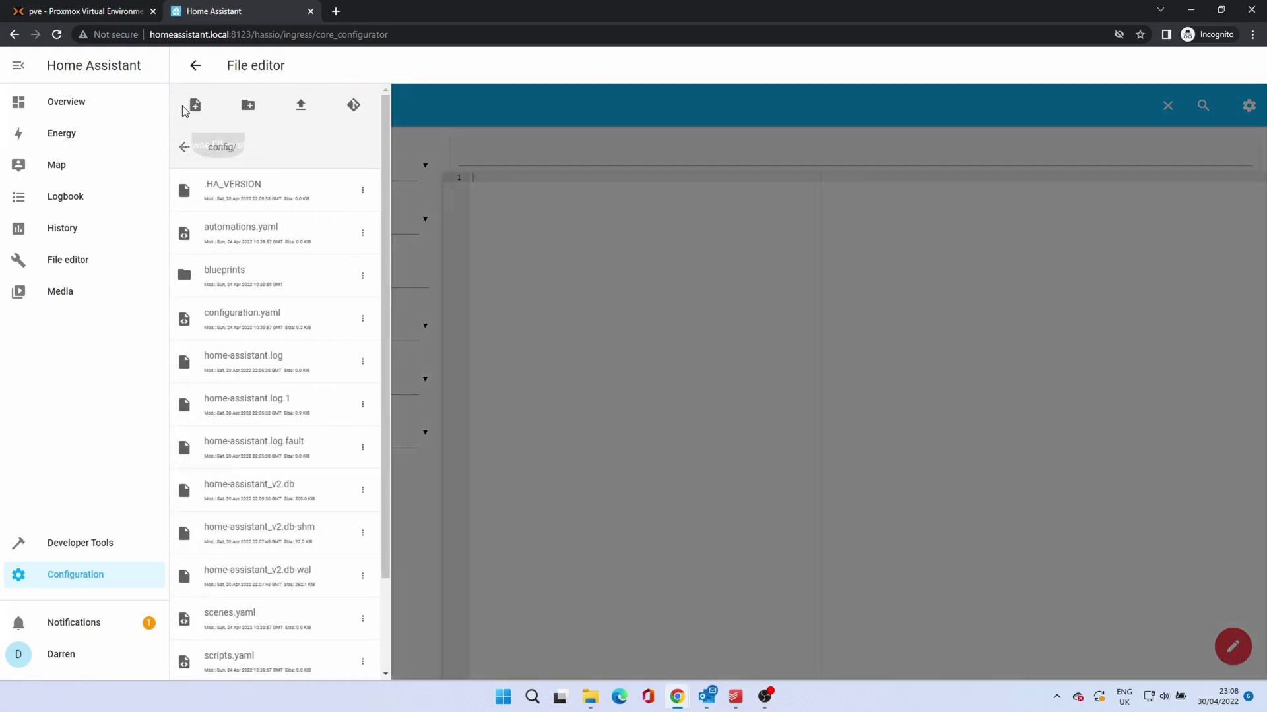
click(248, 321)
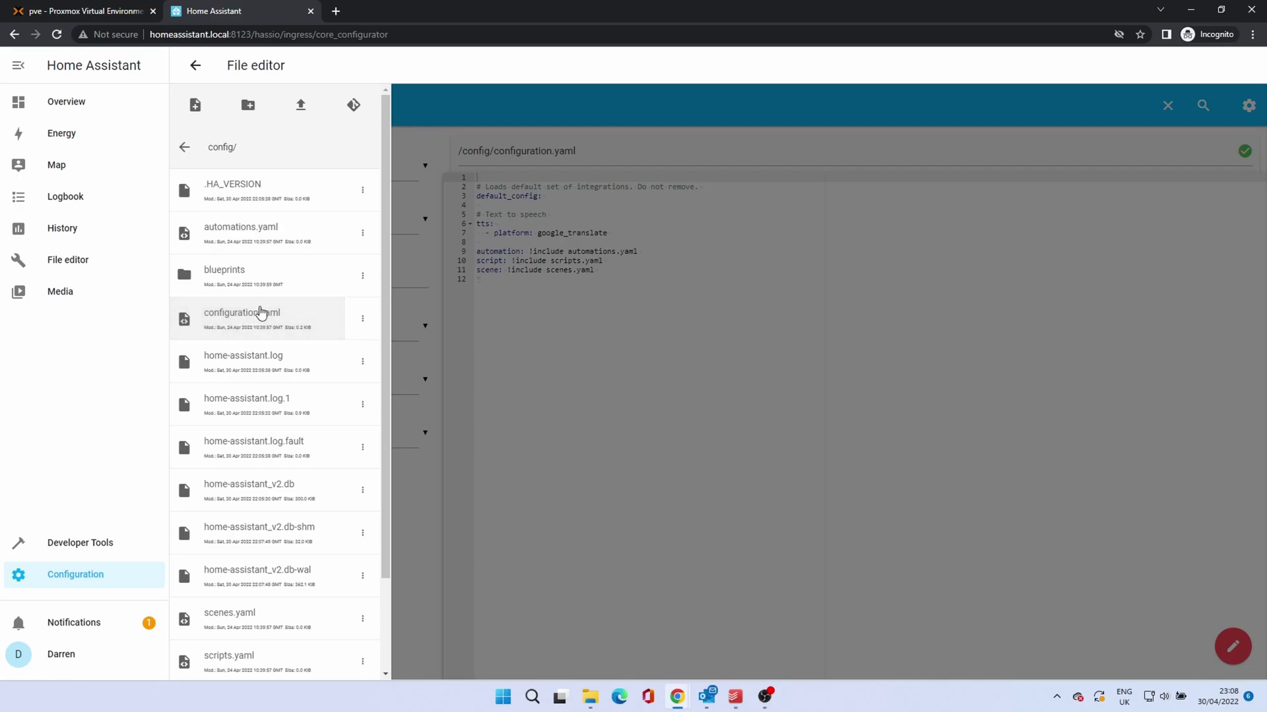
click(704, 346)
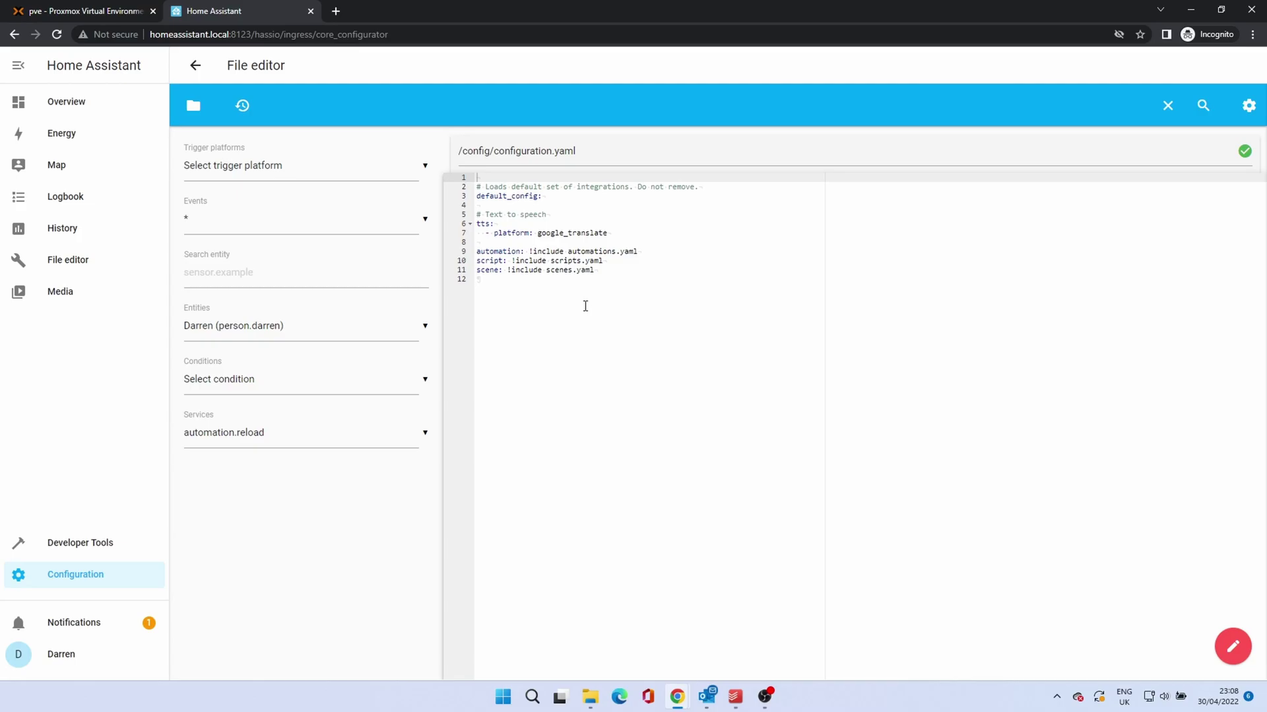
Step: Go back out and reopen File editor from its sidebar entry
click(195, 65)
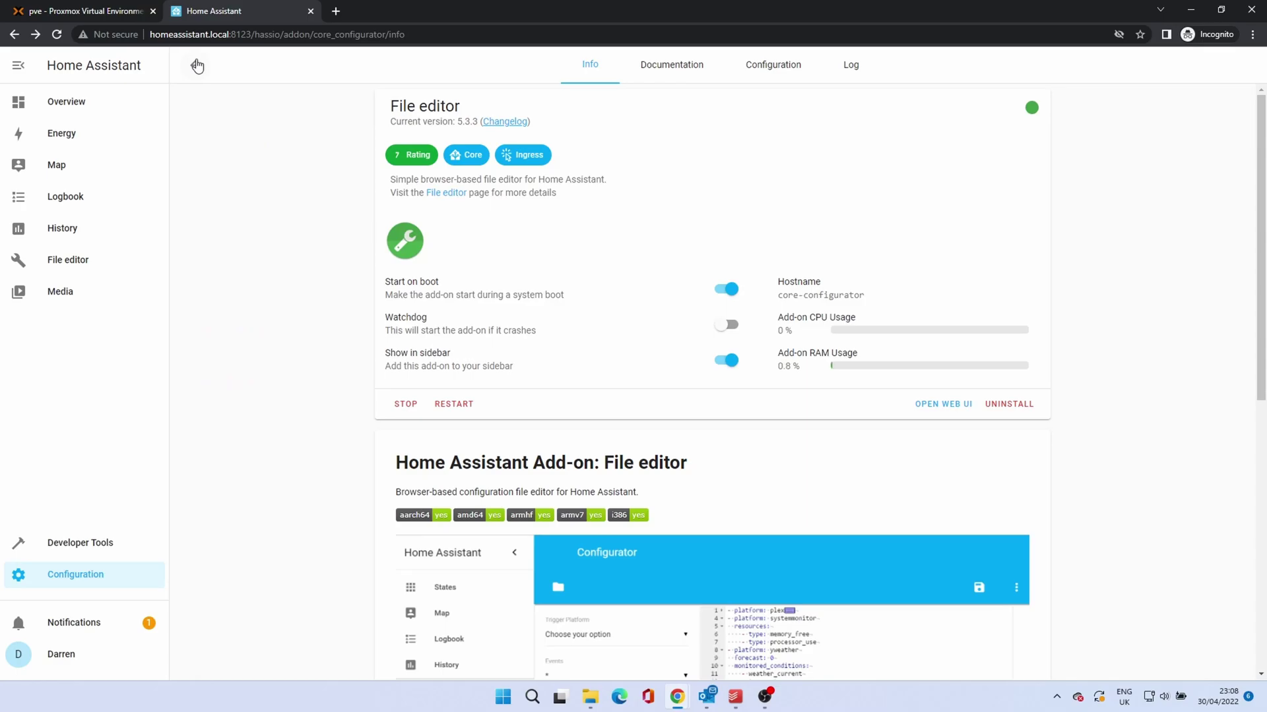
click(196, 65)
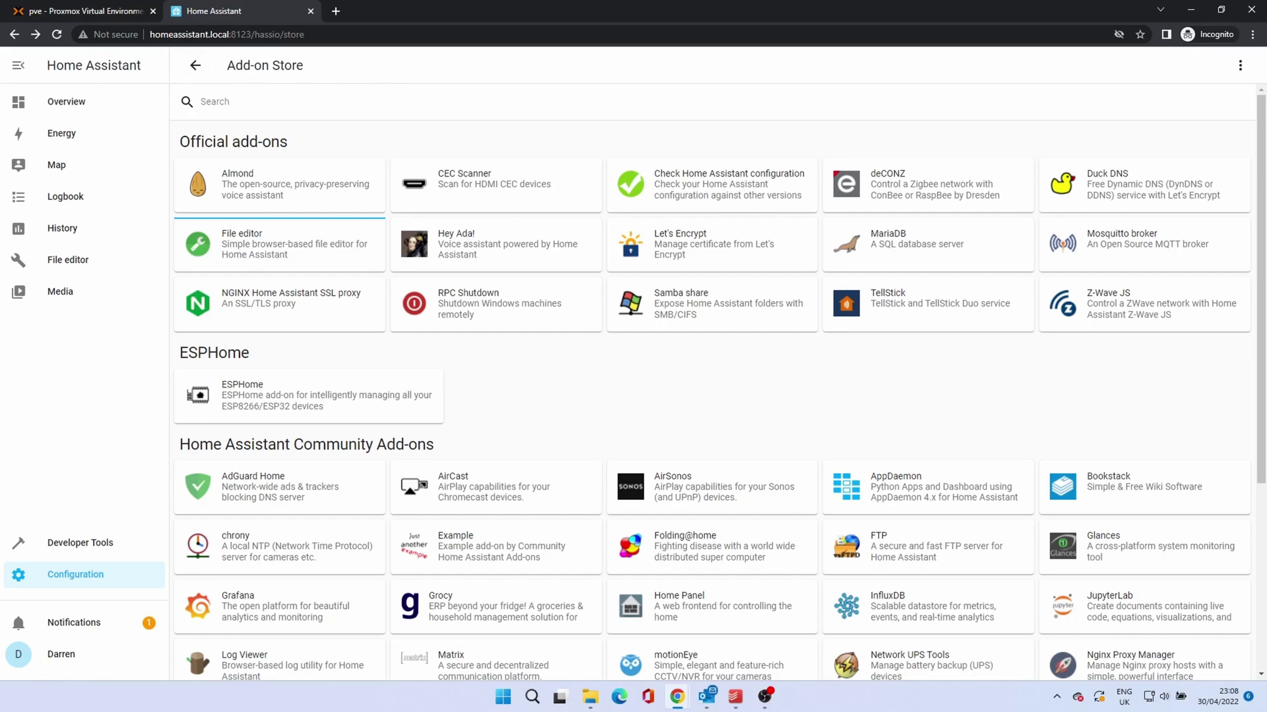
click(74, 262)
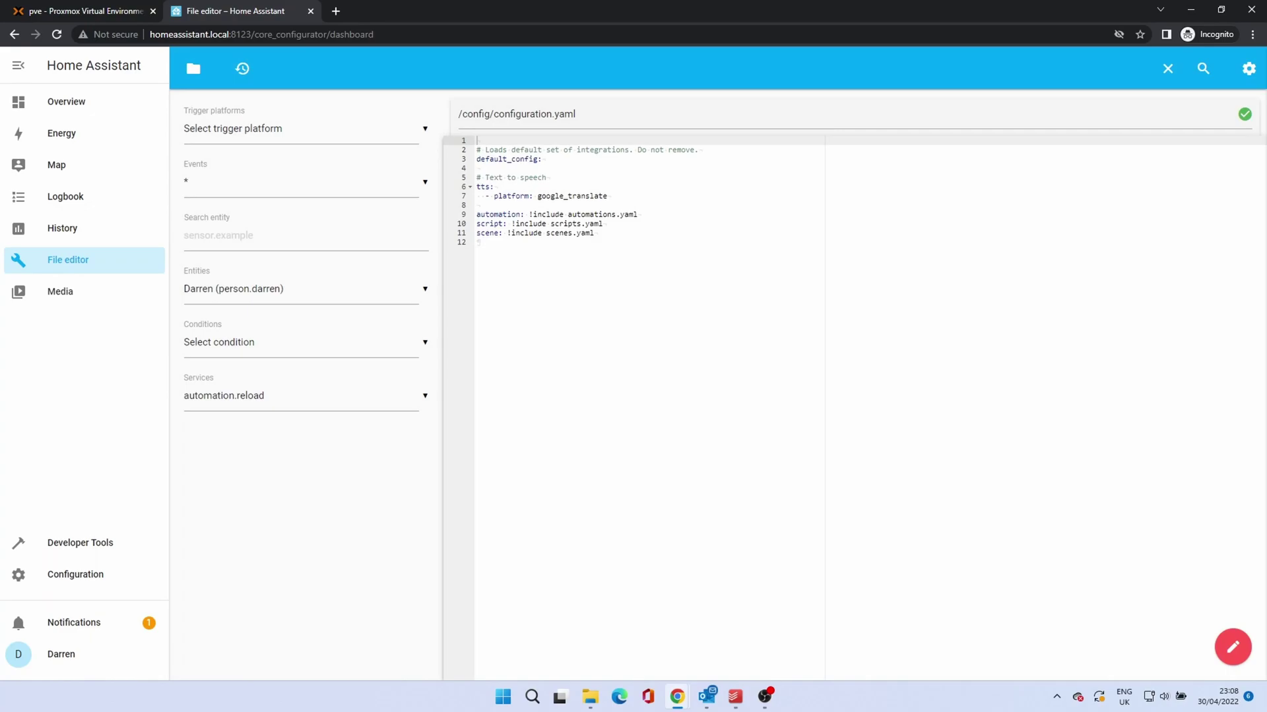
Step: Open the Samba share add-on (version 9.6.1) in the Add-on Store and check its Documentation tab
click(103, 575)
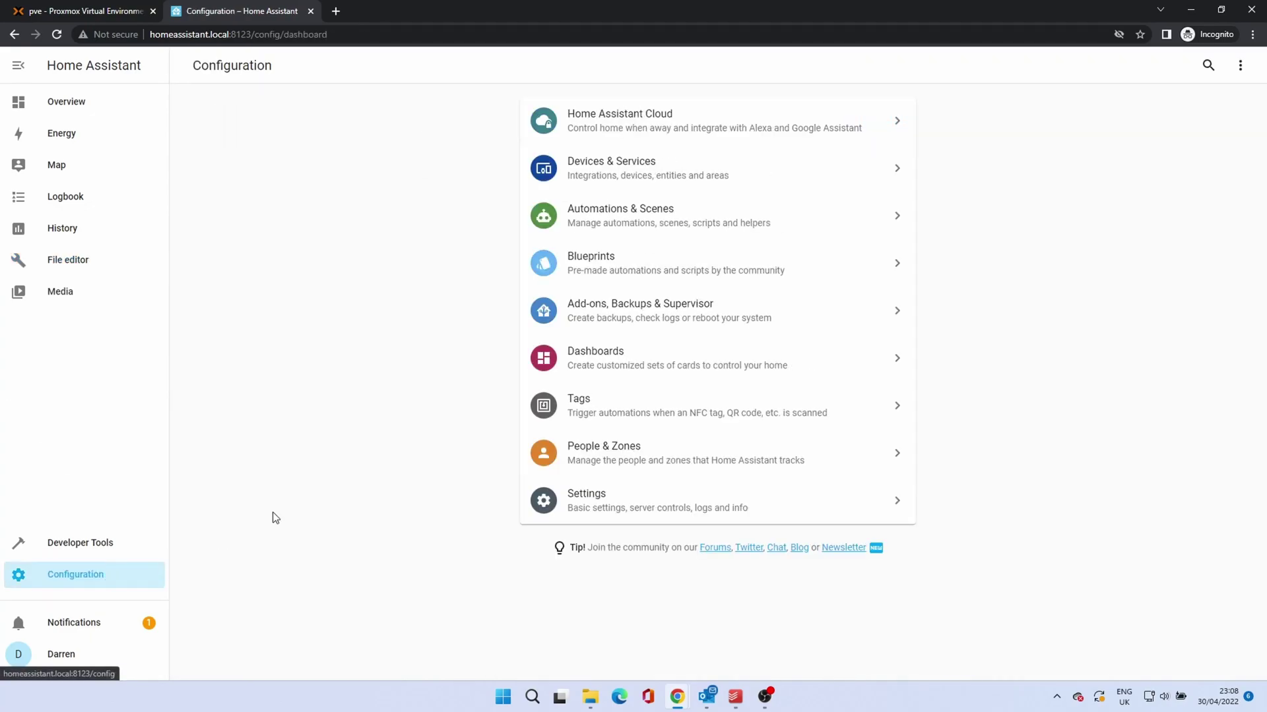
click(663, 307)
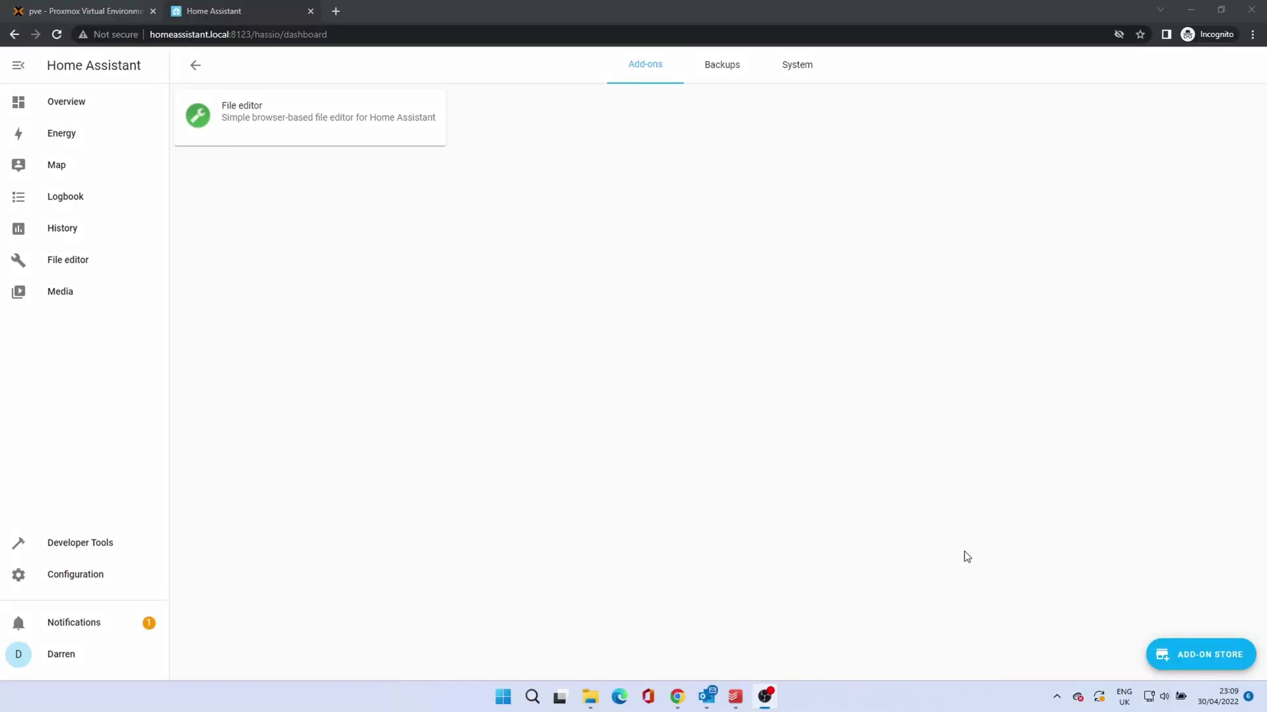
click(1207, 656)
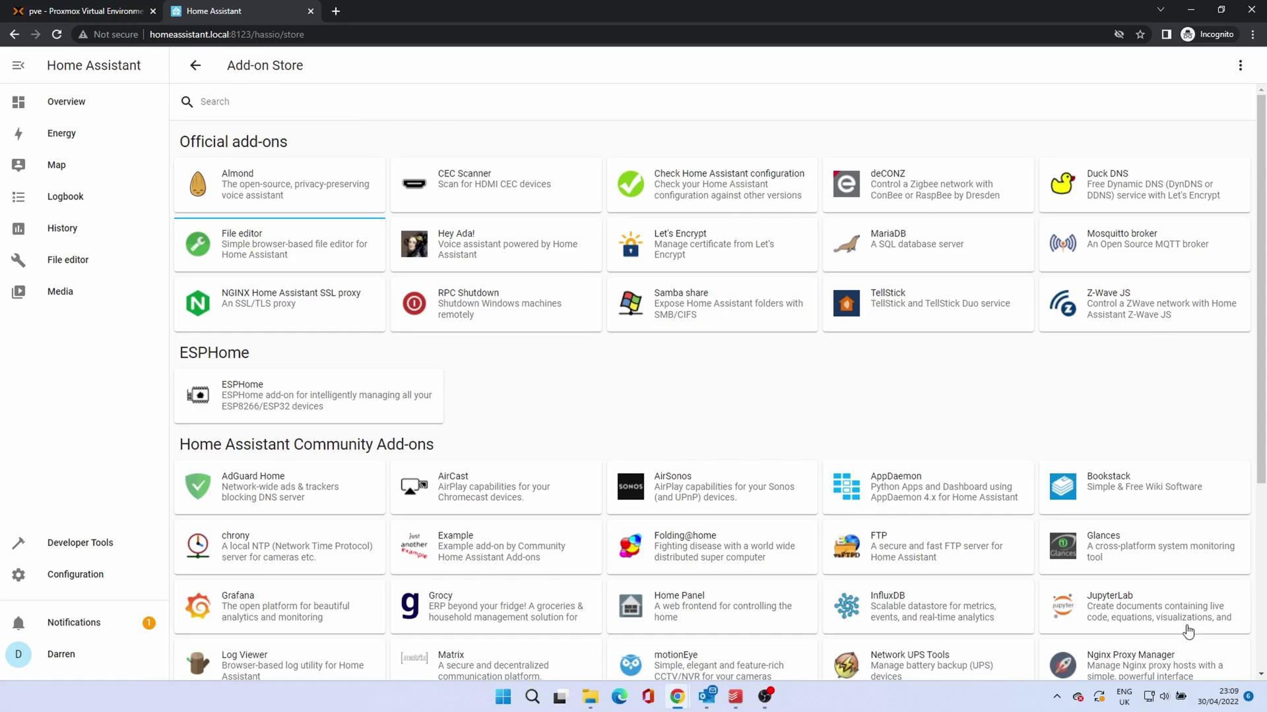
click(663, 316)
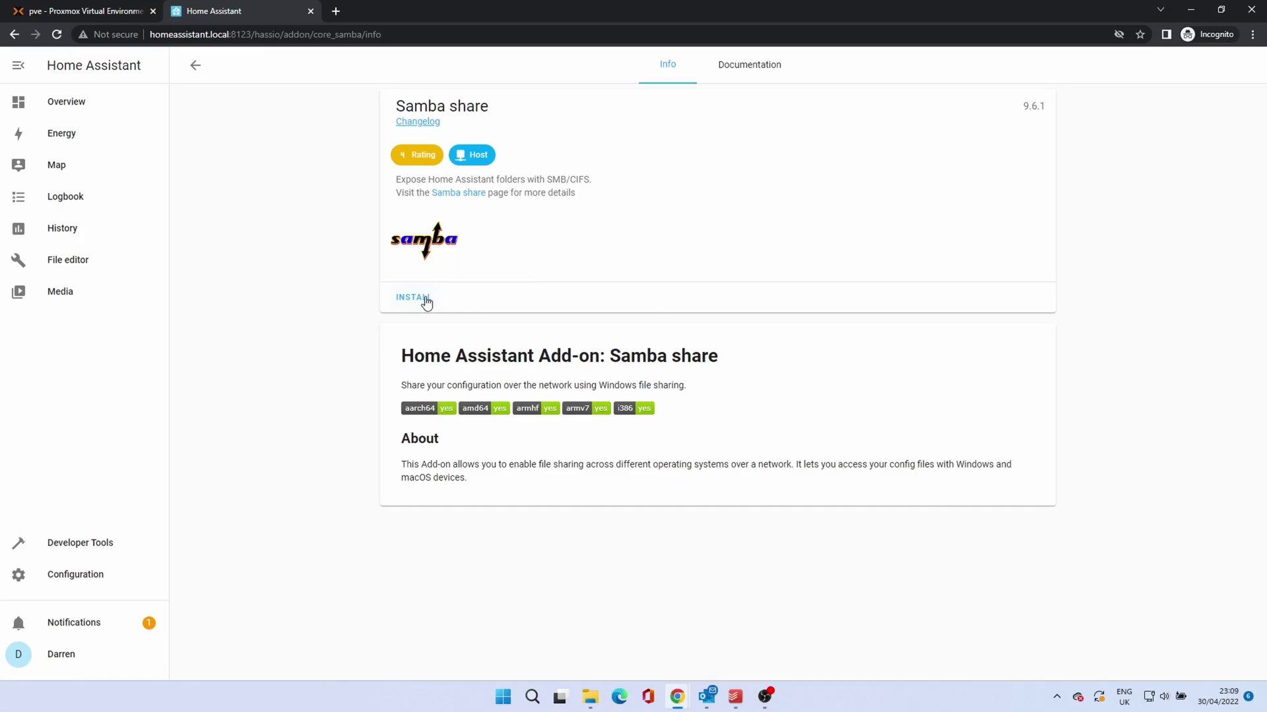
click(721, 81)
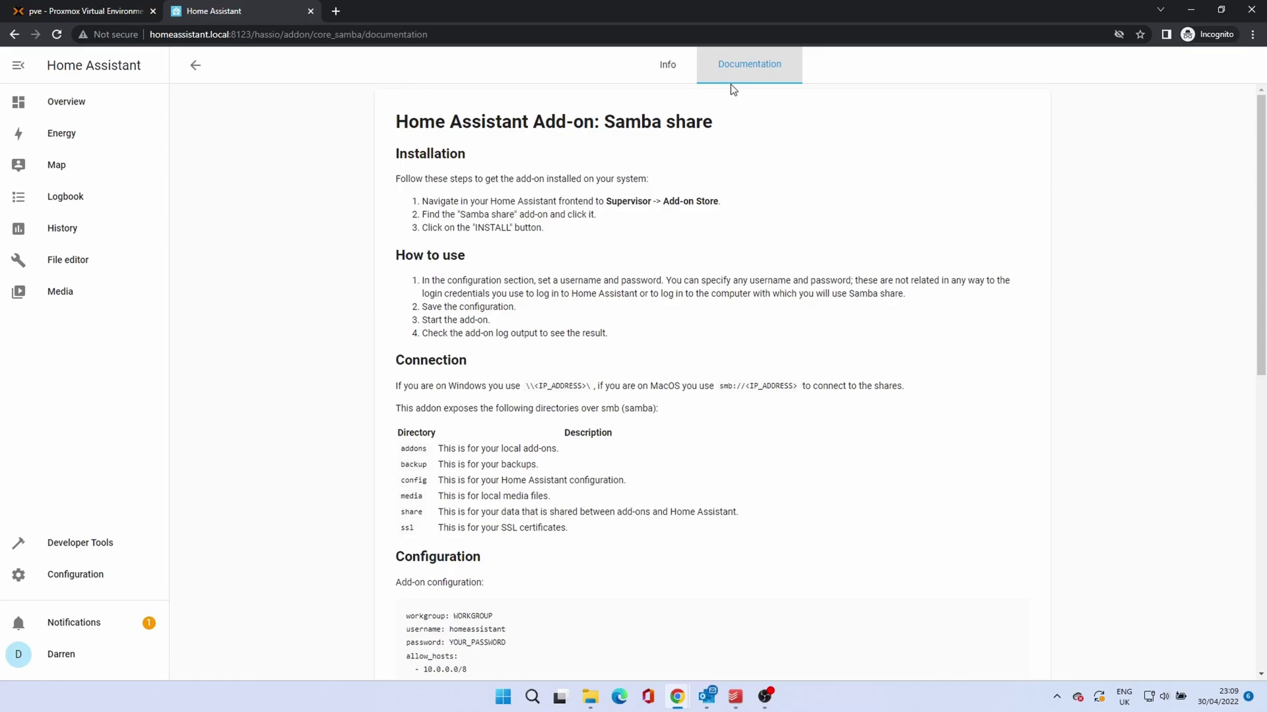
click(667, 79)
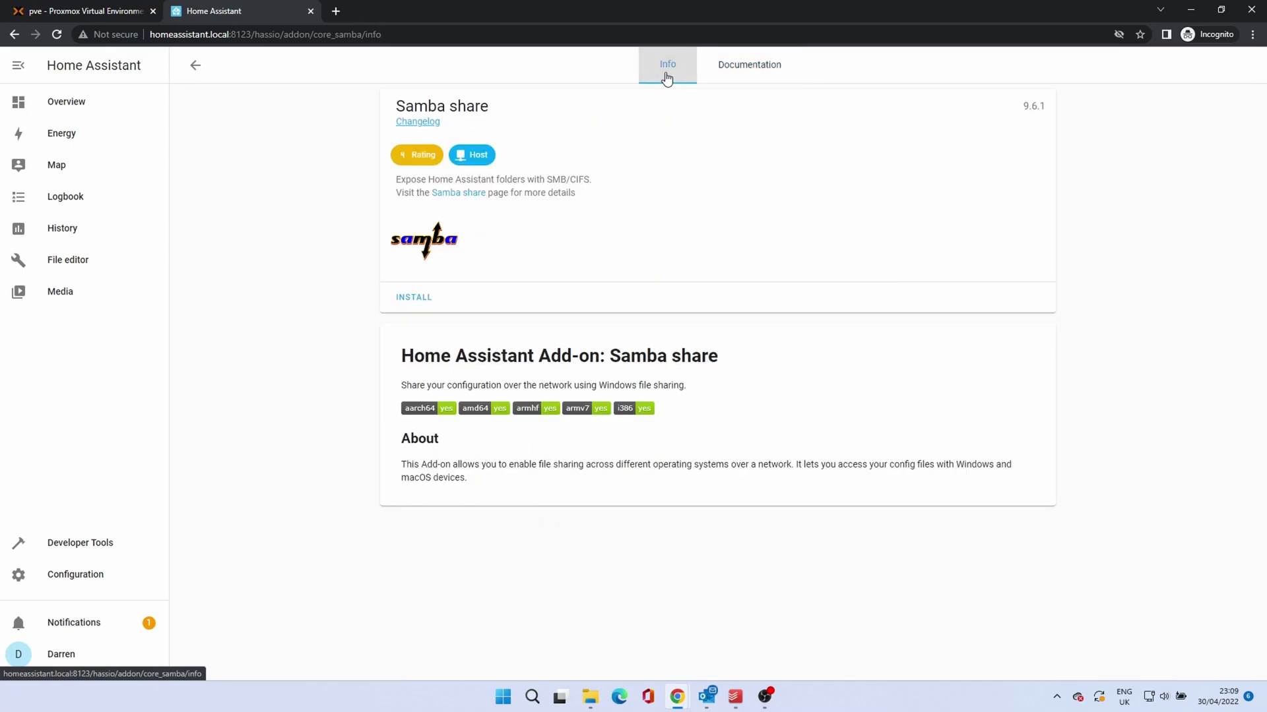
Step: Install Samba share, turn on Watchdog, and try starting it, hitting the missing-password warning
click(419, 299)
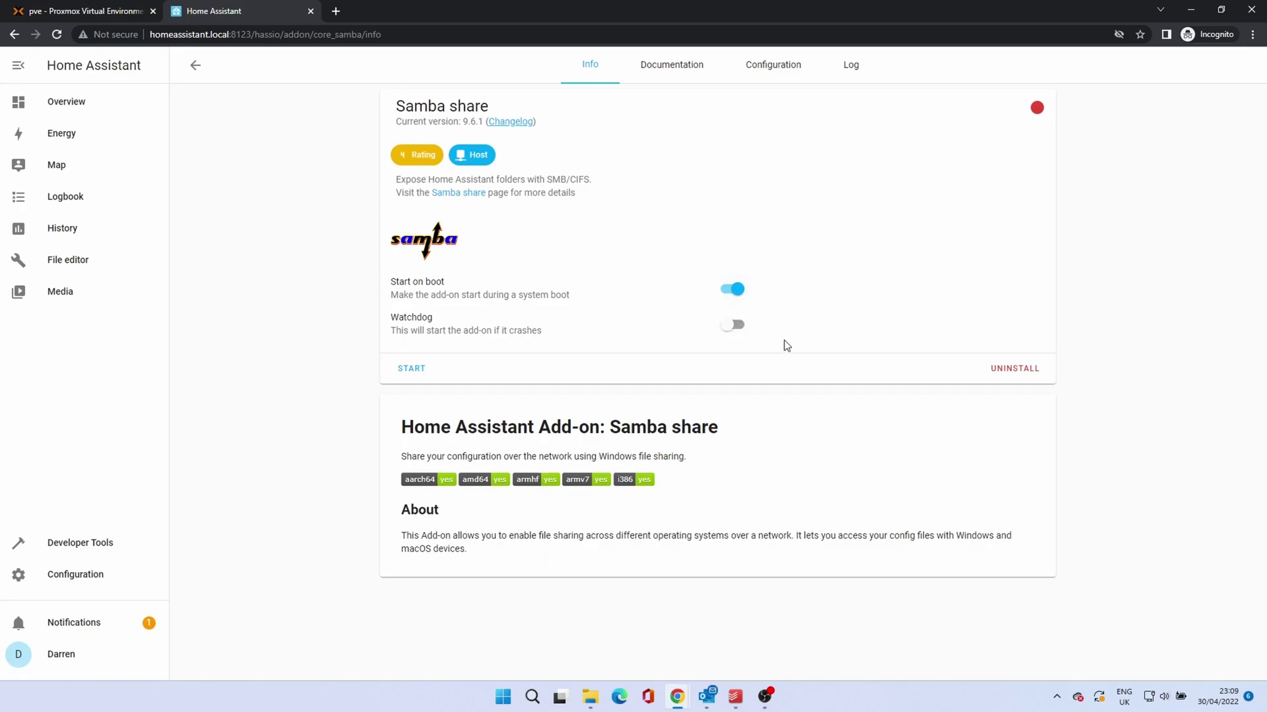
click(736, 330)
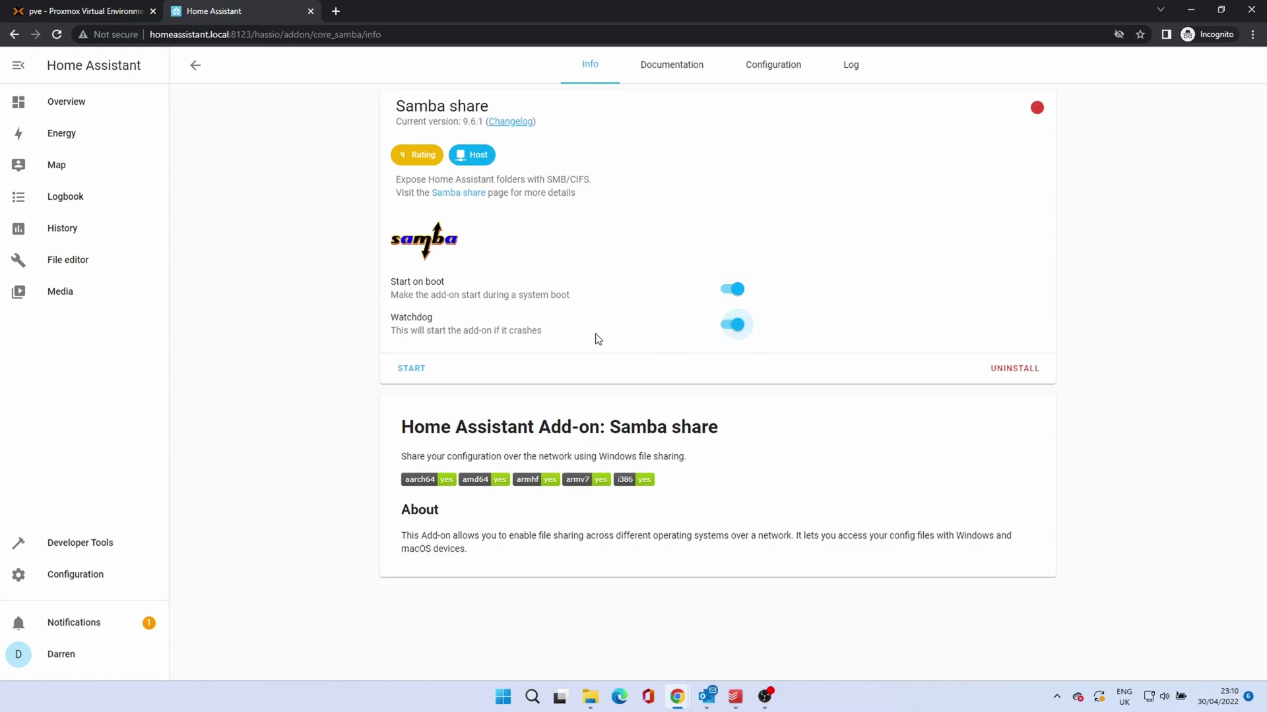
click(414, 369)
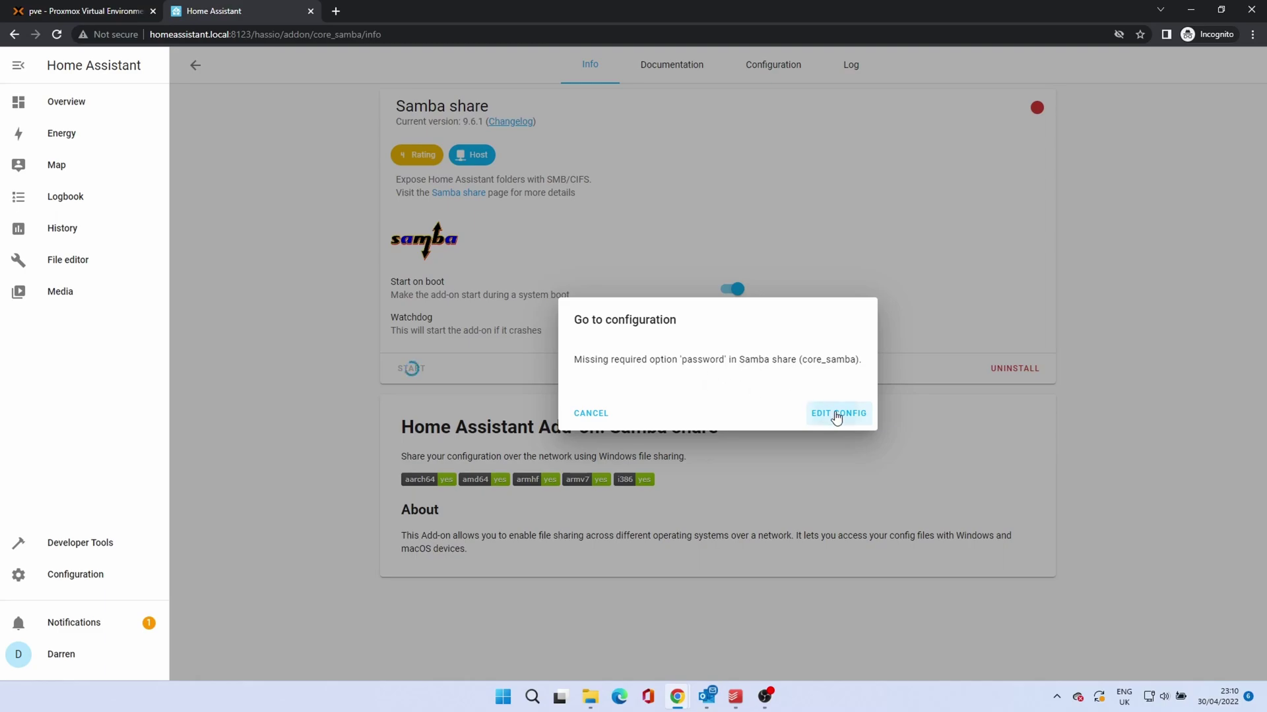
Step: Replace Samba share's null password option with a password, save the configuration, and start the add-on
click(836, 413)
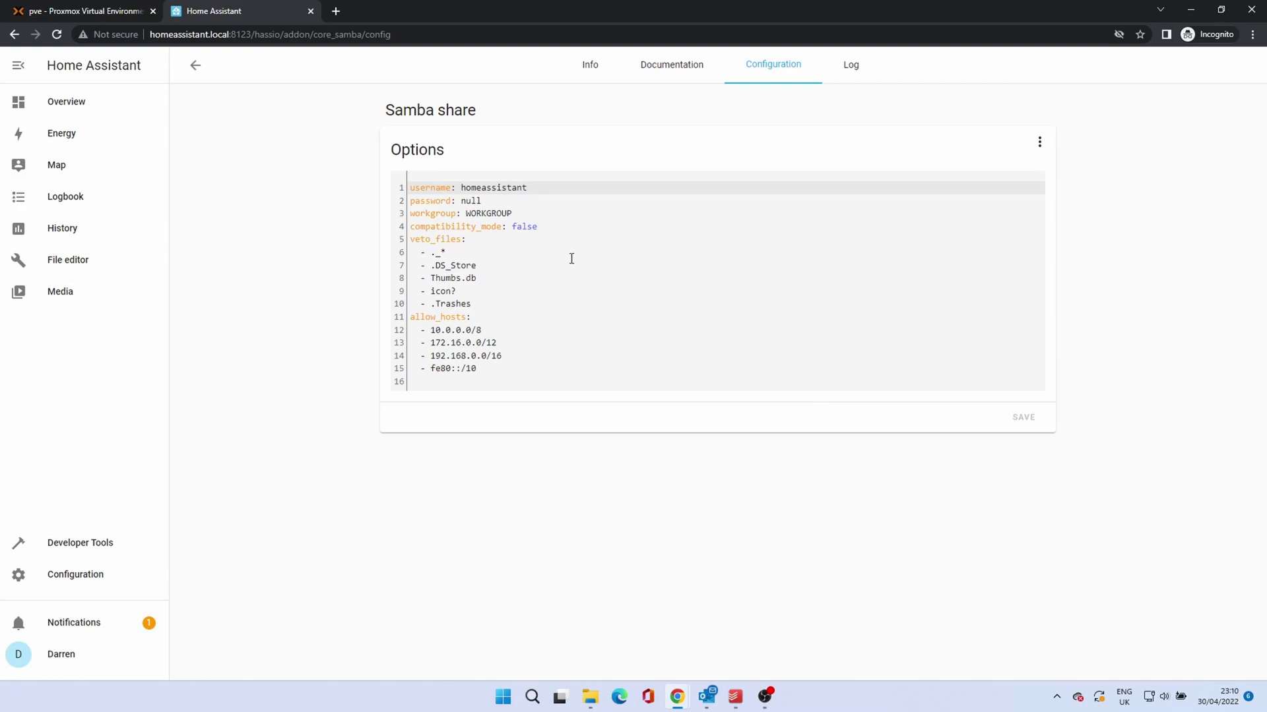
click(470, 200)
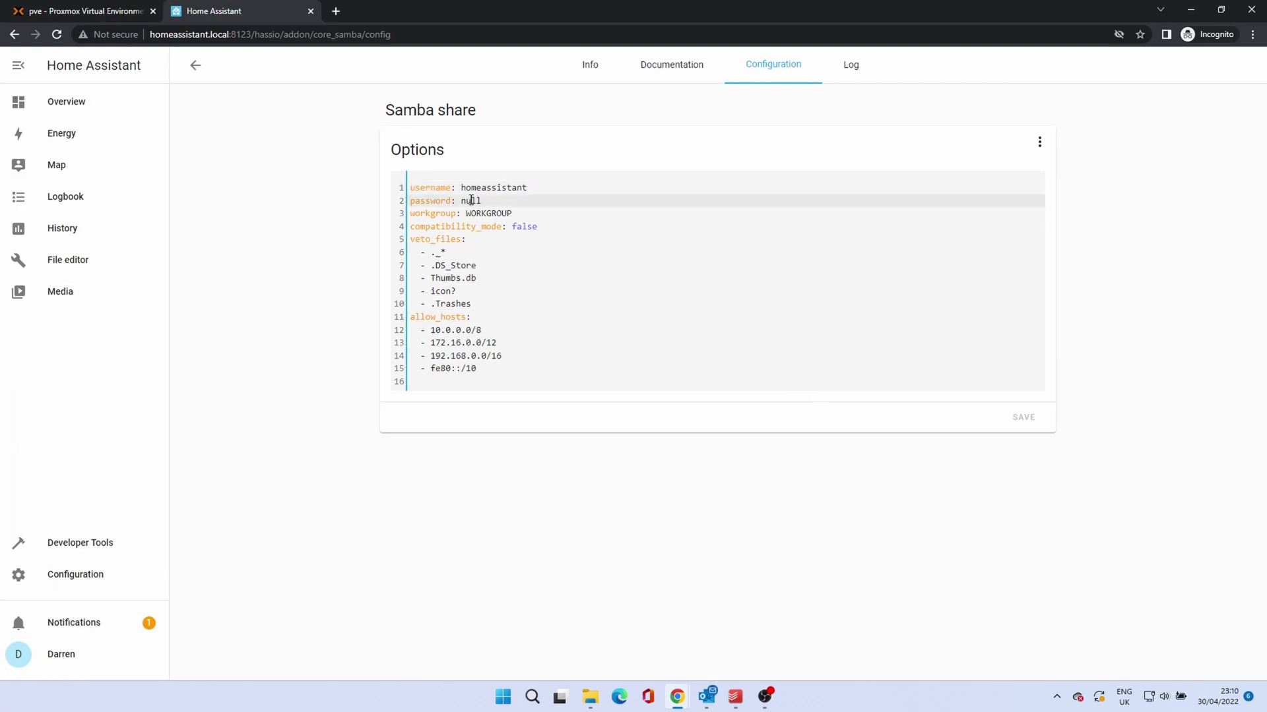
double_click(472, 200)
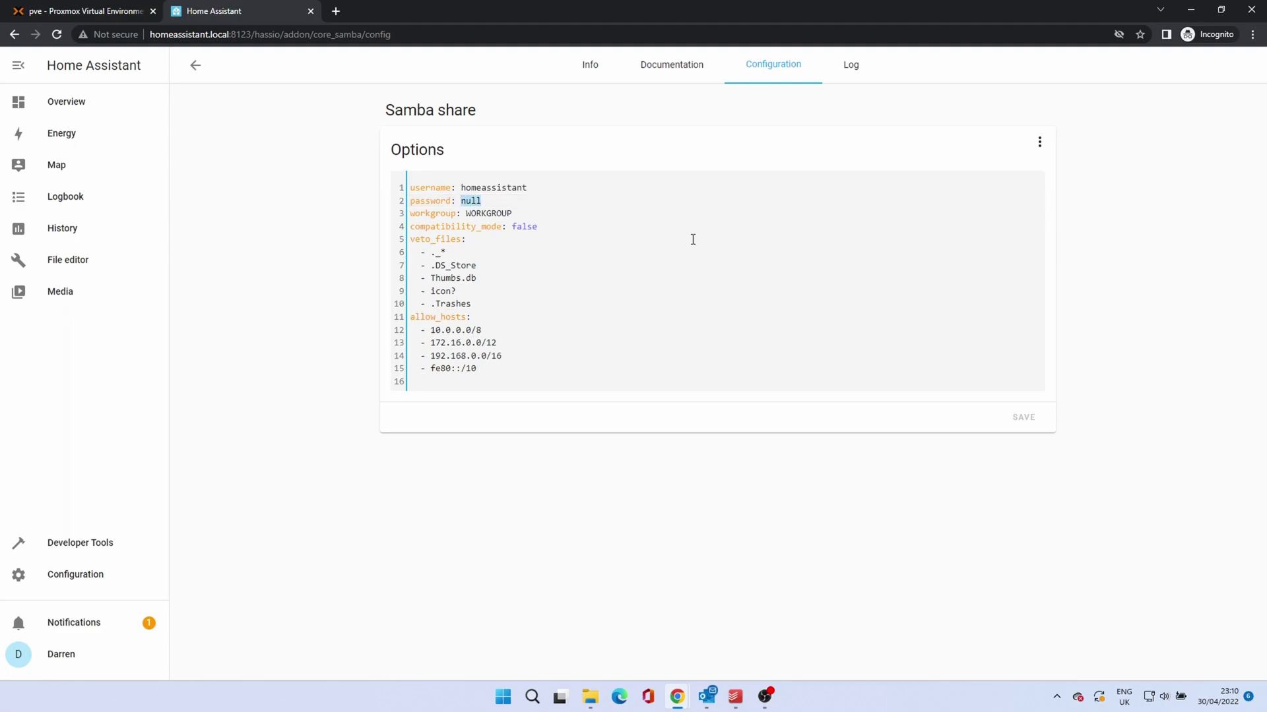
text(Passwor)
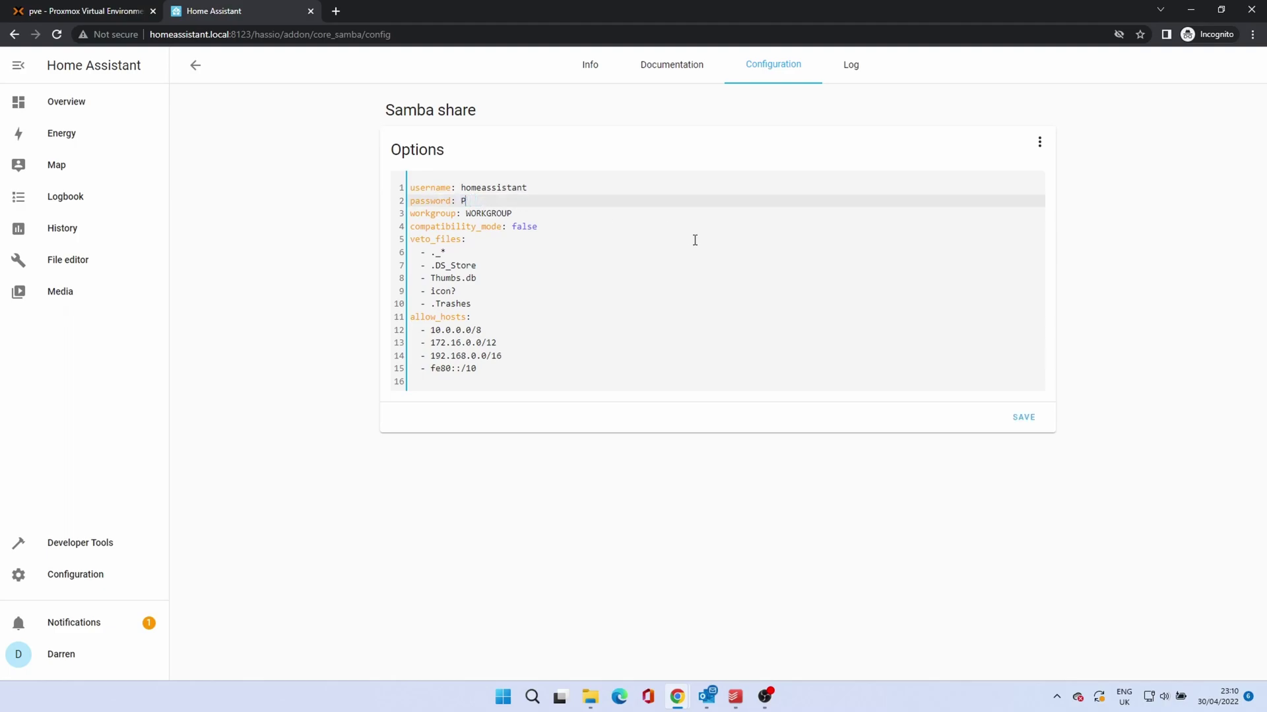
text(d123)
click(1020, 425)
click(592, 74)
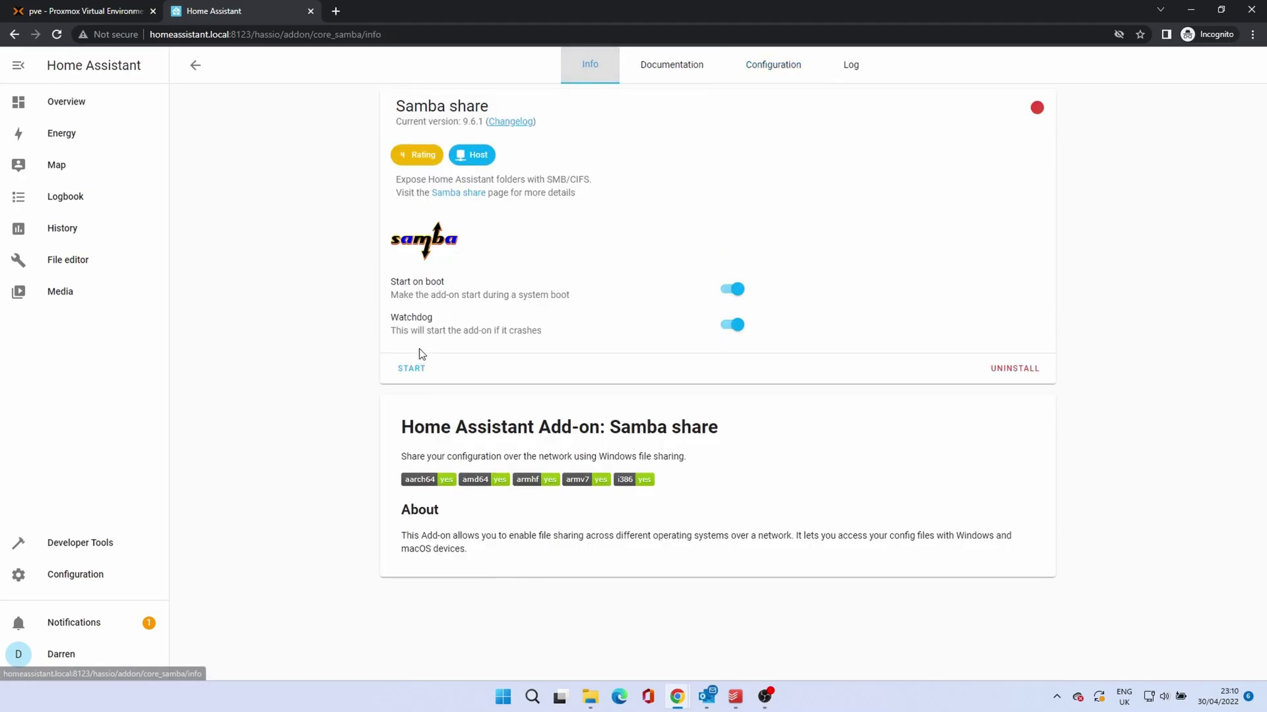
click(411, 368)
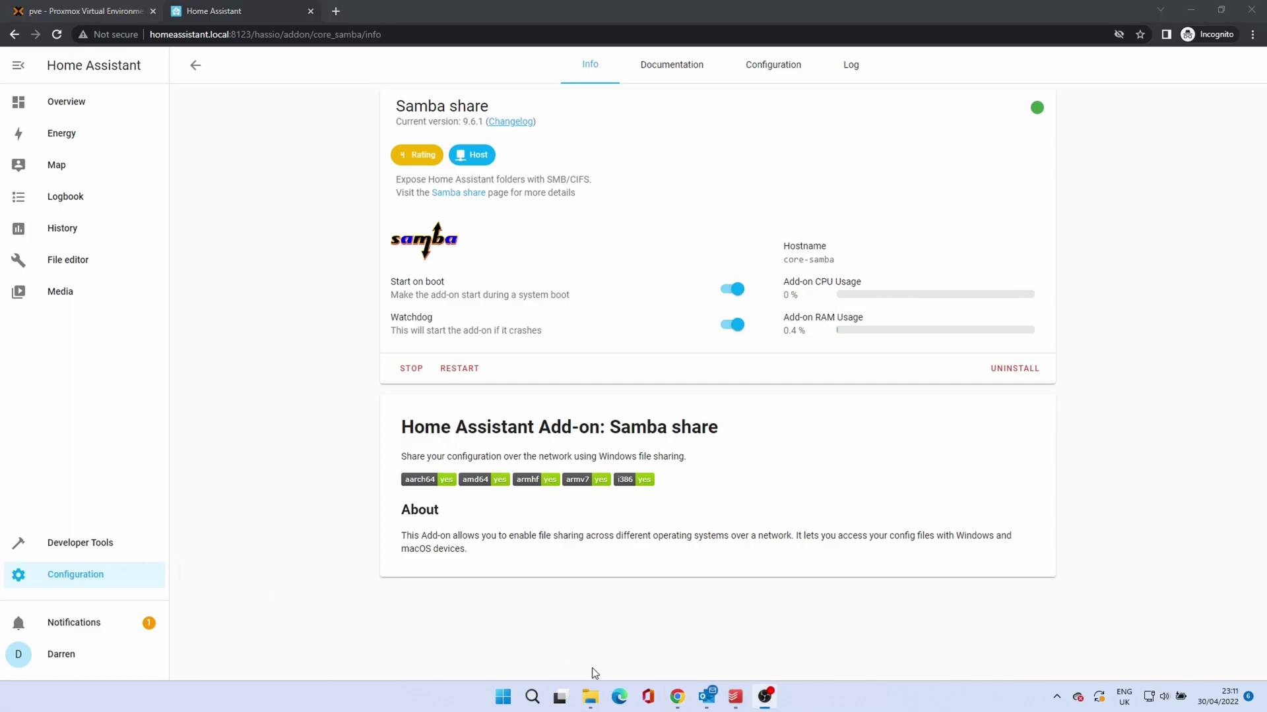
Step: Connect to the HOMEASSISTANT network computer, entering the Samba username and password
click(590, 699)
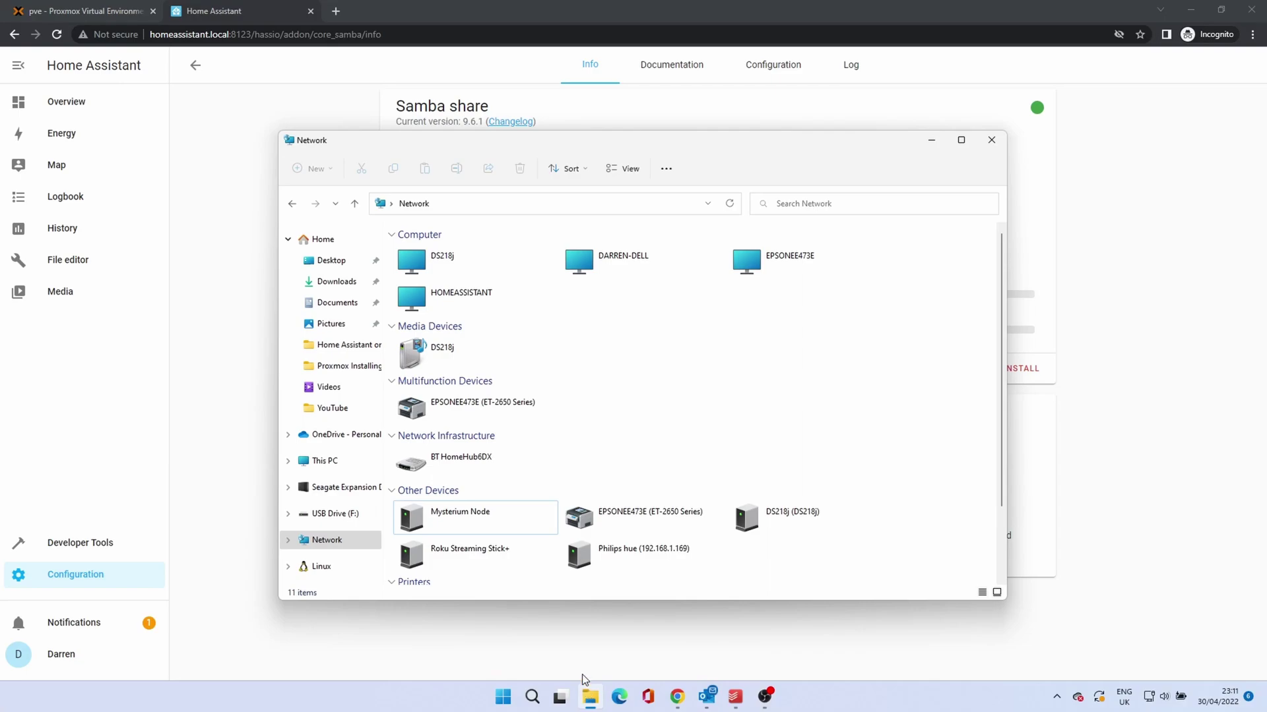
click(446, 301)
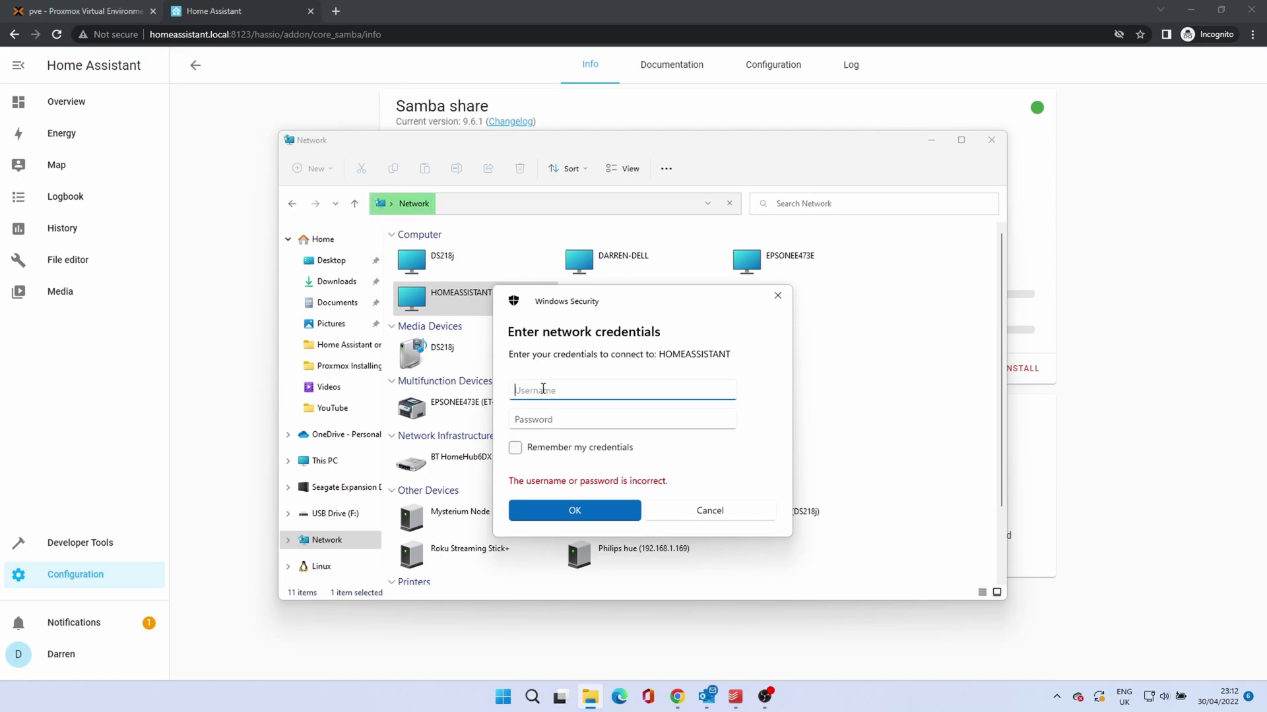
text(homeassistant)
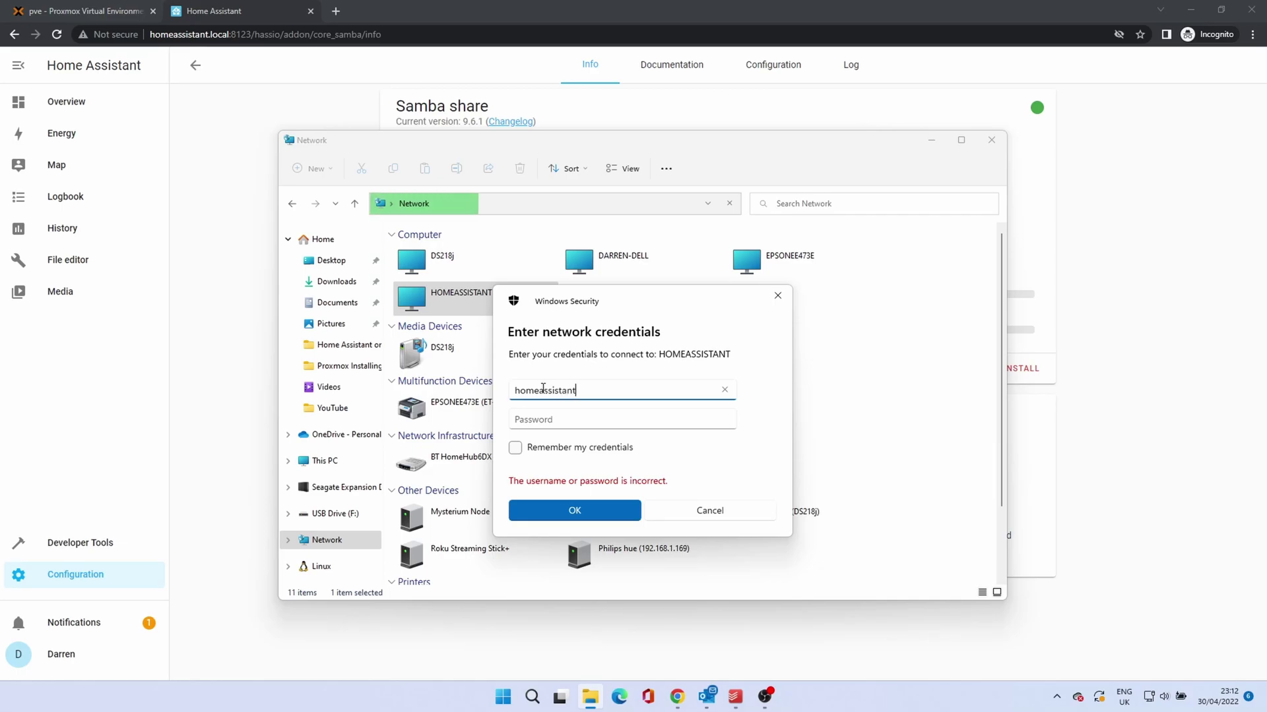
key(Tab)
text(•••••)
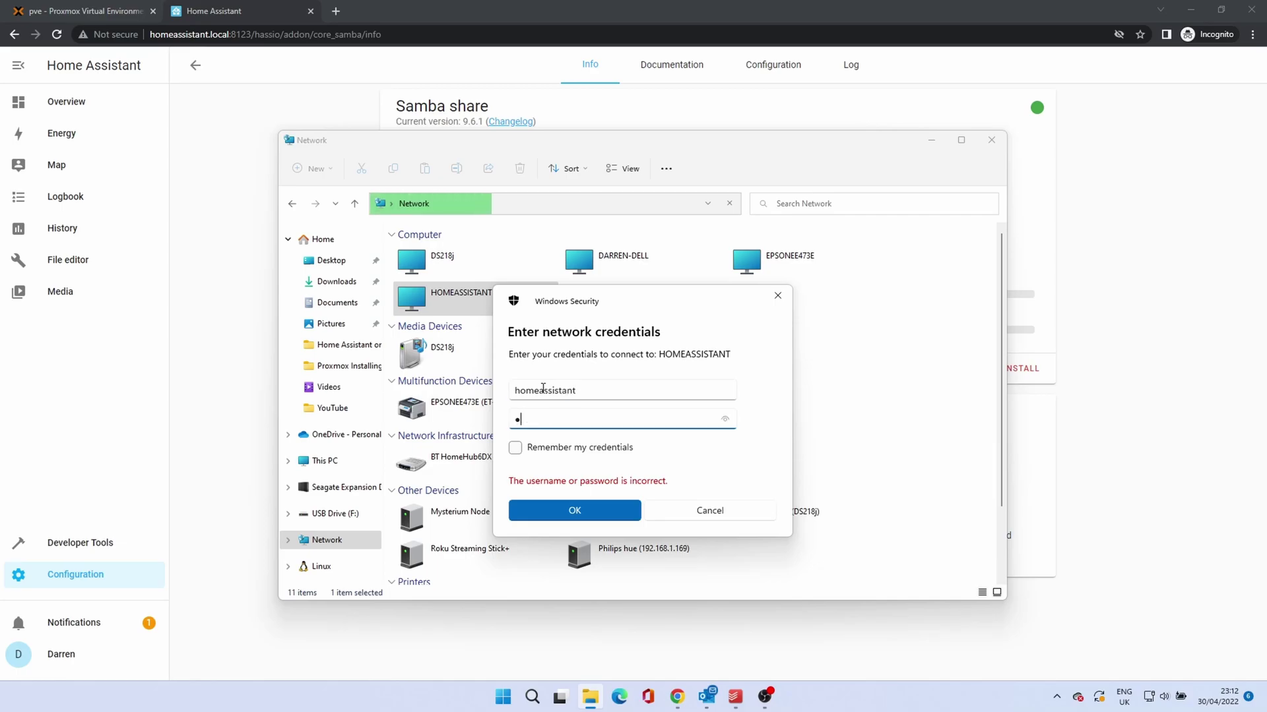
text(••••••)
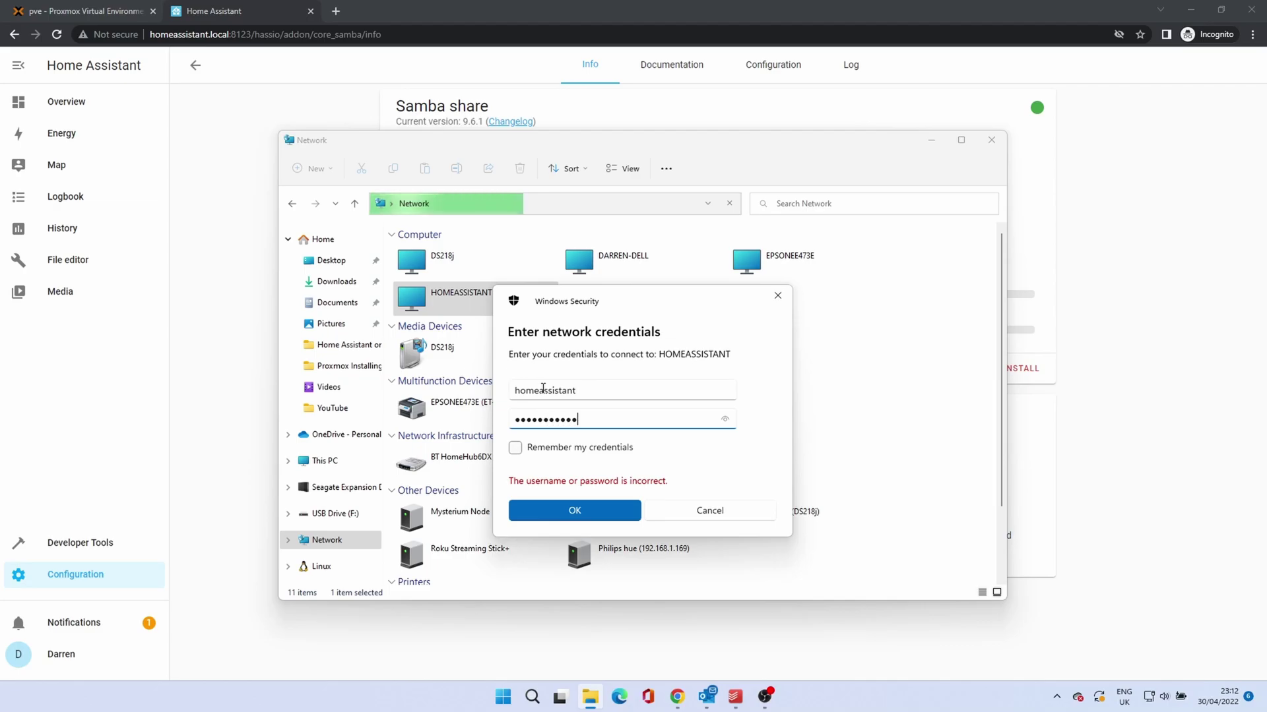
click(569, 509)
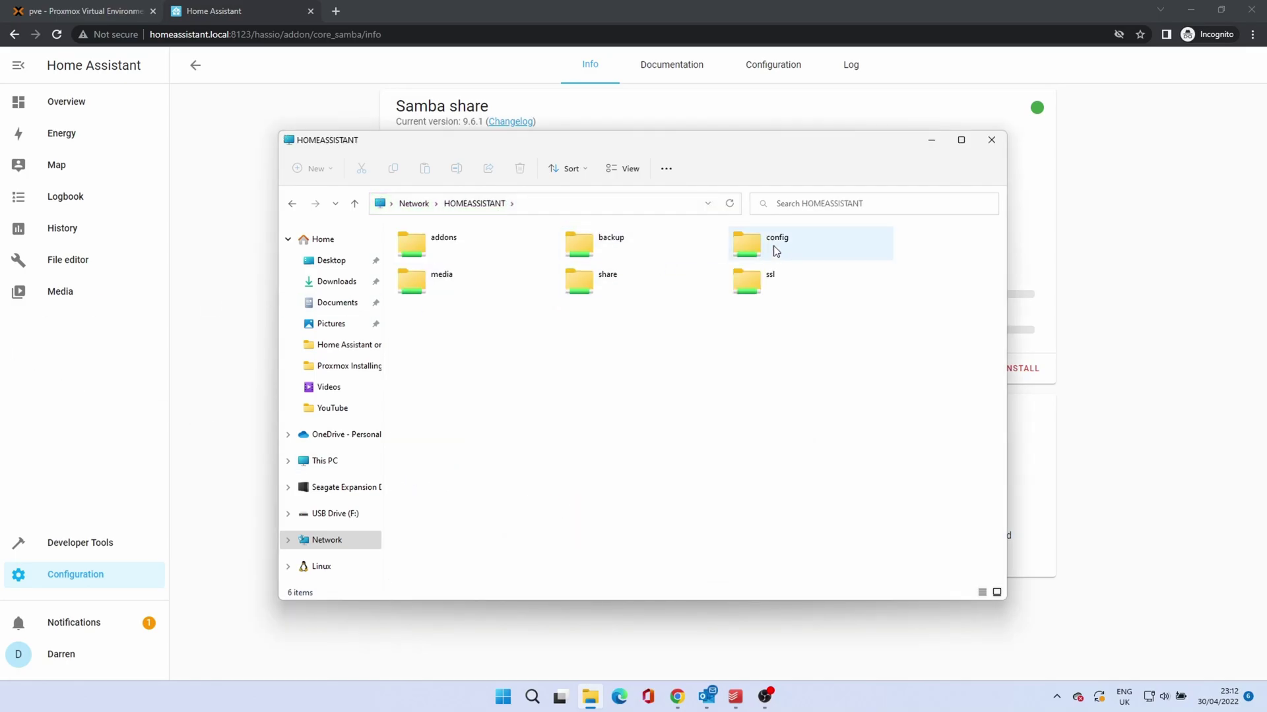
Step: Look inside the share's config folder, go back, and close File Explorer
double_click(773, 245)
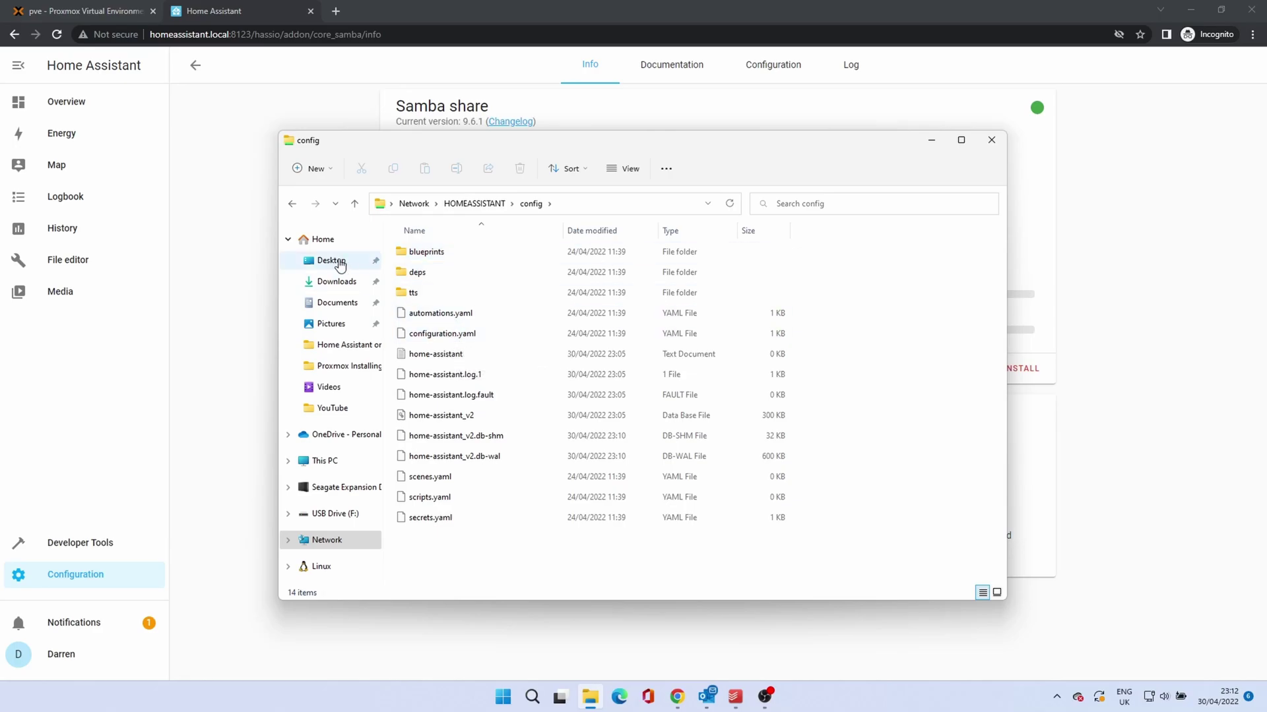
click(292, 205)
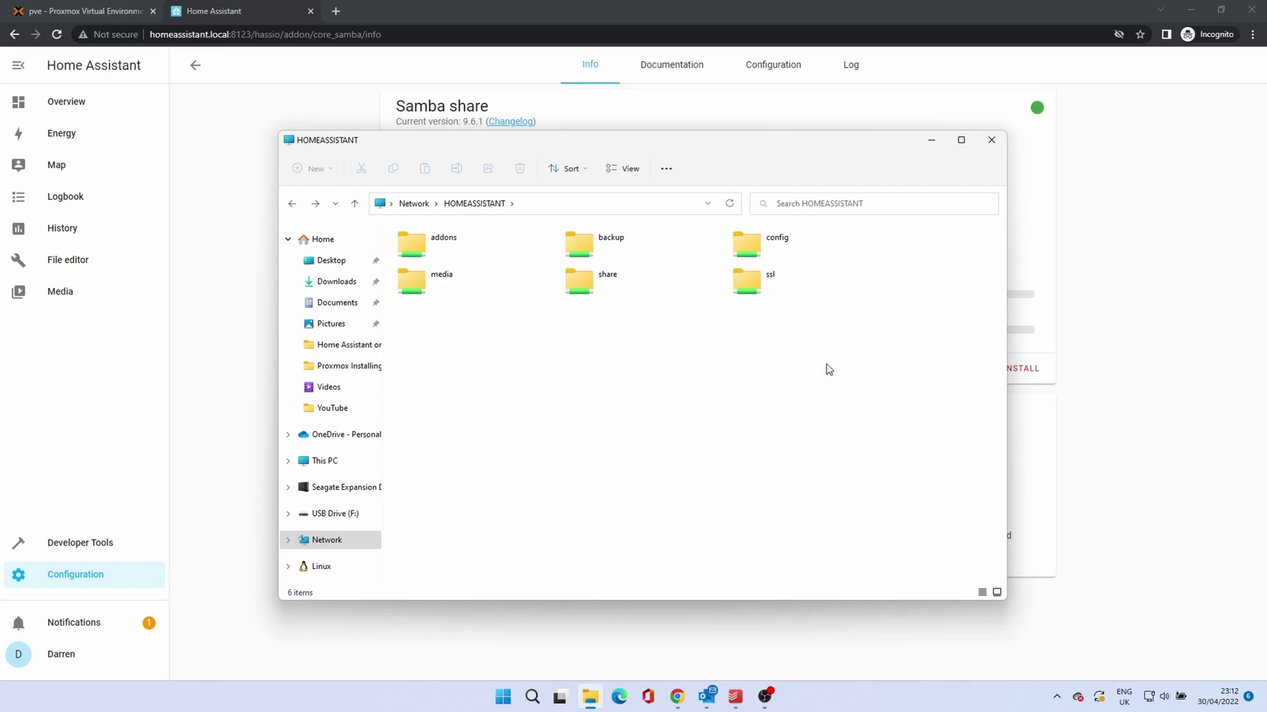
click(991, 144)
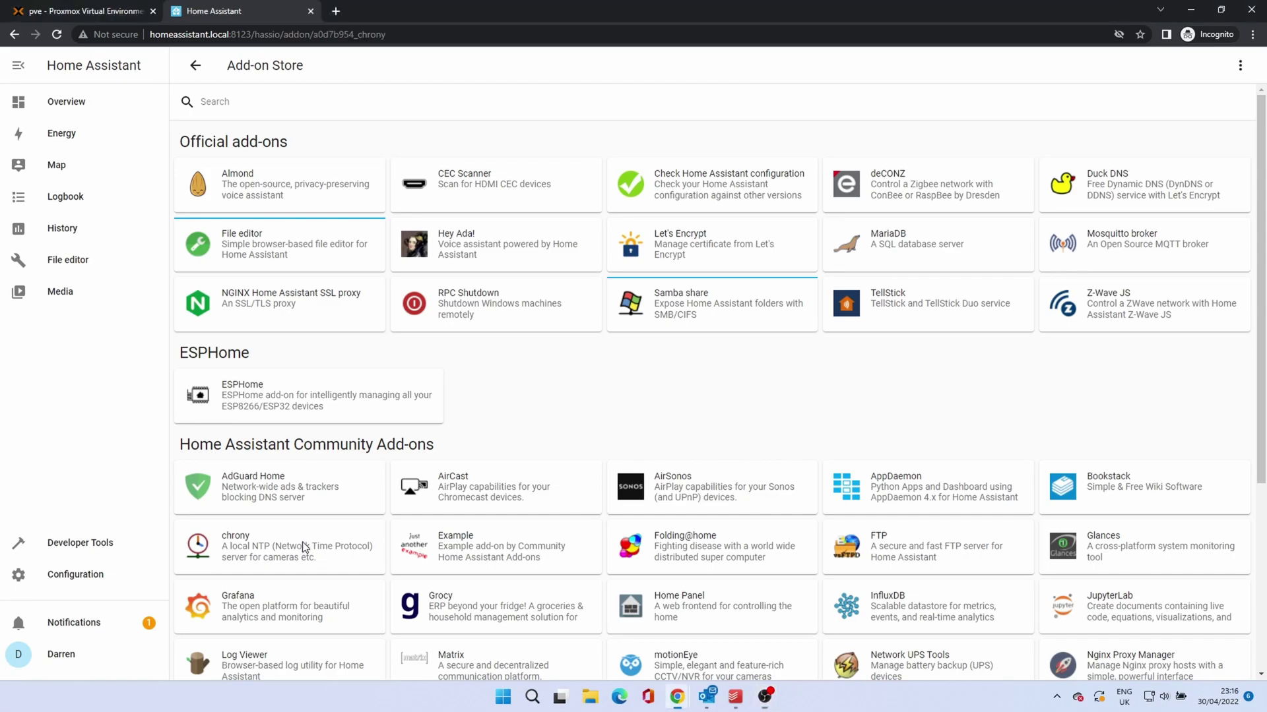
Step: Start the chrony add-on with Watchdog turned on
click(304, 546)
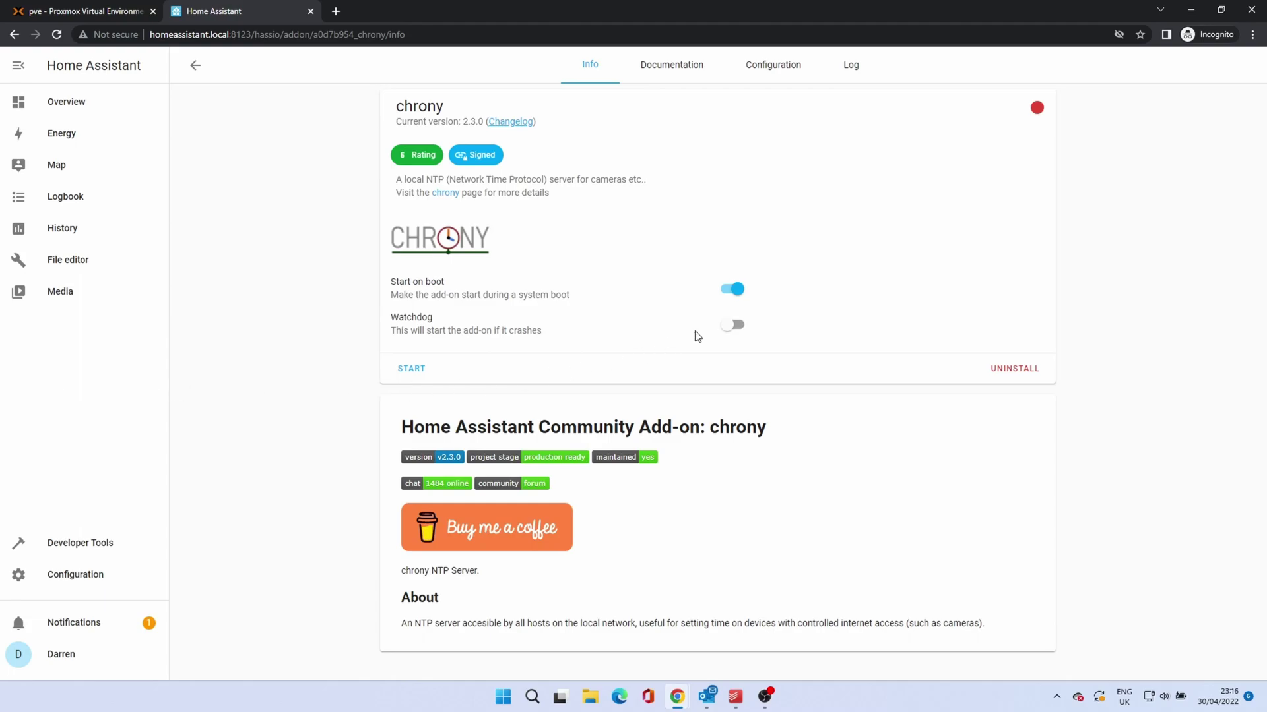
click(732, 325)
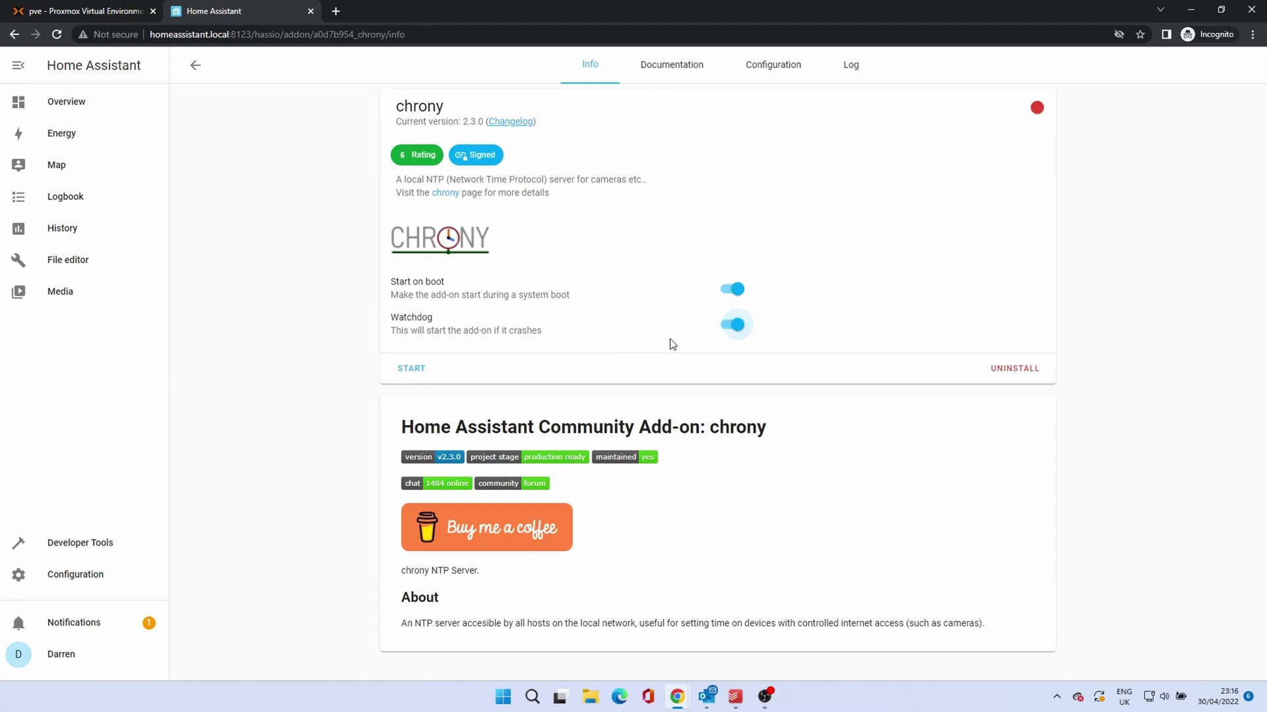
click(413, 373)
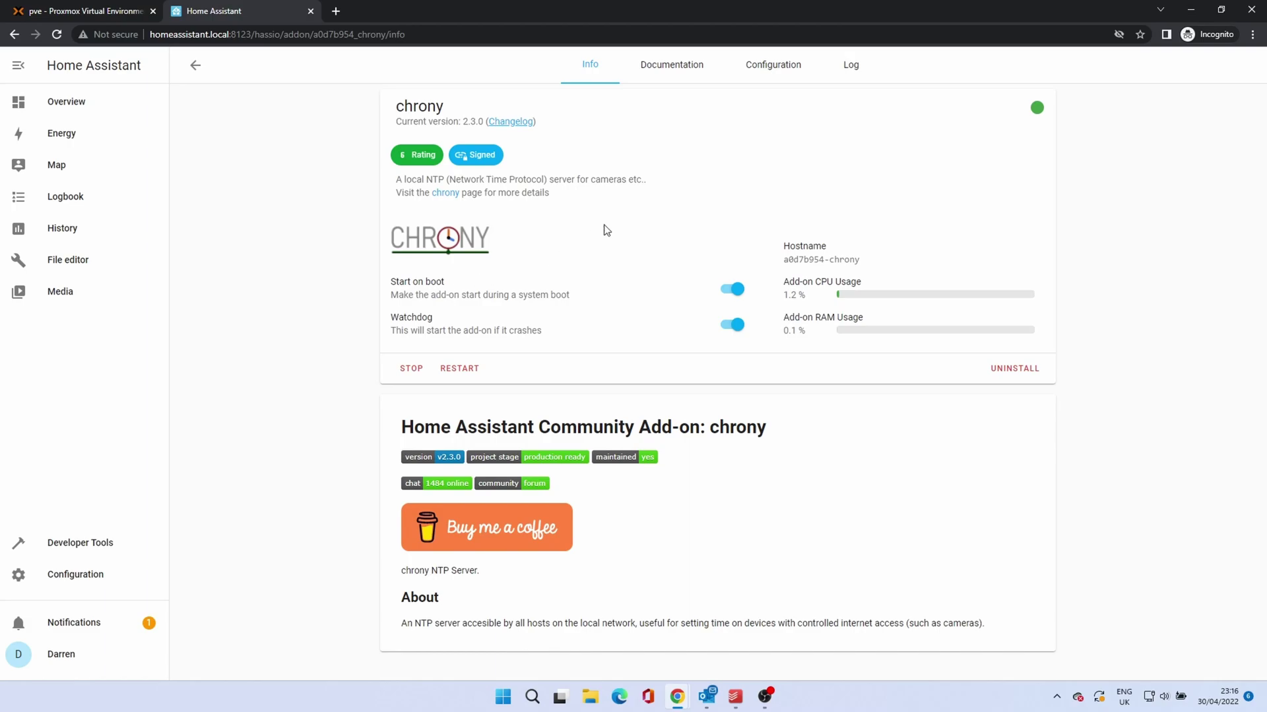
Step: Review chrony's configuration (pool.ntp.org) and log, then return to its Info page
click(769, 78)
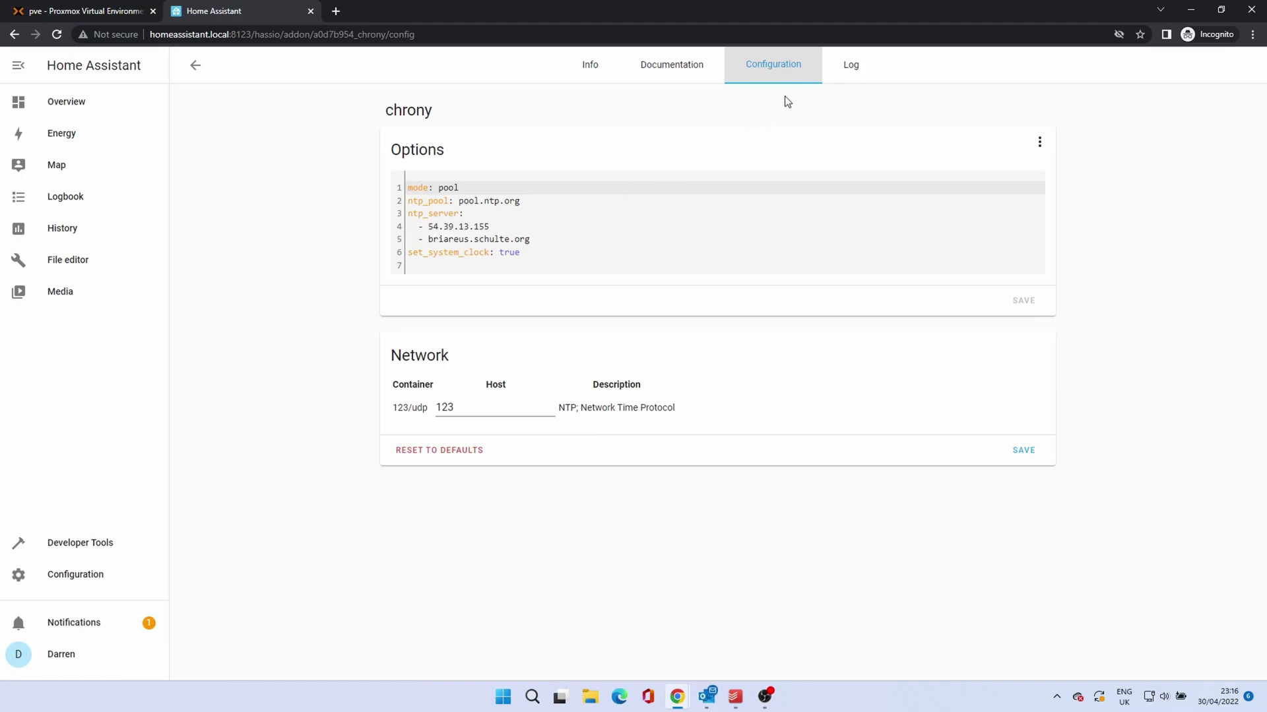
click(851, 71)
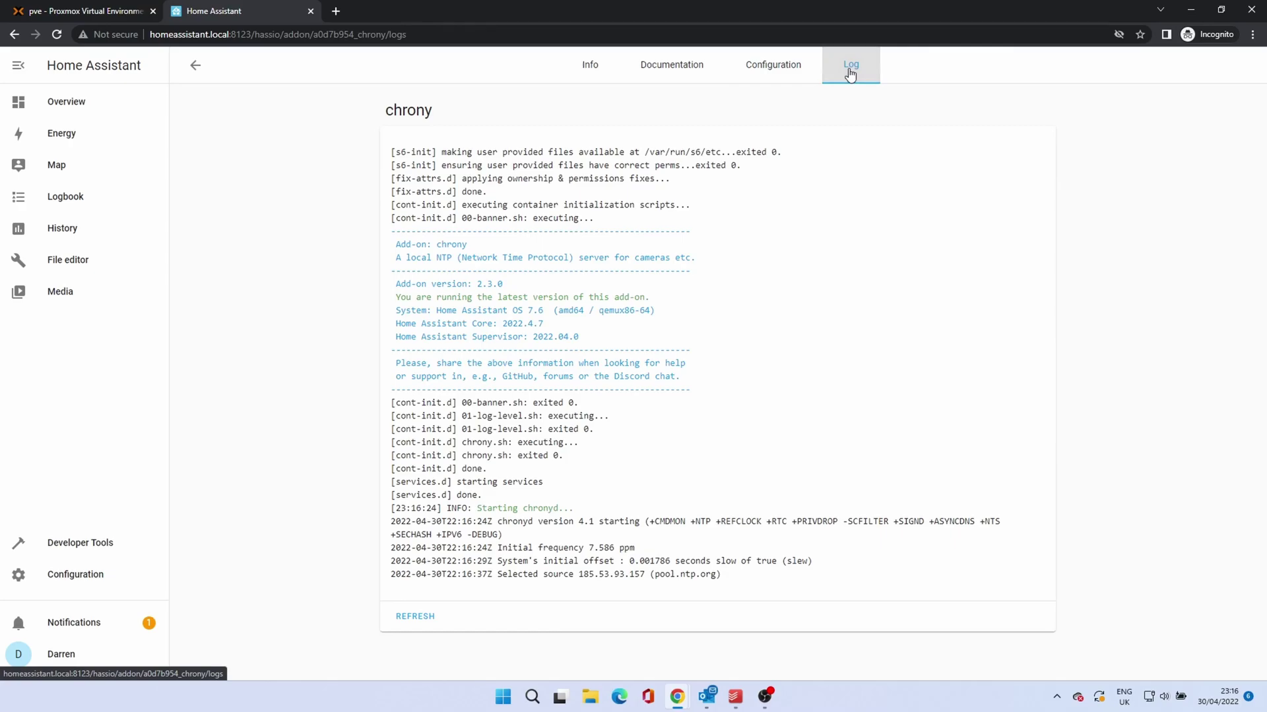
click(592, 74)
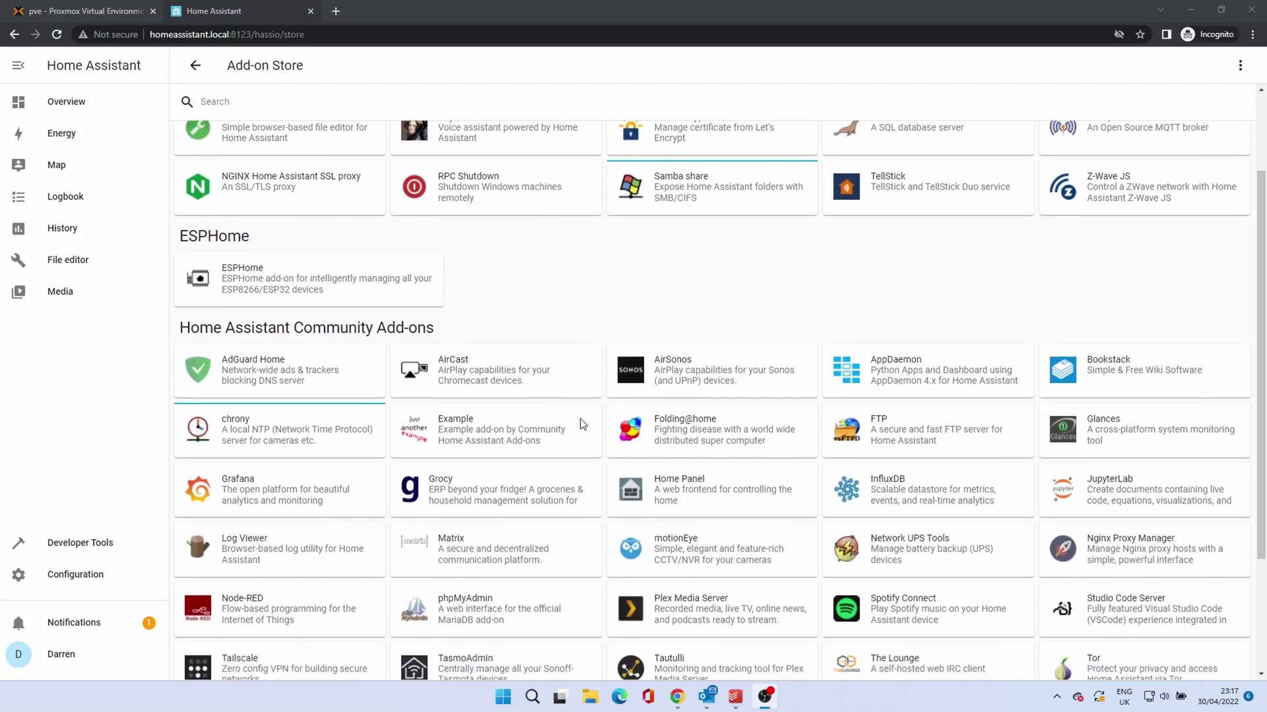
scroll(583, 424, down, 3)
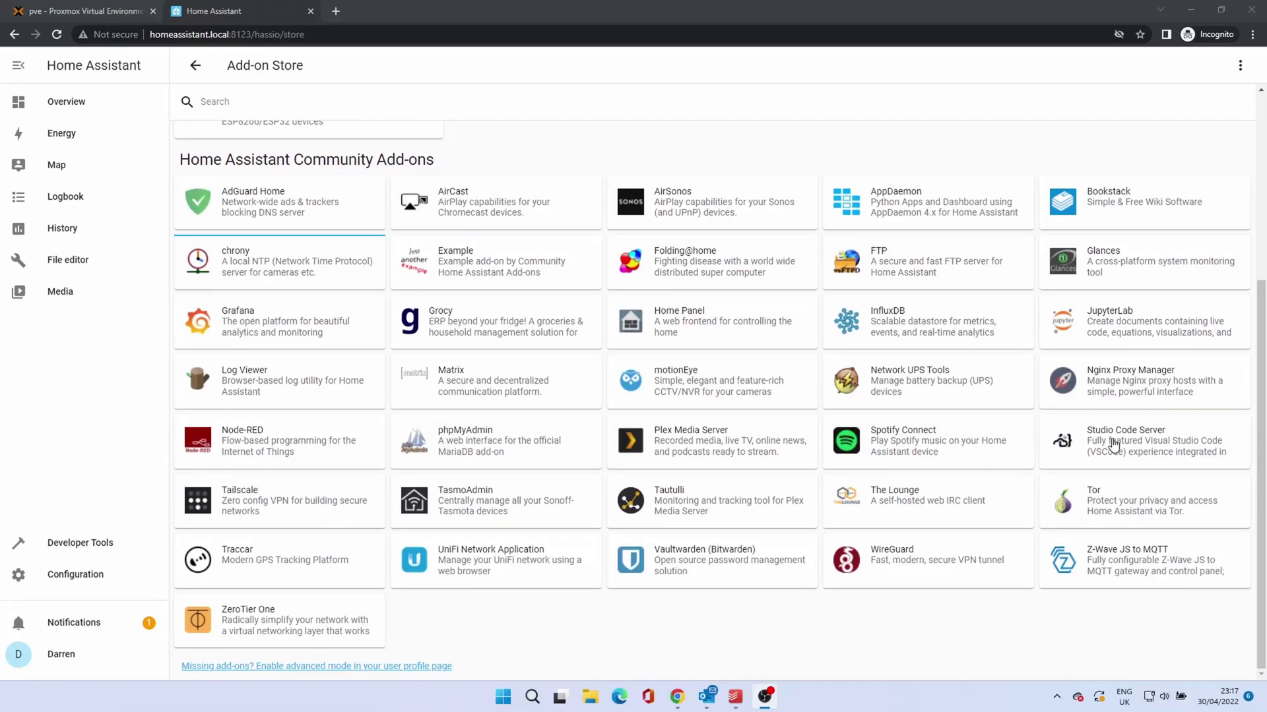
Step: Open the Studio Code Server add-on in the store and read its documentation
click(1114, 445)
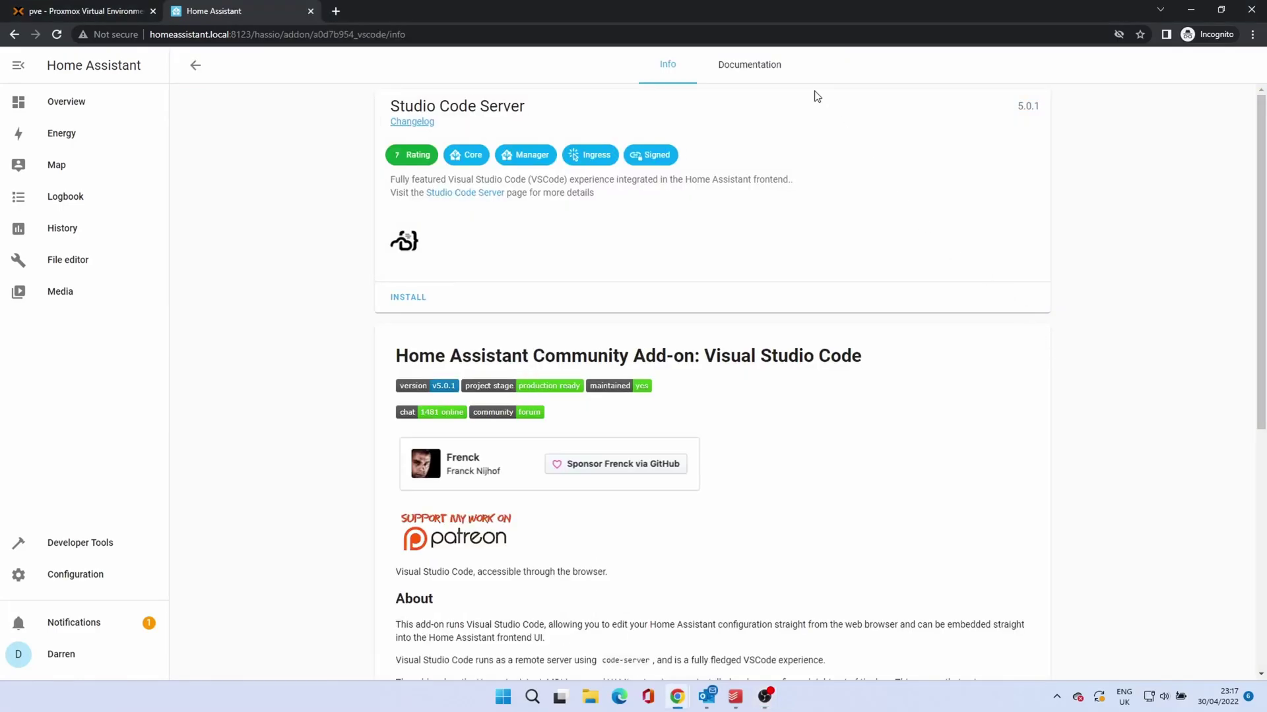
click(709, 68)
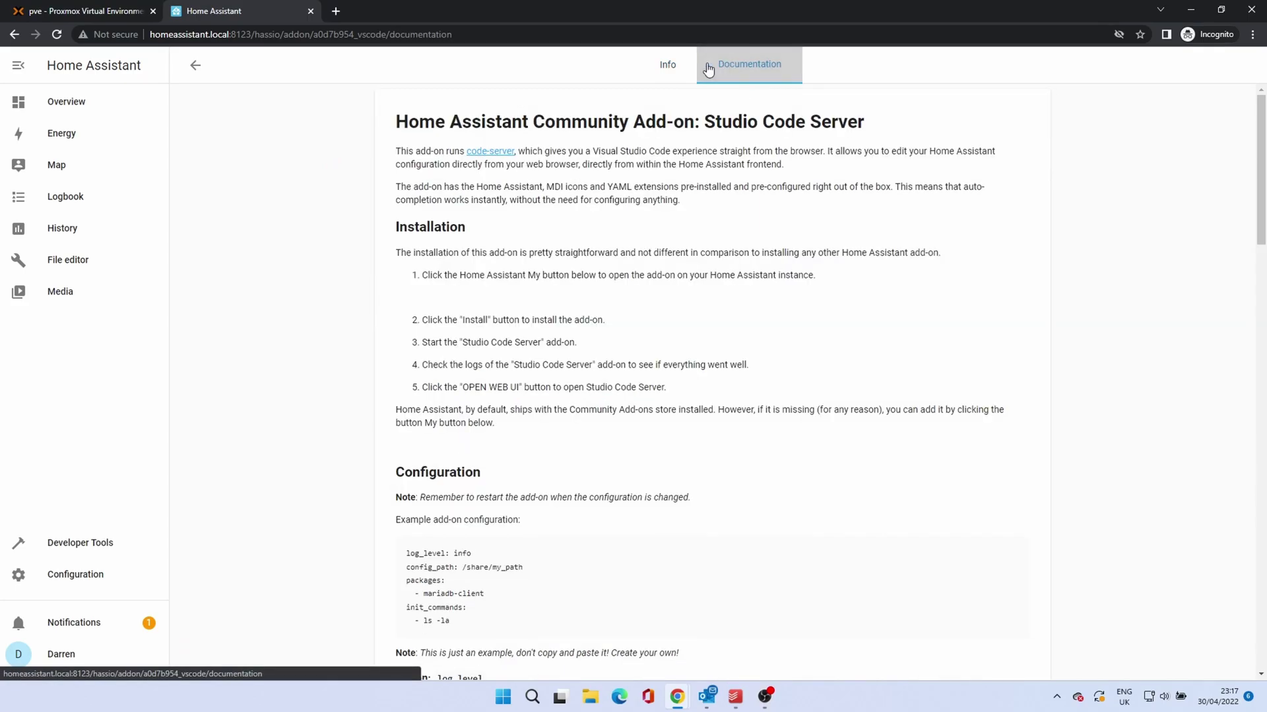
click(664, 68)
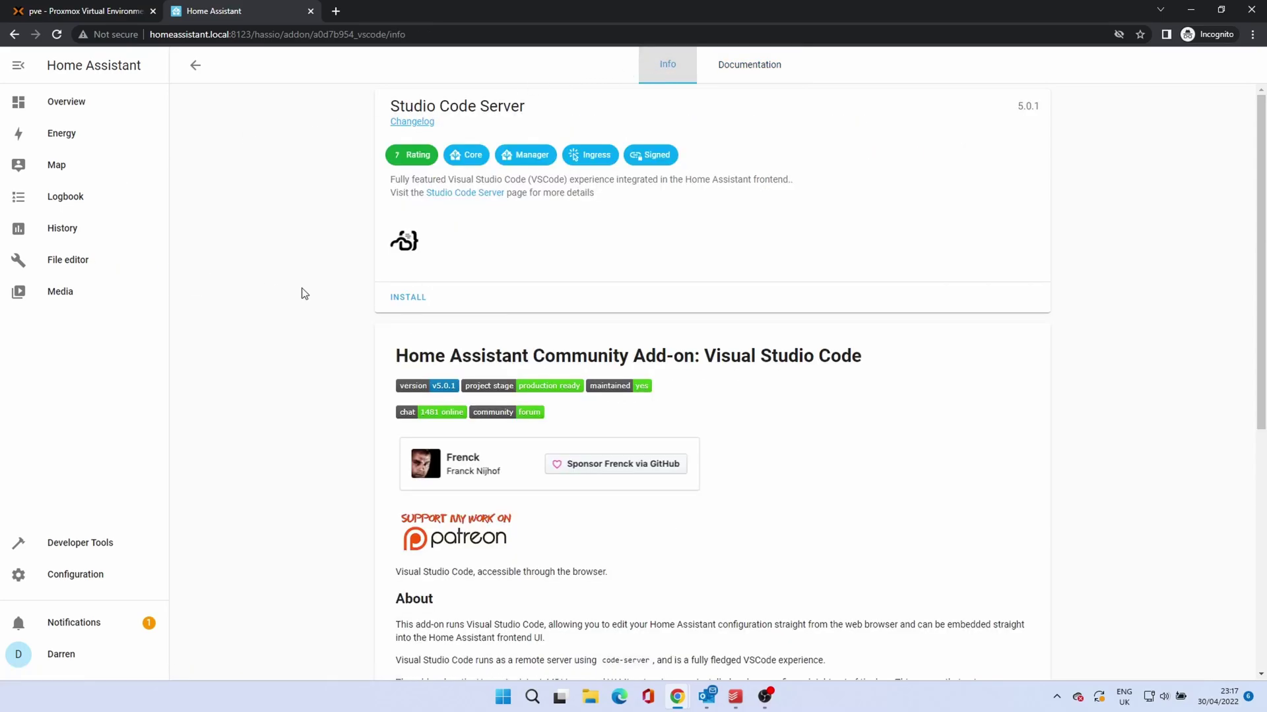
Step: Install Studio Code Server 5.0.1 with Watchdog and Show in sidebar on, start it, and check its log
click(409, 298)
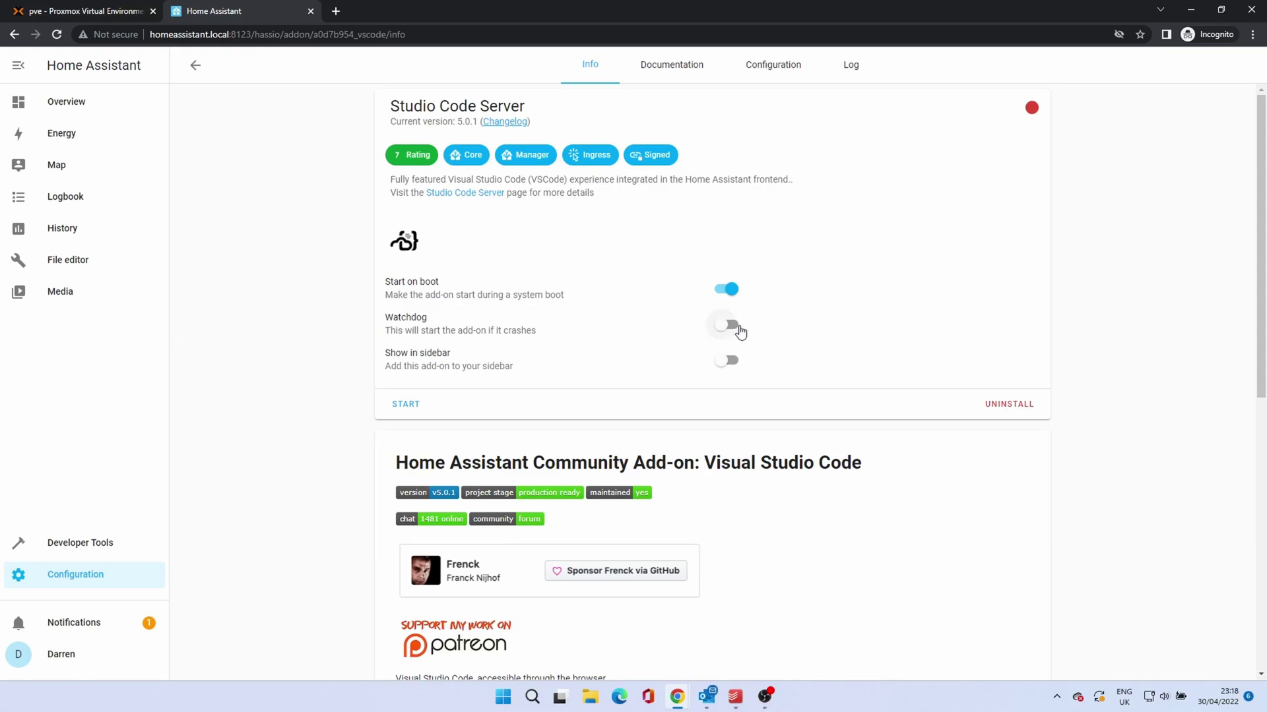
click(736, 329)
click(727, 361)
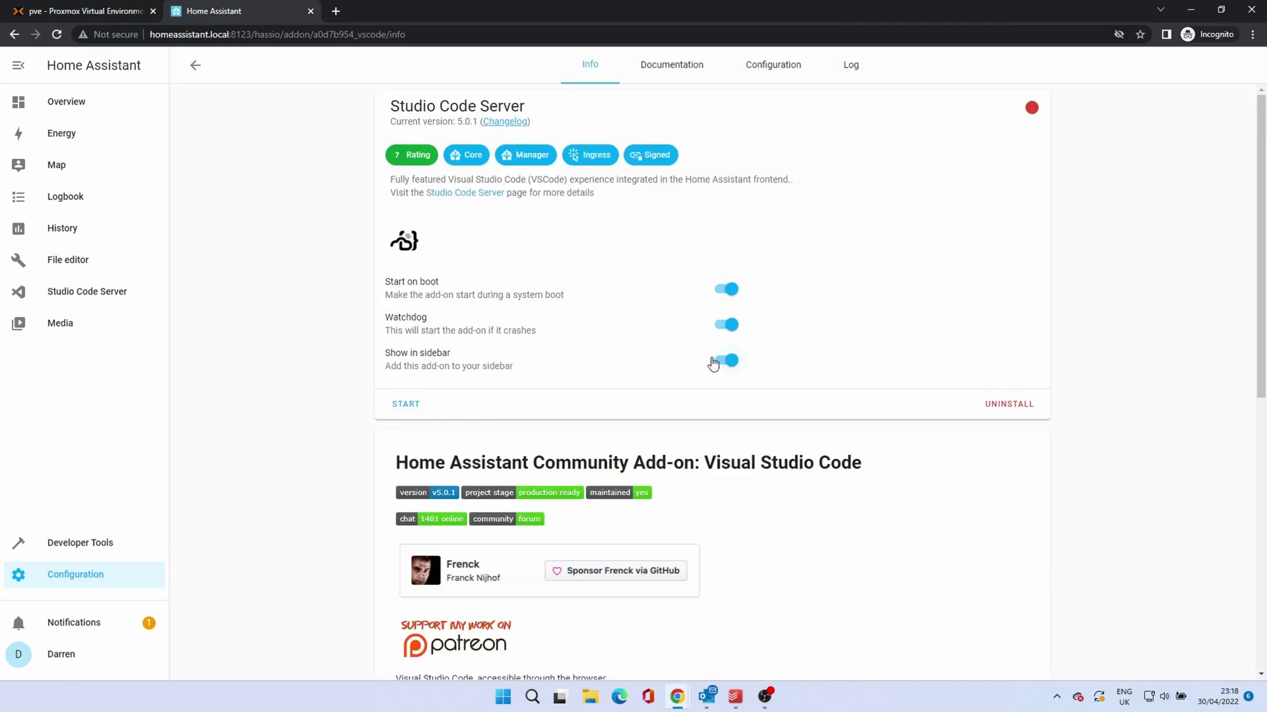
click(589, 72)
click(405, 407)
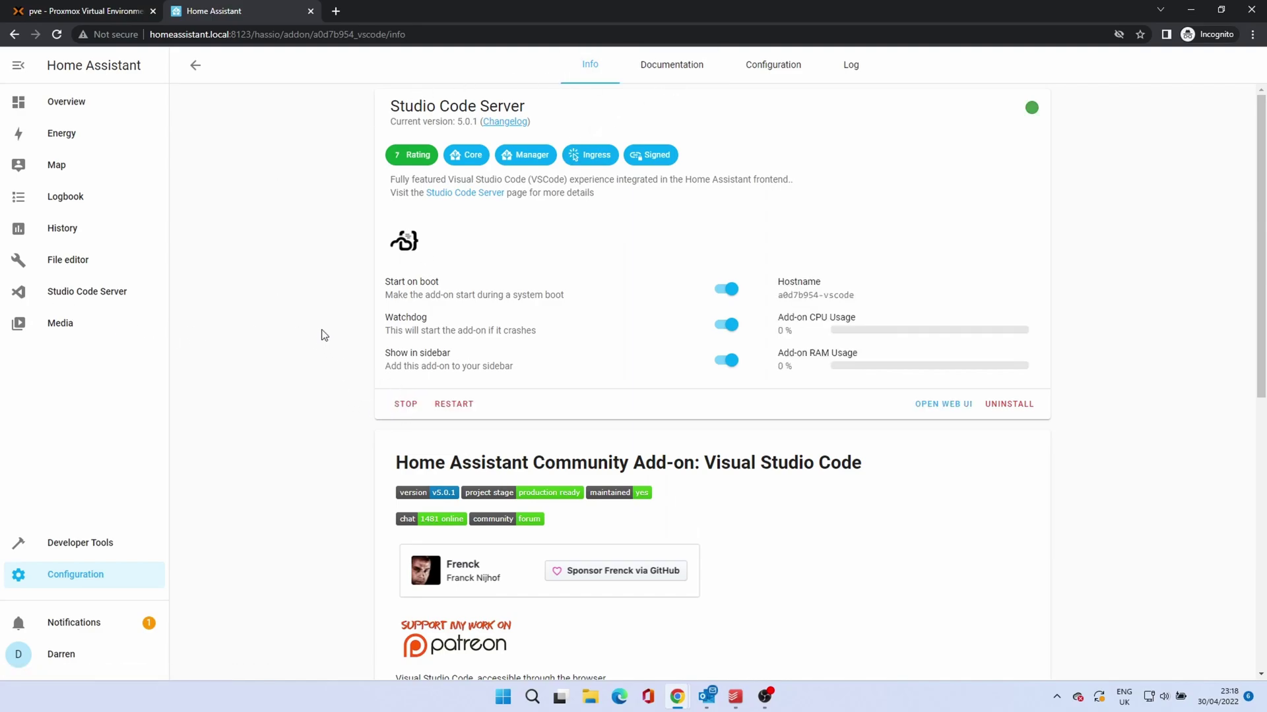
click(850, 70)
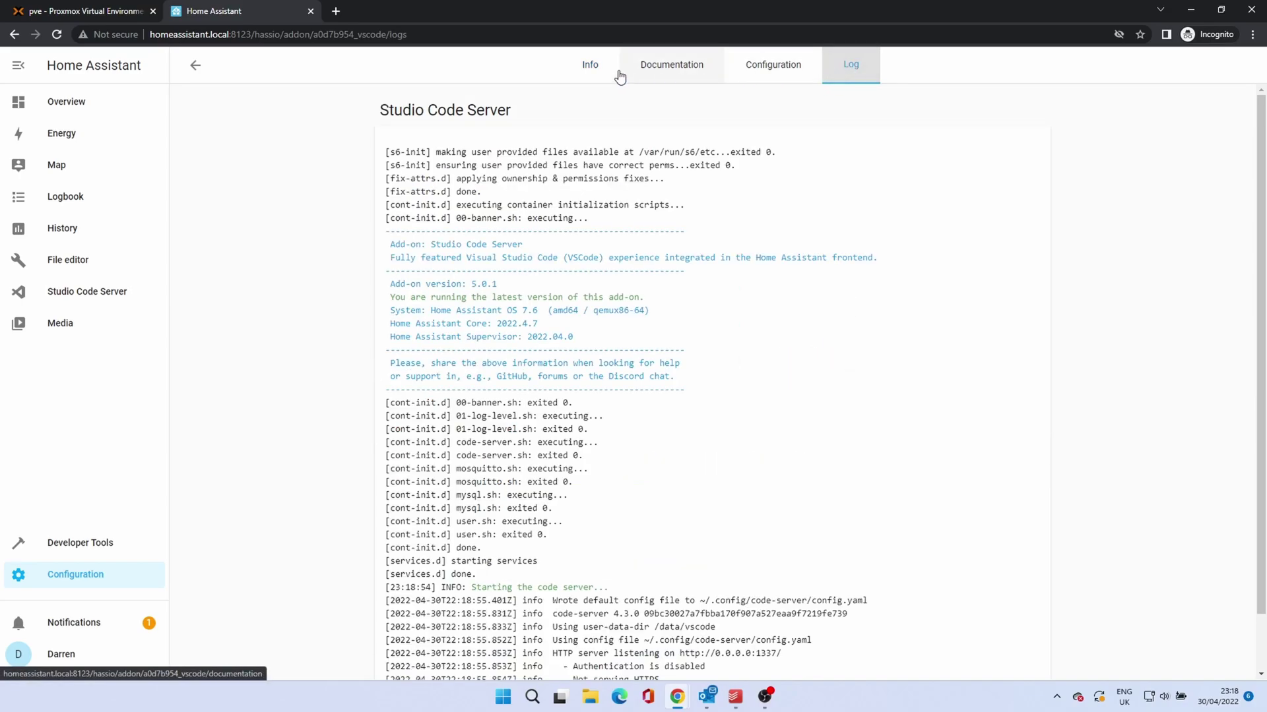
click(583, 71)
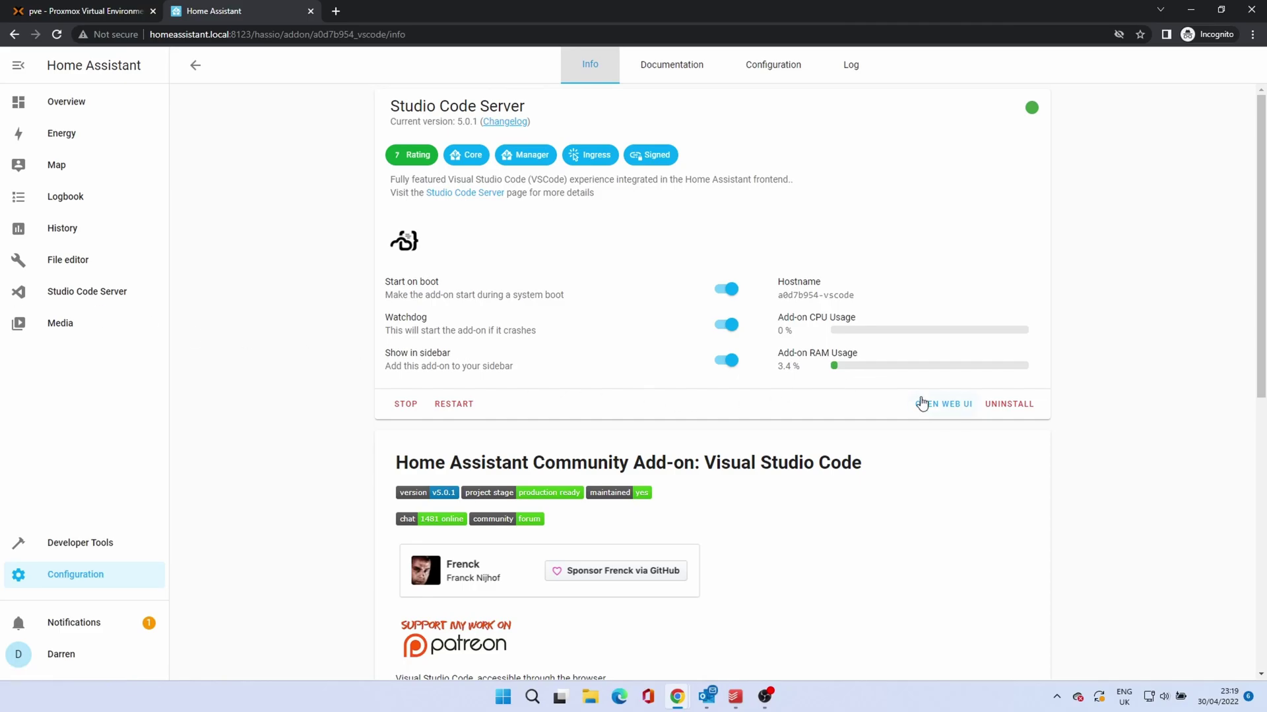
Step: View configuration.yaml in Studio Code Server's web UI, then reopen it from the sidebar
click(940, 405)
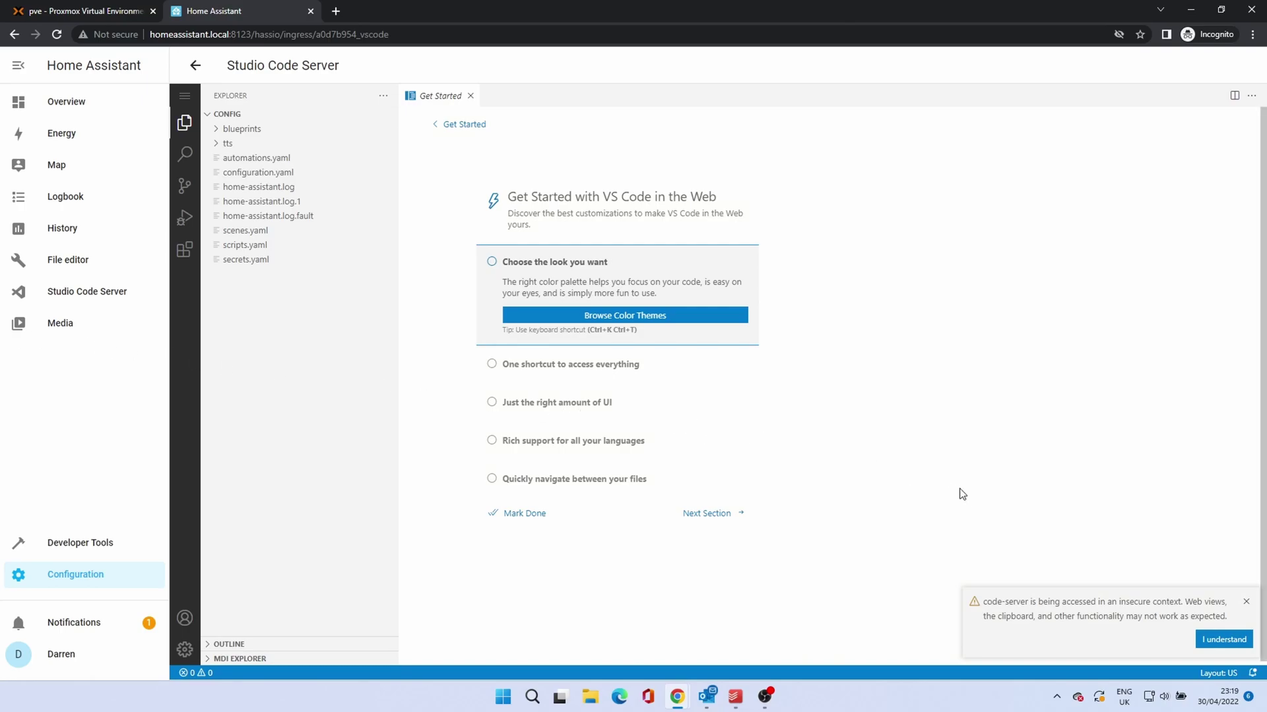
click(1224, 640)
click(706, 514)
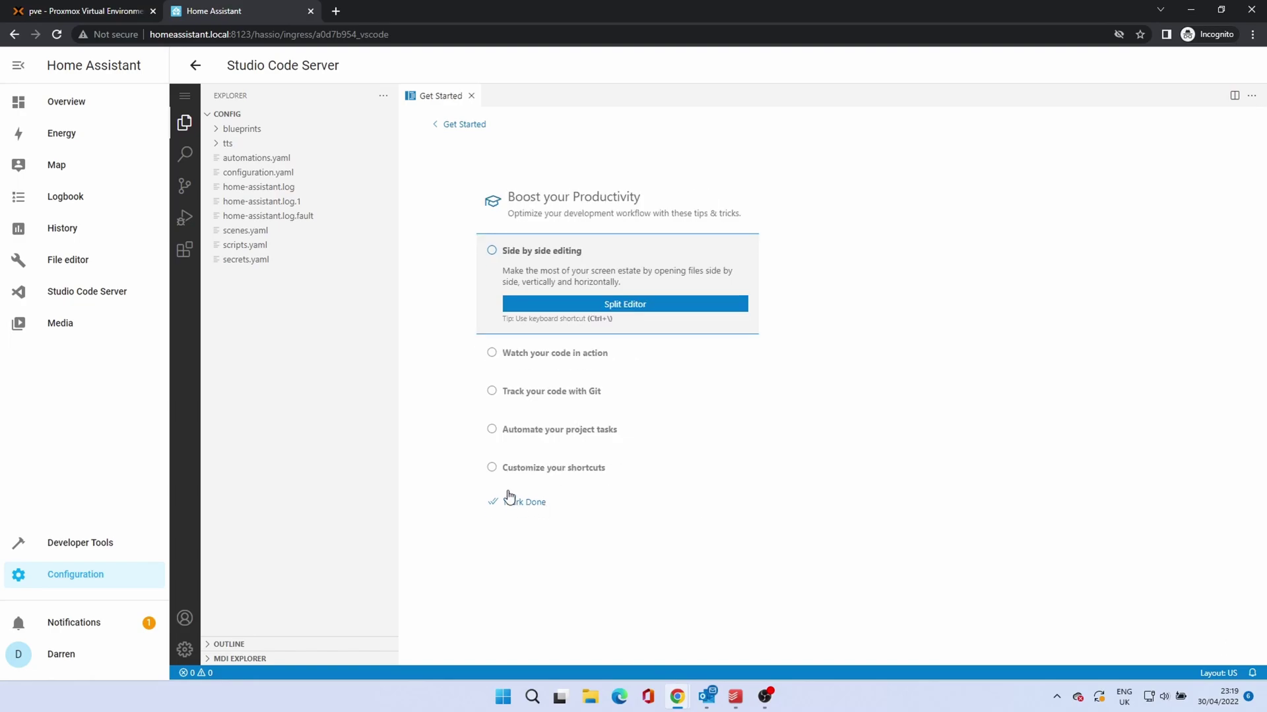
click(274, 173)
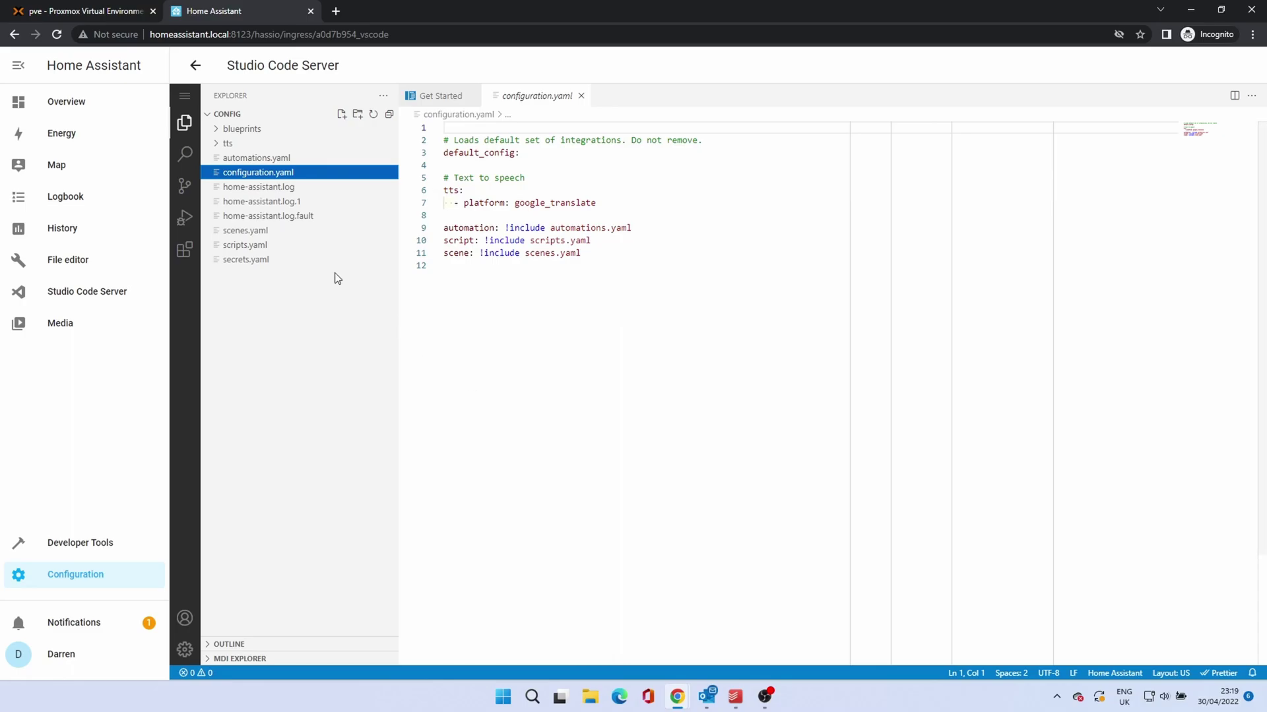
click(193, 66)
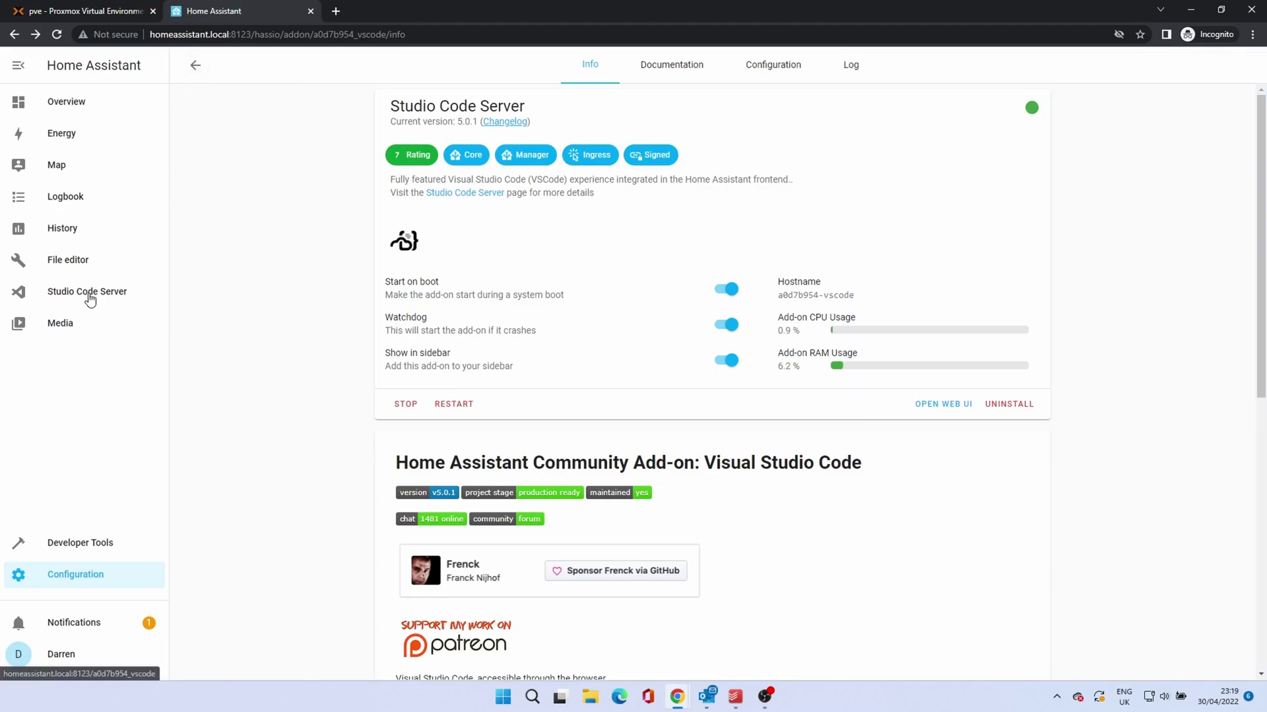
click(88, 293)
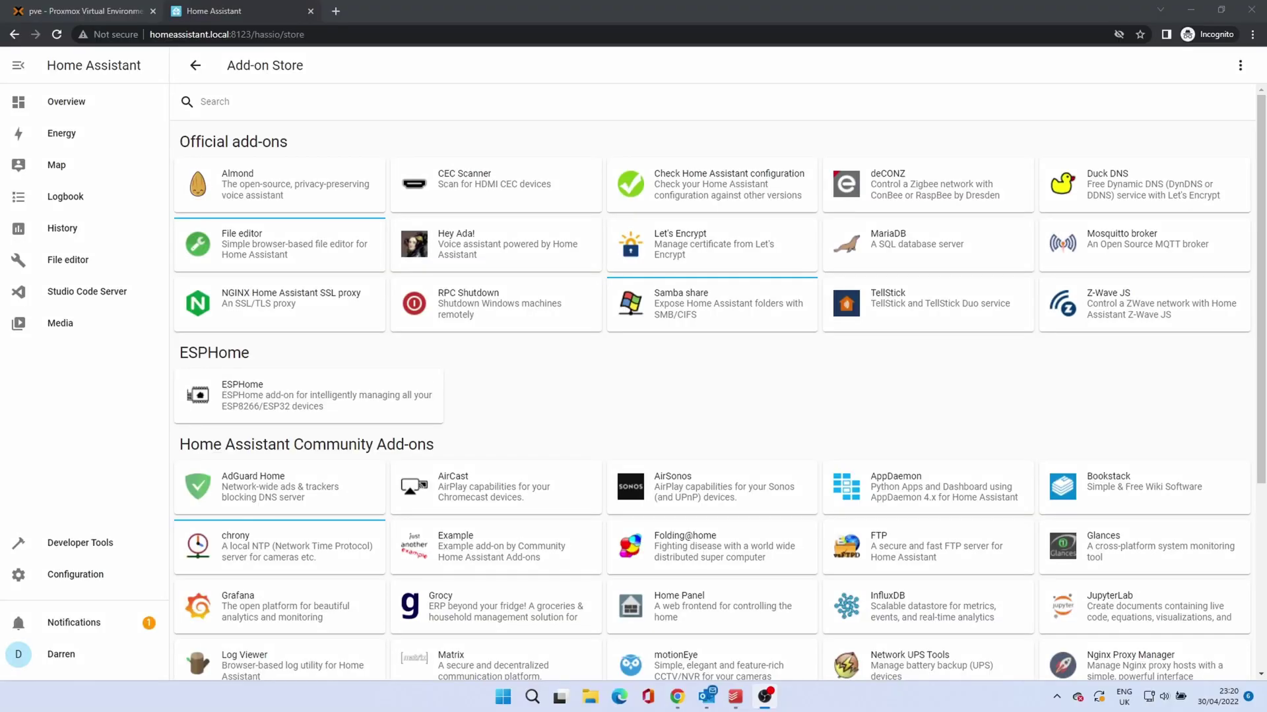
Step: Install the InfluxDB add-on and read its documentation
click(909, 605)
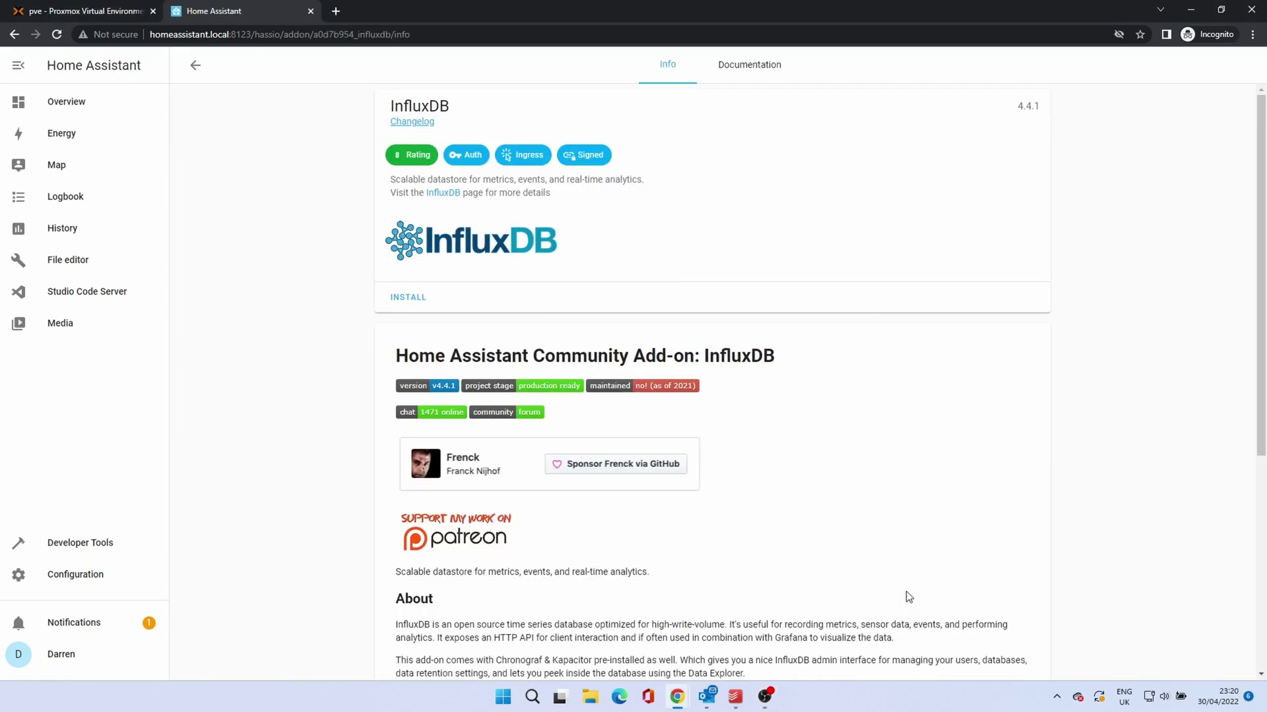
click(405, 298)
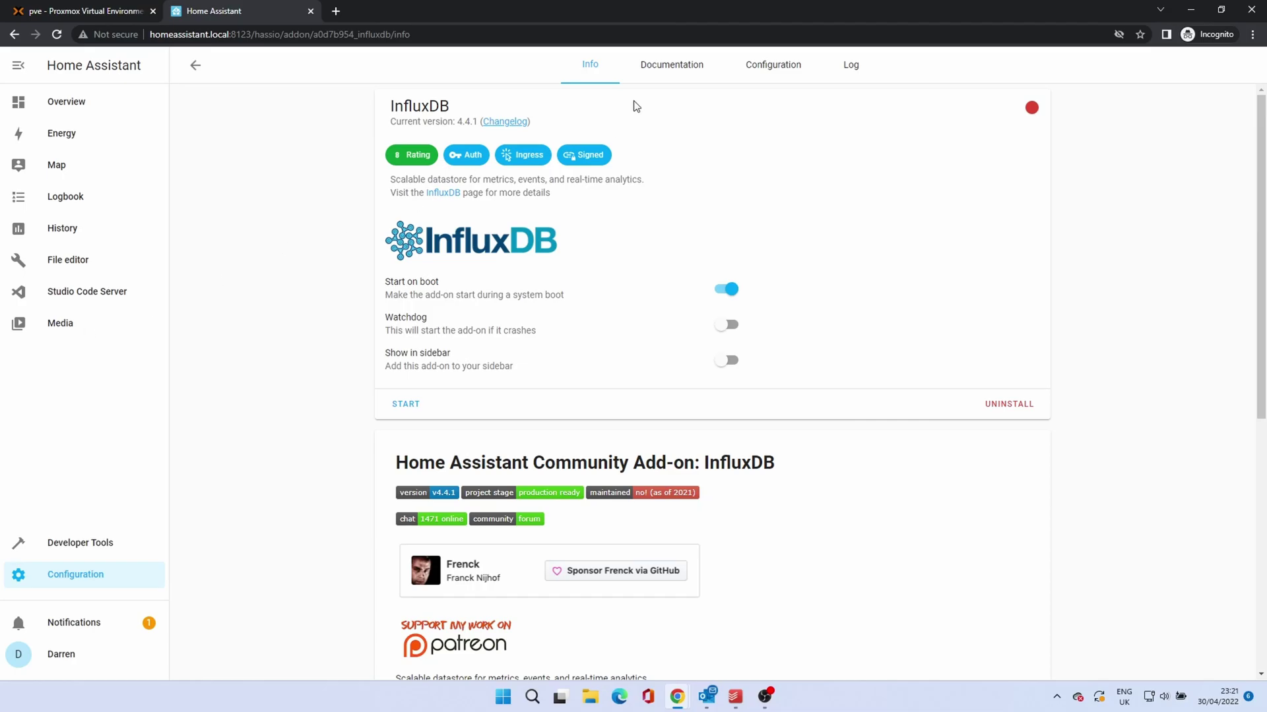
click(662, 76)
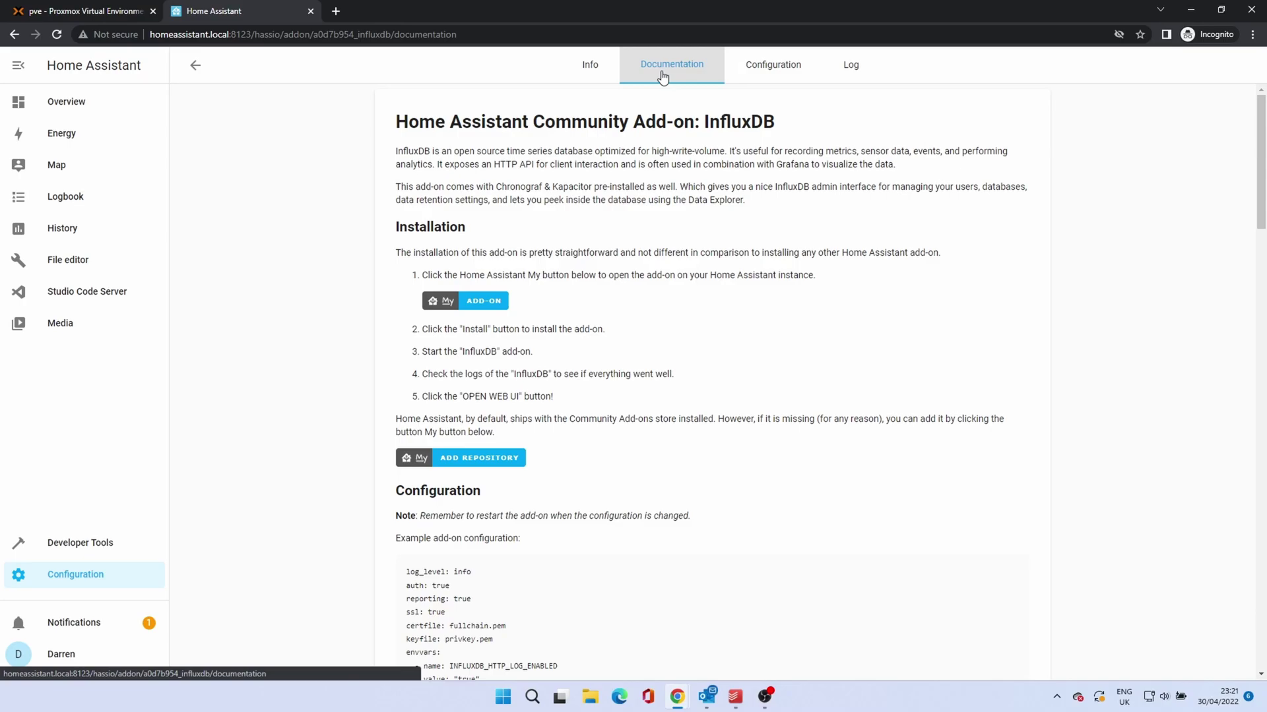
Step: Enable InfluxDB's watchdog, start the add-on, and open its Chronograf web UI
click(587, 71)
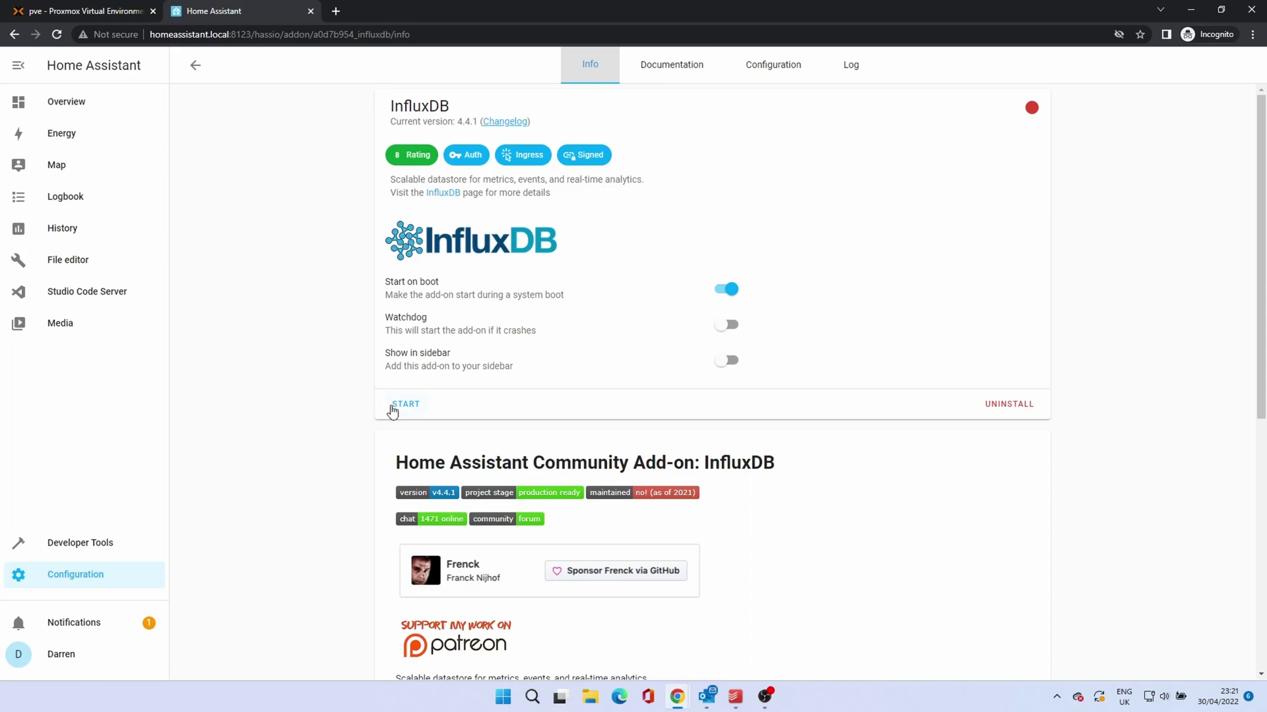
click(731, 327)
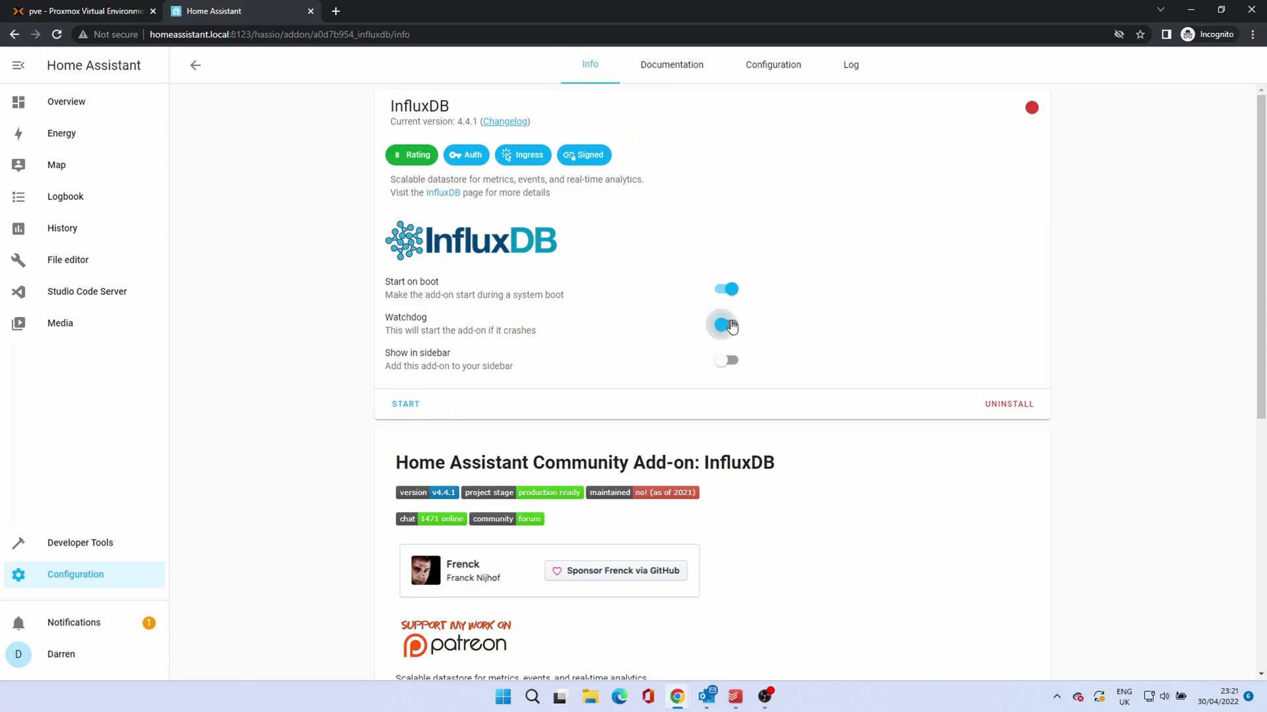
click(405, 405)
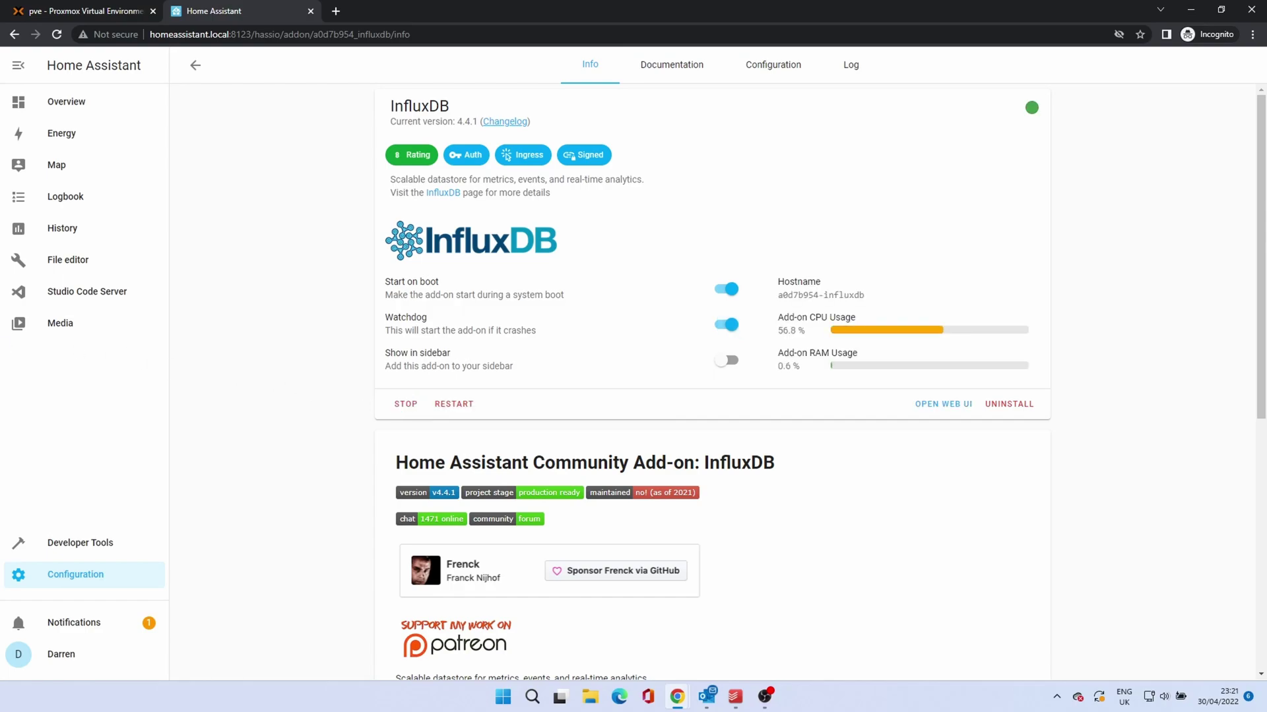
click(944, 404)
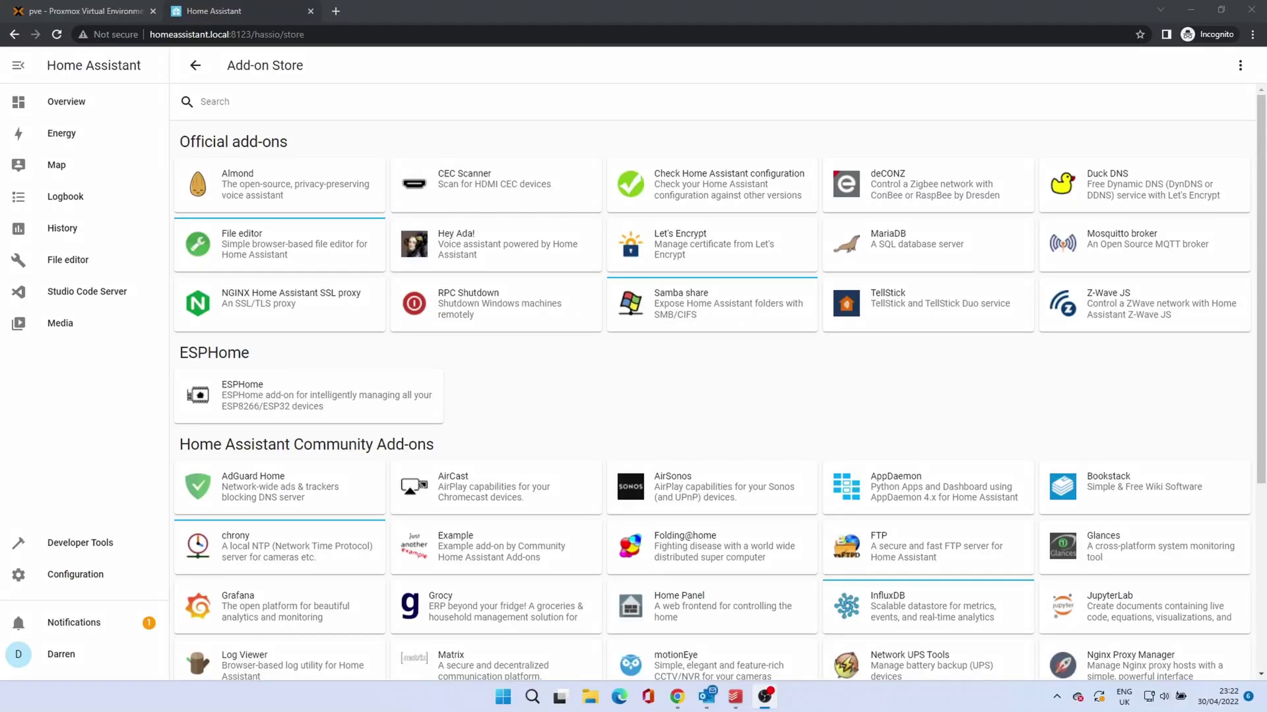
Step: Open the Grafana add-on and turn on its Watchdog and Show in sidebar toggles
click(288, 615)
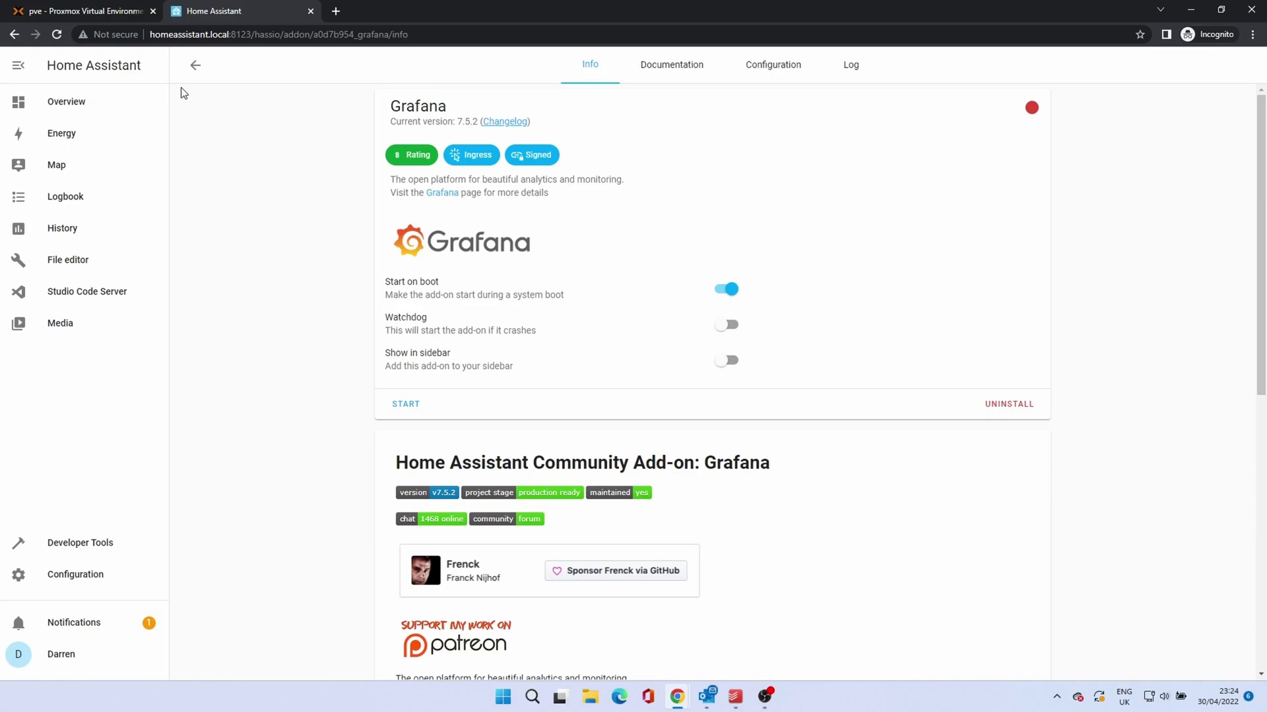
click(733, 327)
click(727, 360)
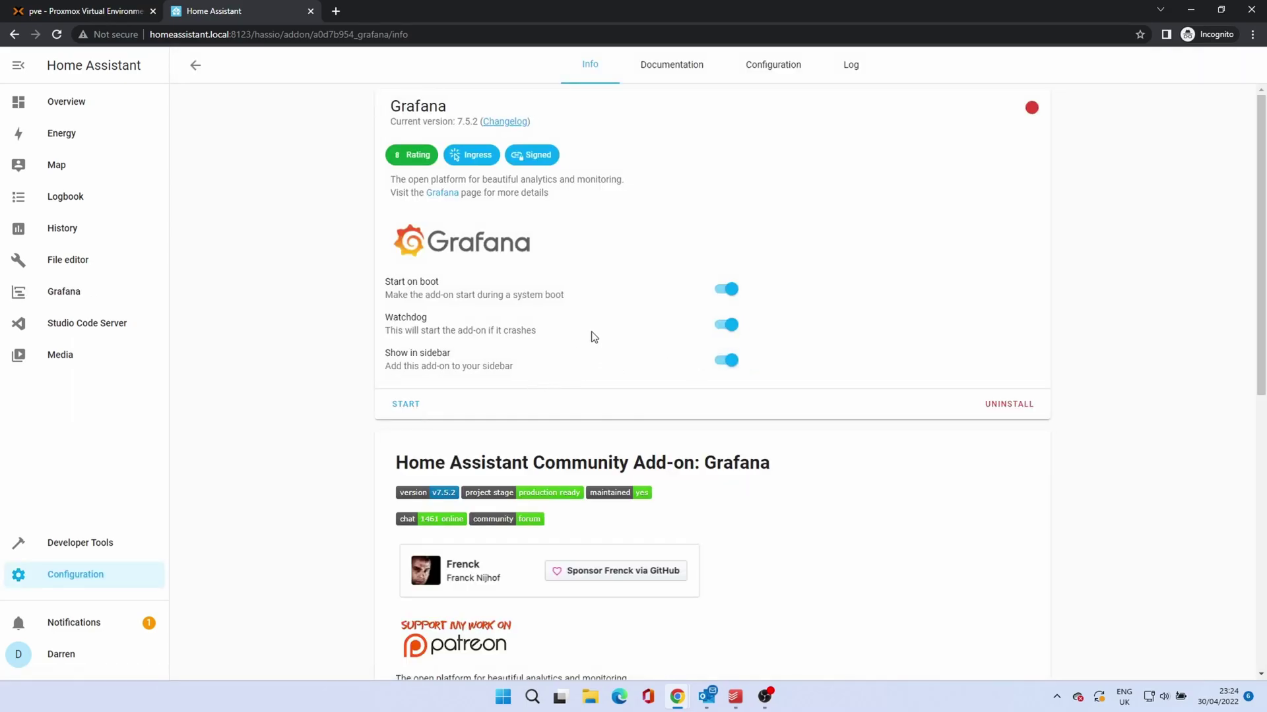
Step: Review Grafana's documentation and configuration, start Grafana 7.5.2, and check its log
click(672, 68)
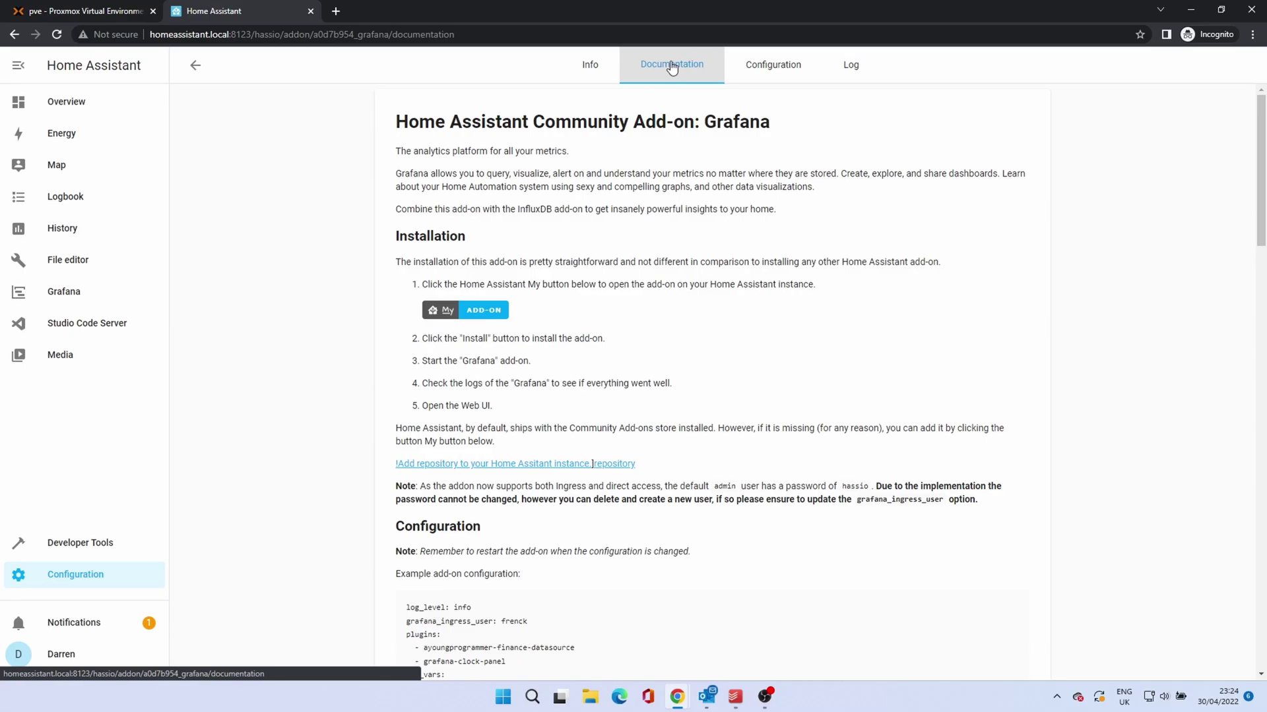
click(771, 71)
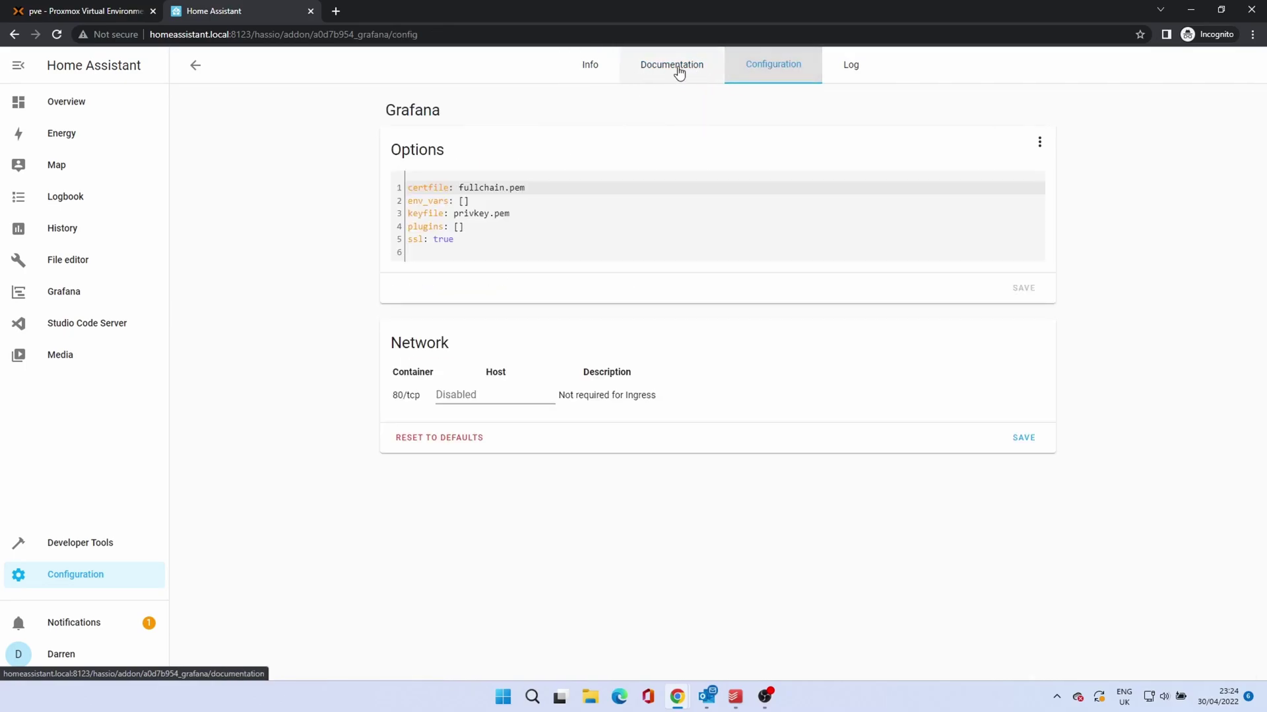
click(609, 71)
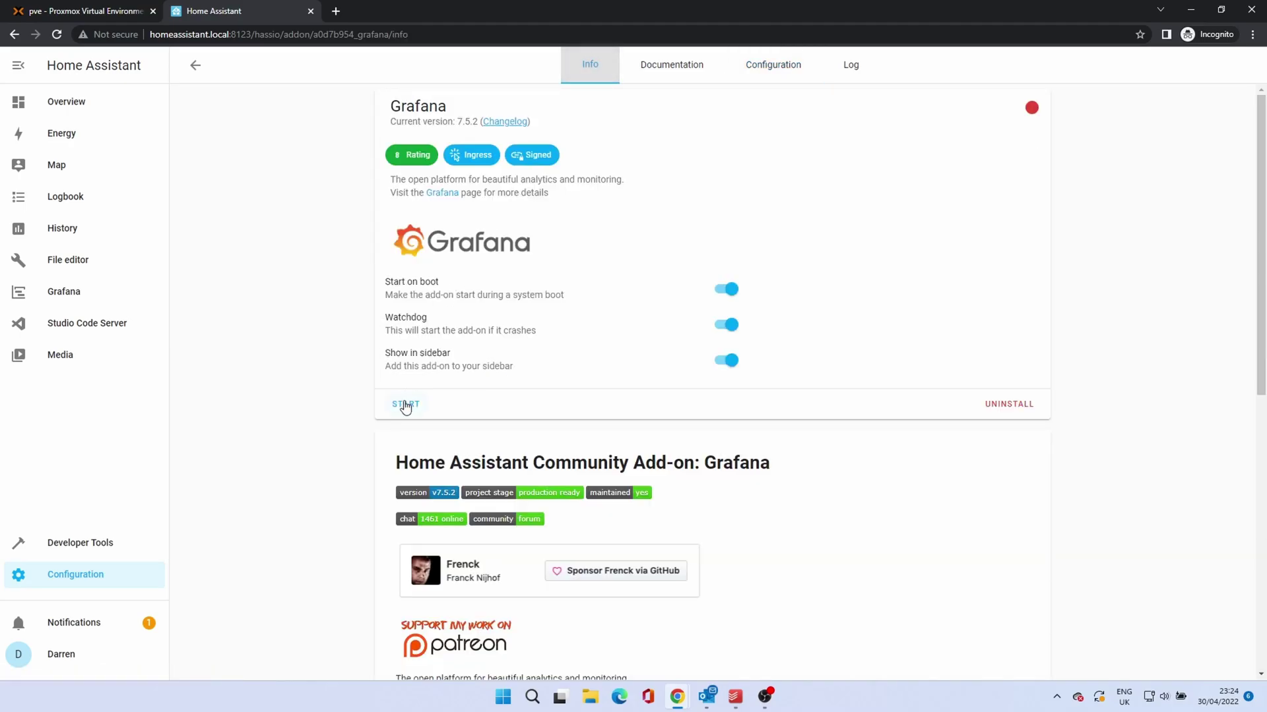
click(405, 404)
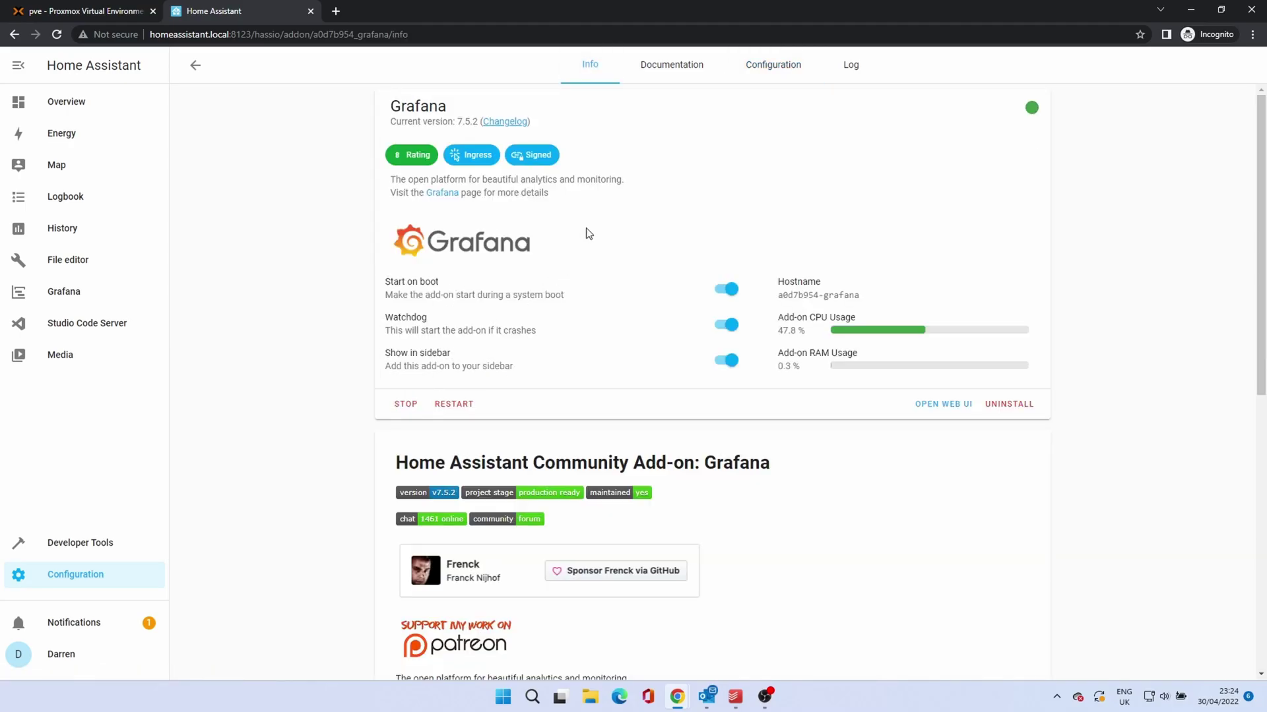
click(851, 77)
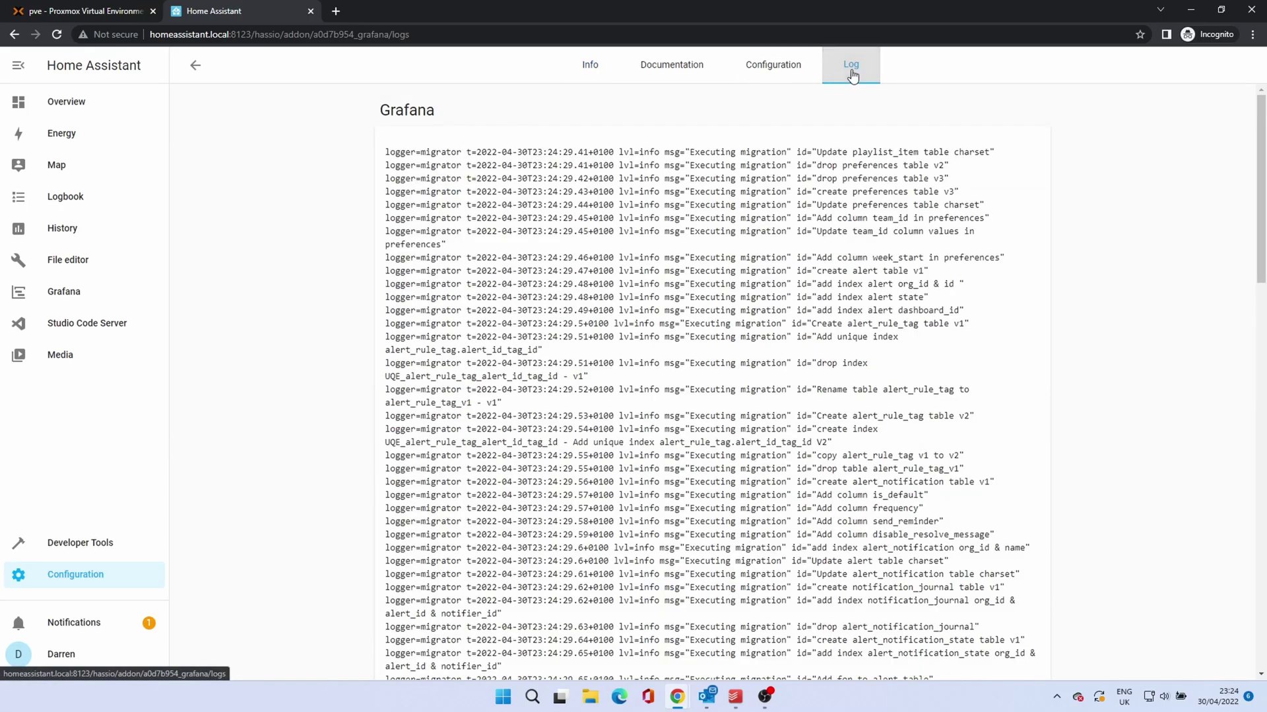
click(589, 64)
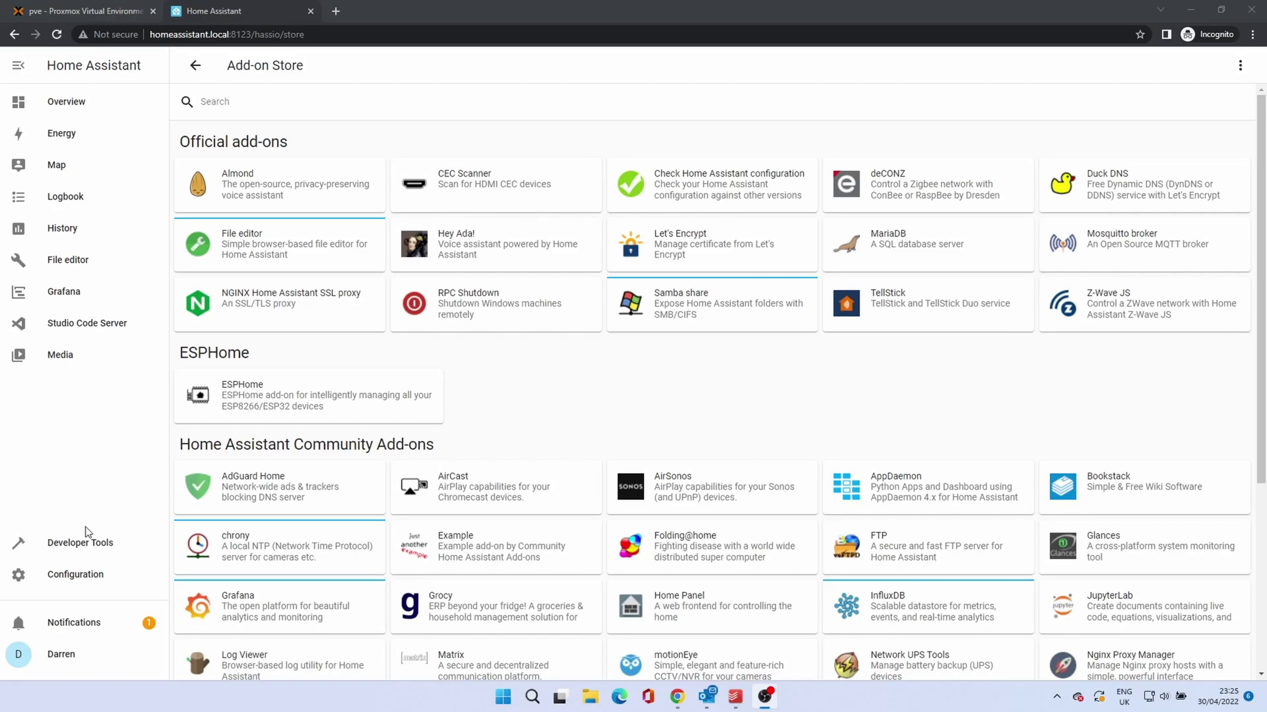
Step: Install Node-RED 11.1.1 from the store with Watchdog and Show in sidebar switched on
scroll(807, 409, down, 1)
scroll(806, 409, down, 3)
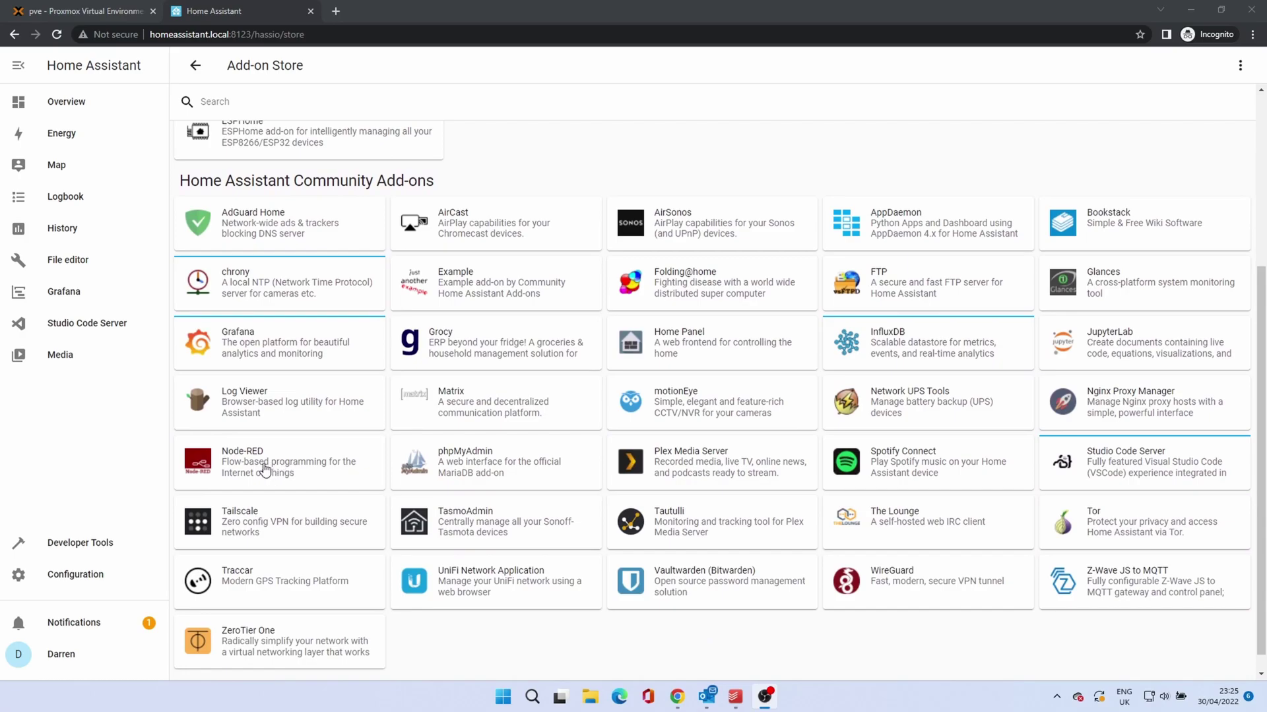
click(265, 470)
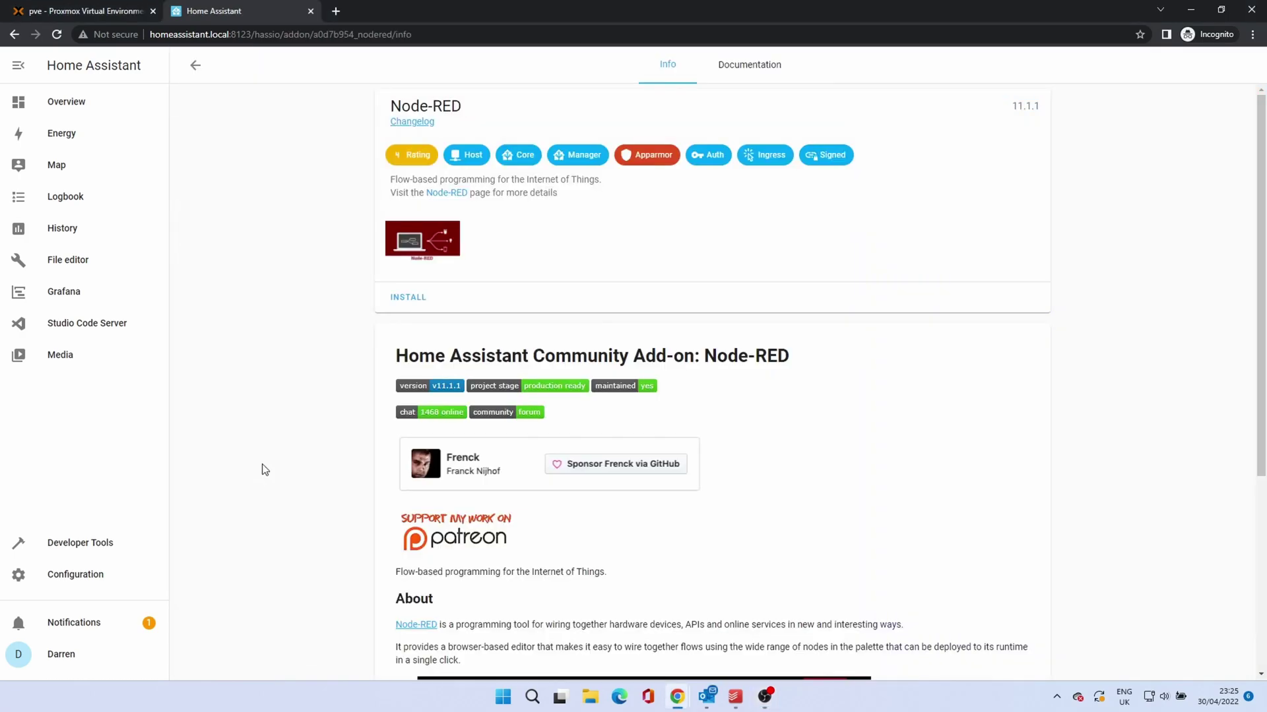
click(401, 307)
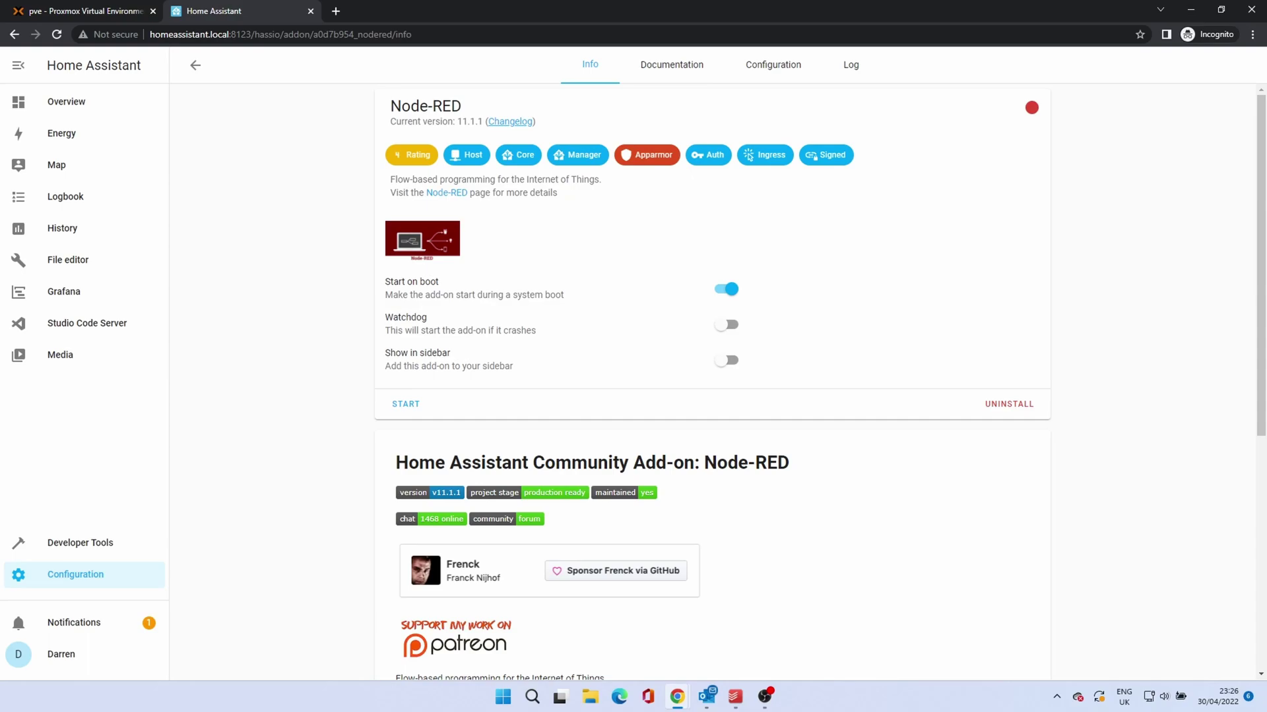
click(728, 326)
click(729, 364)
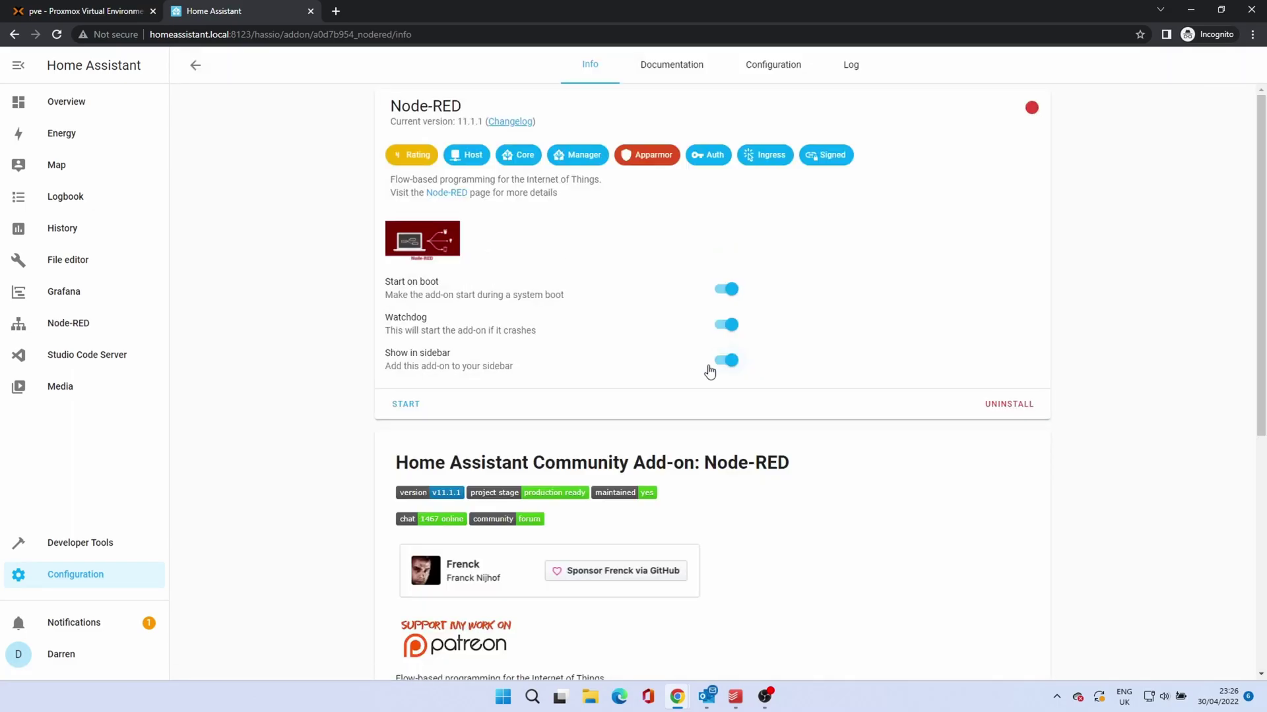
Step: Read Node-RED's documentation, then view its options: empty credential_secret, ssl true
click(752, 79)
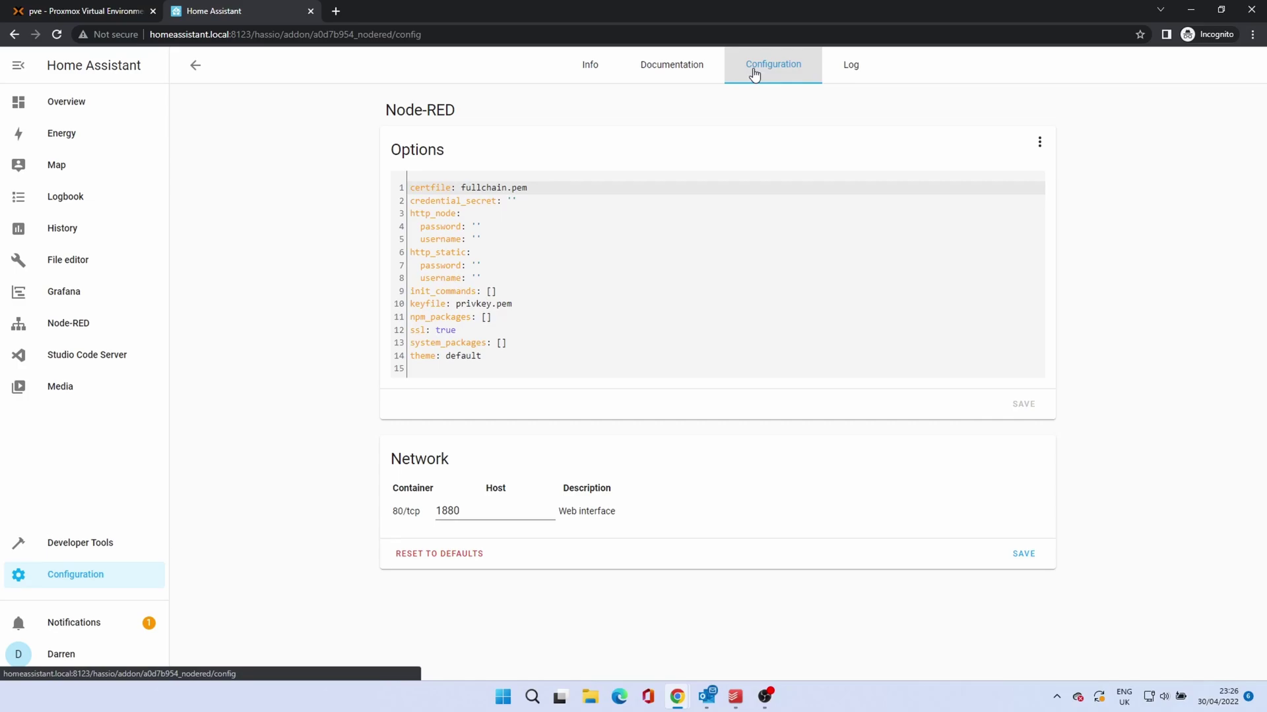
click(690, 75)
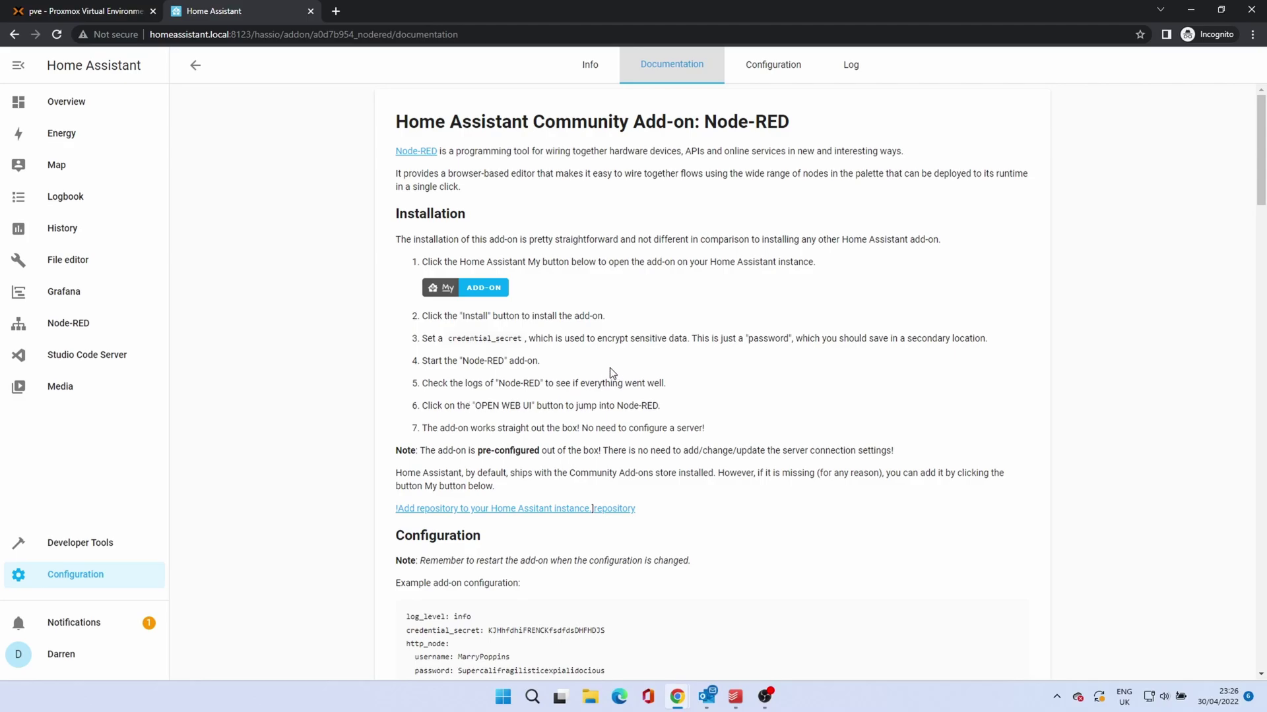
click(776, 74)
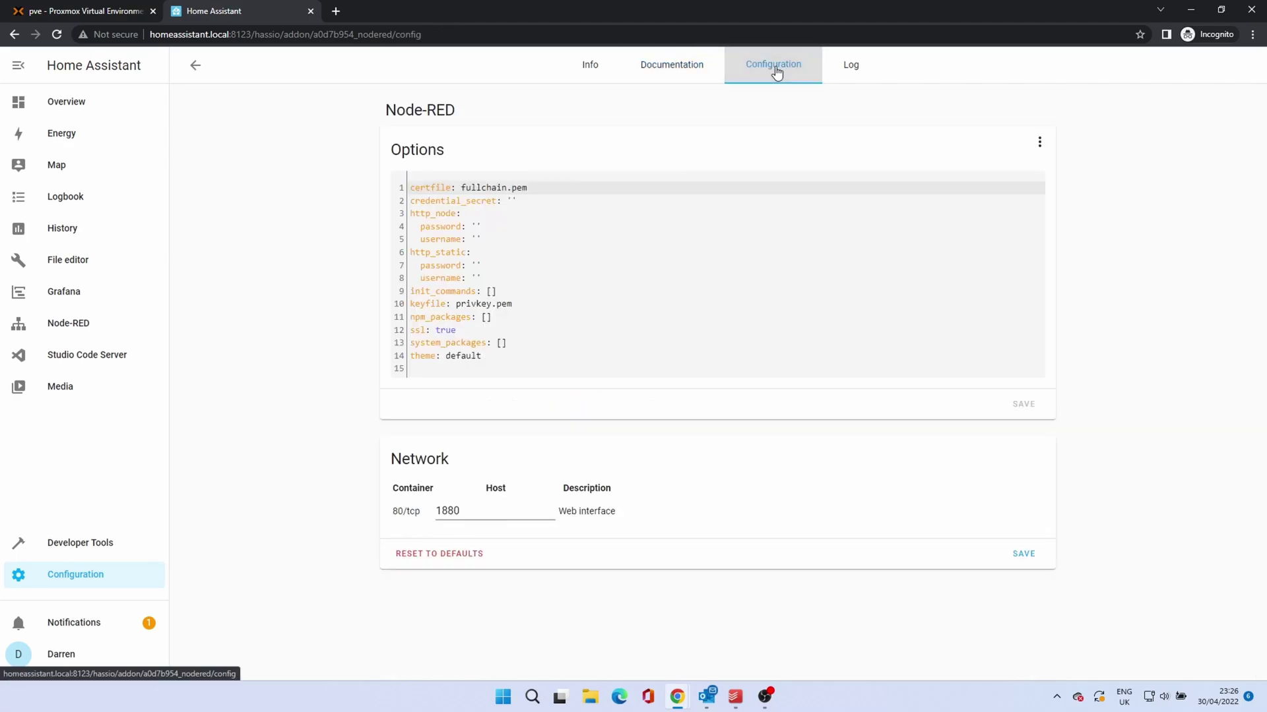
Step: Enter a credential_secret value in Node-RED's options and save them
click(516, 202)
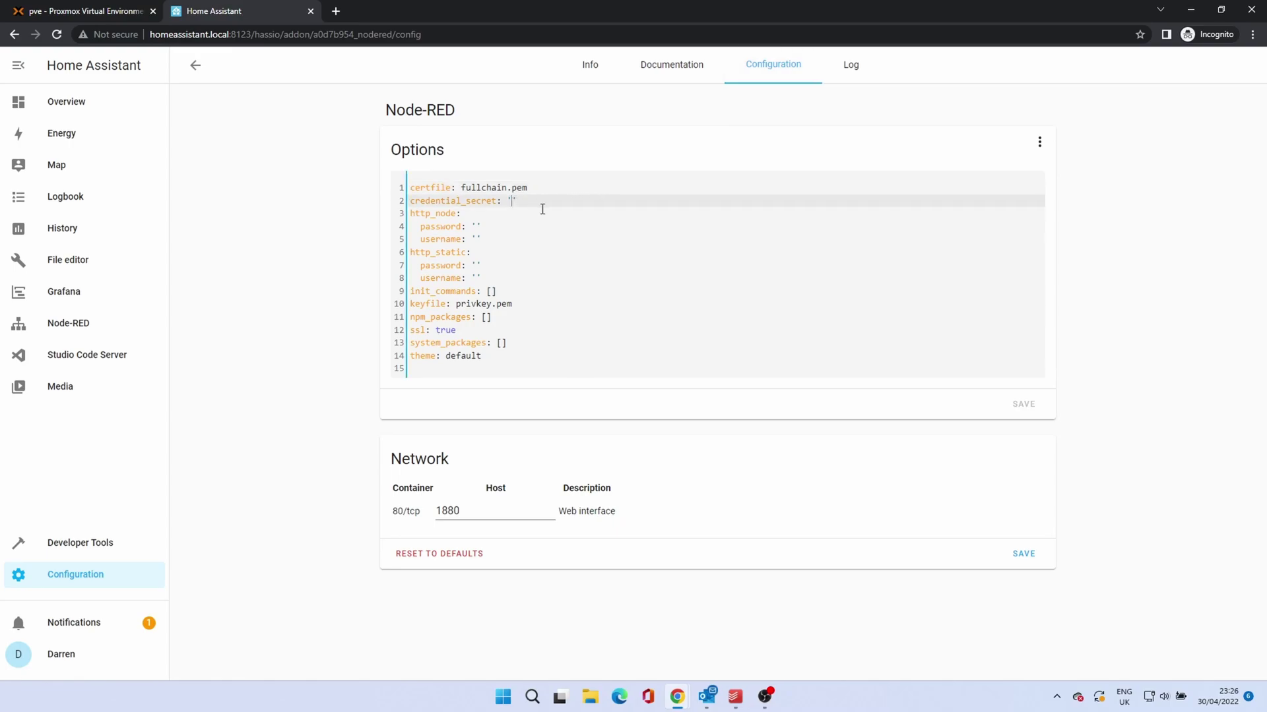
text(Password123)
click(1024, 406)
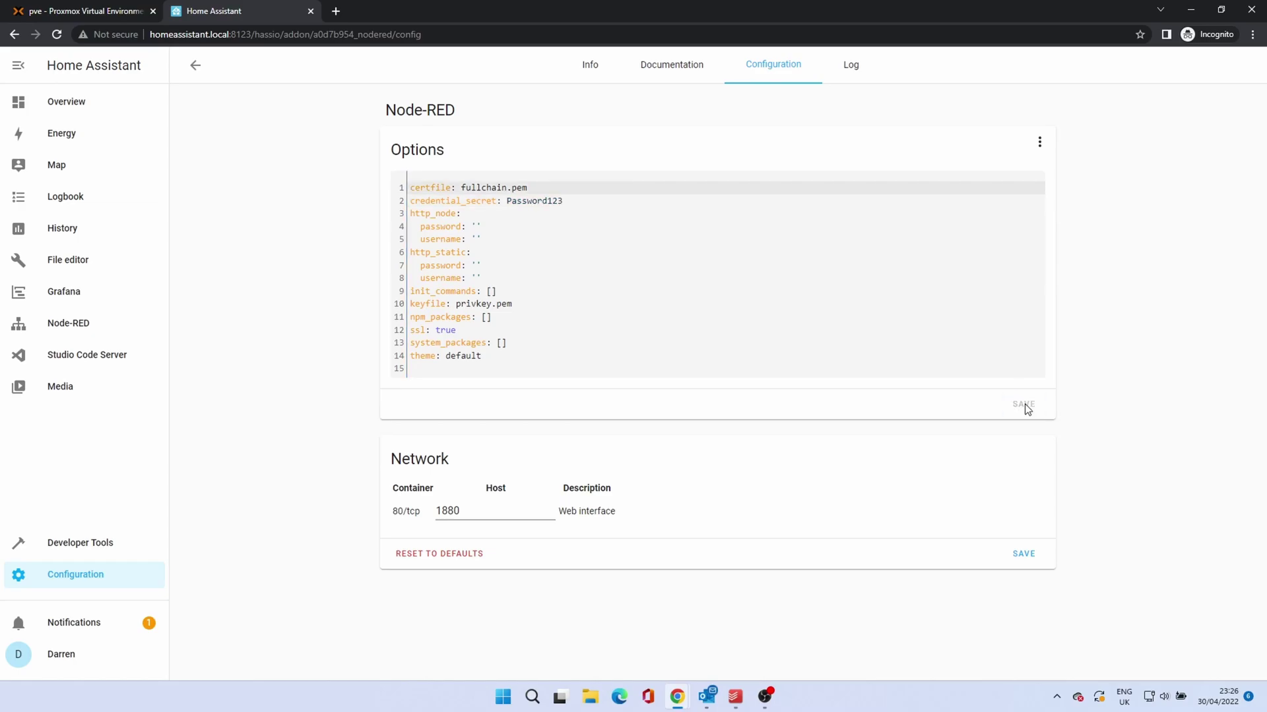
Step: Start Node-RED and check its log, which reports the SSL certfile does not exist
click(573, 73)
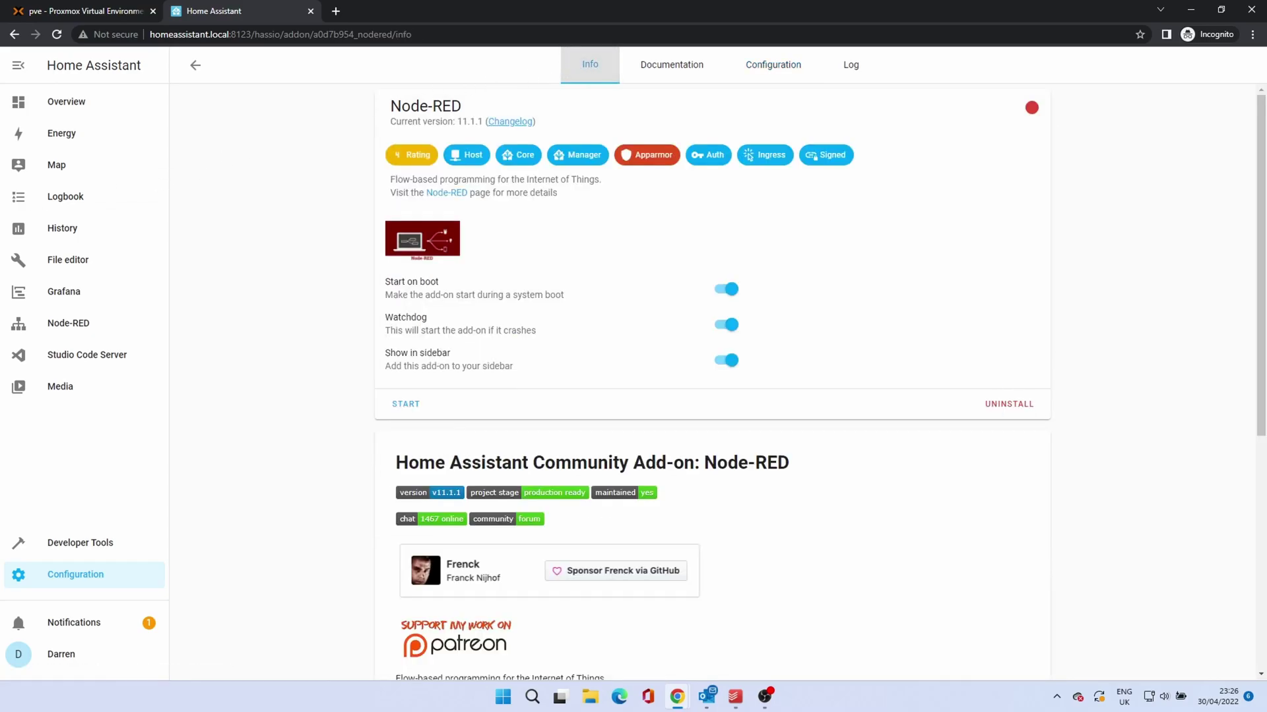
click(406, 406)
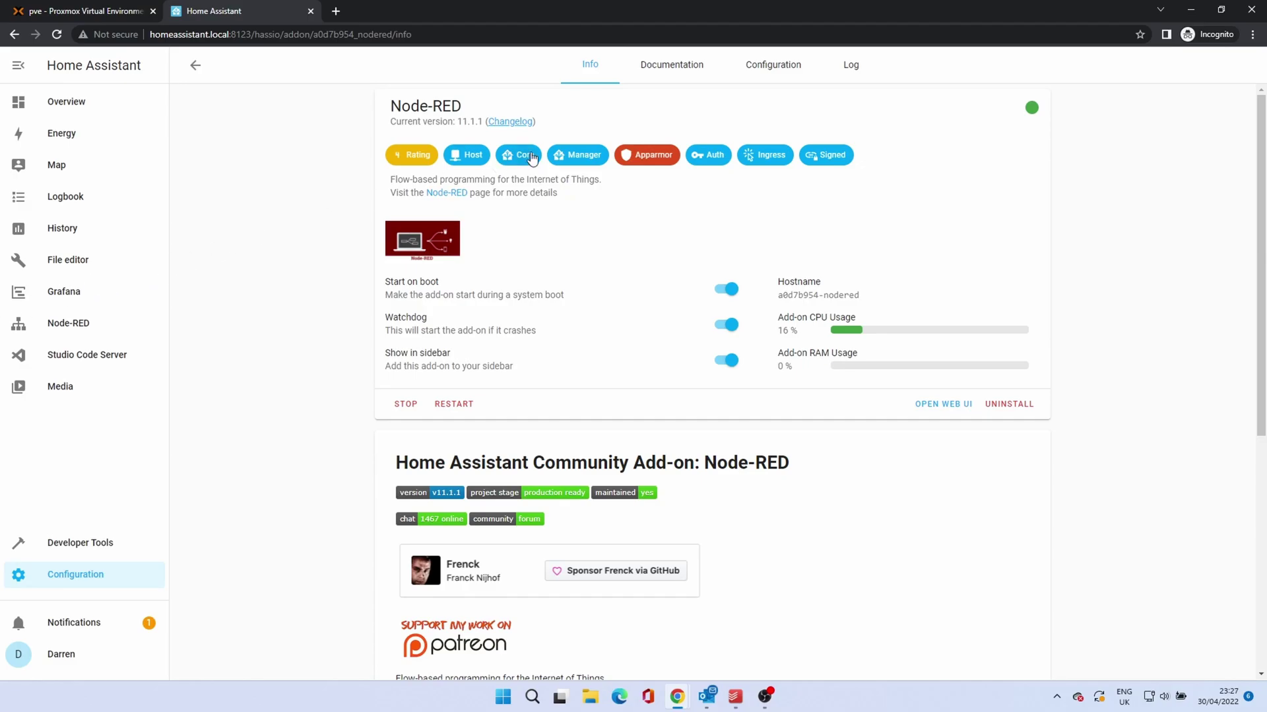
click(861, 67)
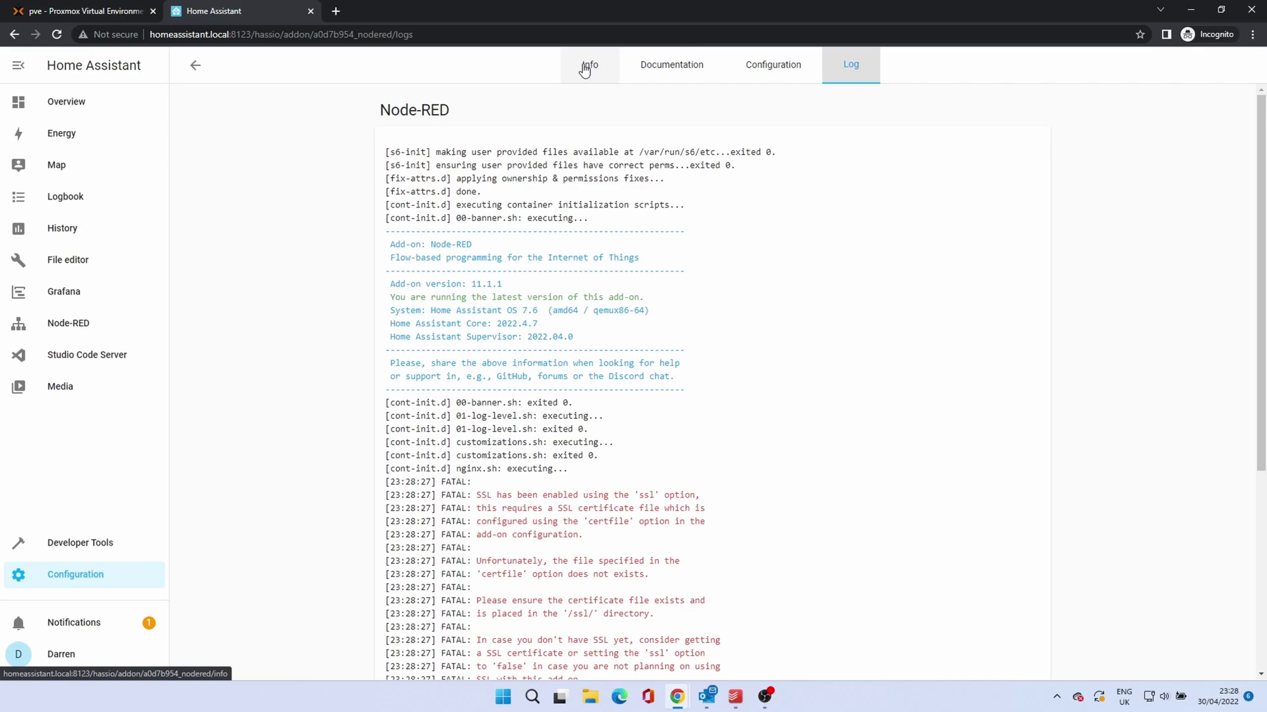
click(584, 68)
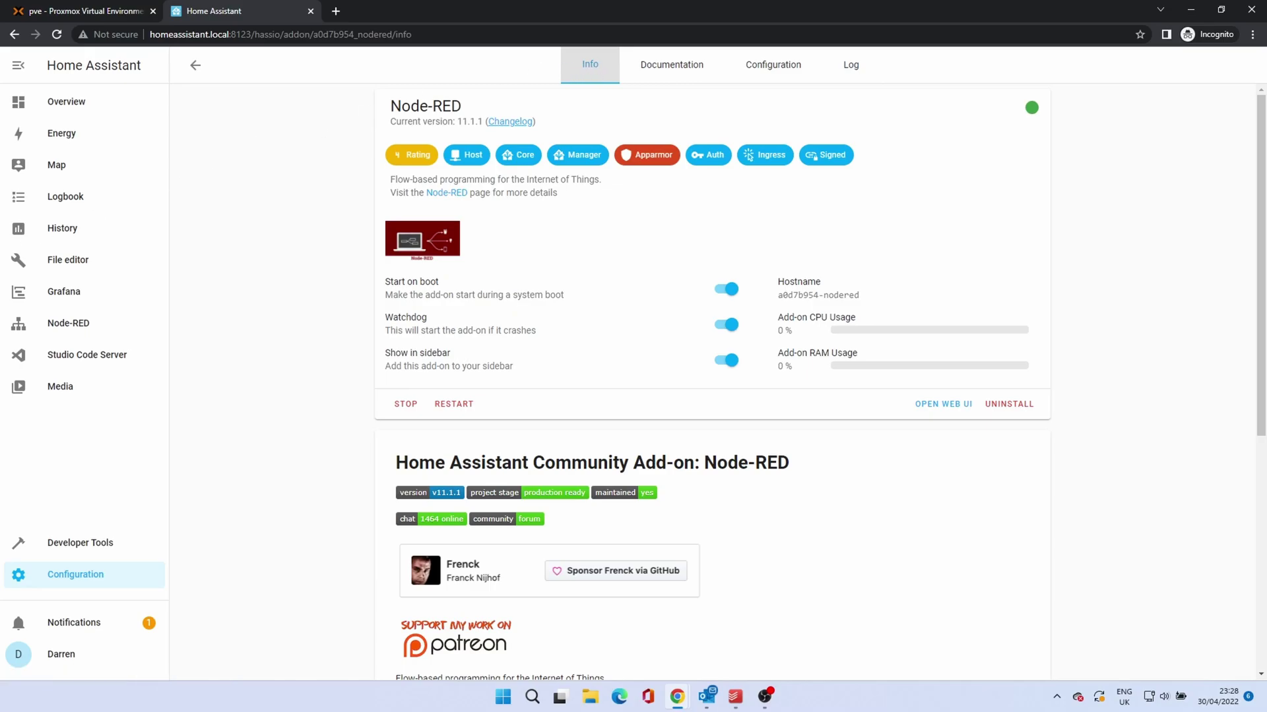
Step: Change Node-RED's ssl option from true to false, save, and restart the add-on
click(771, 71)
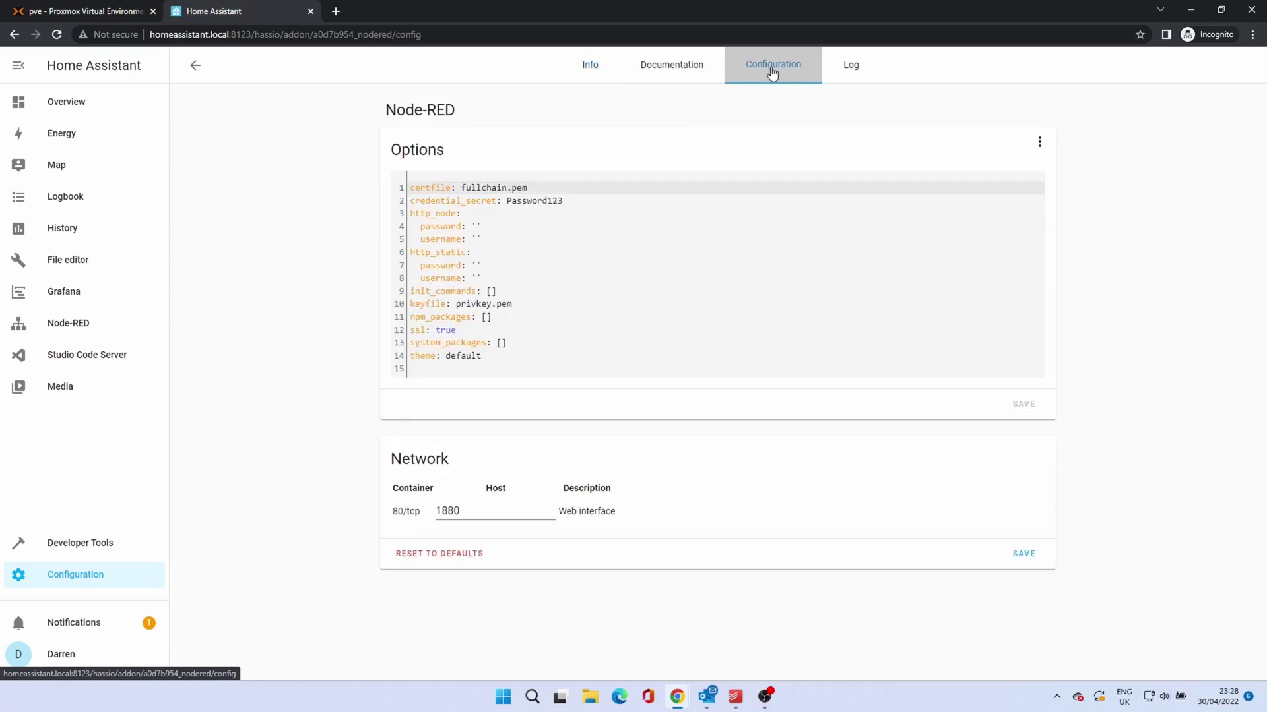
double_click(442, 330)
text(false)
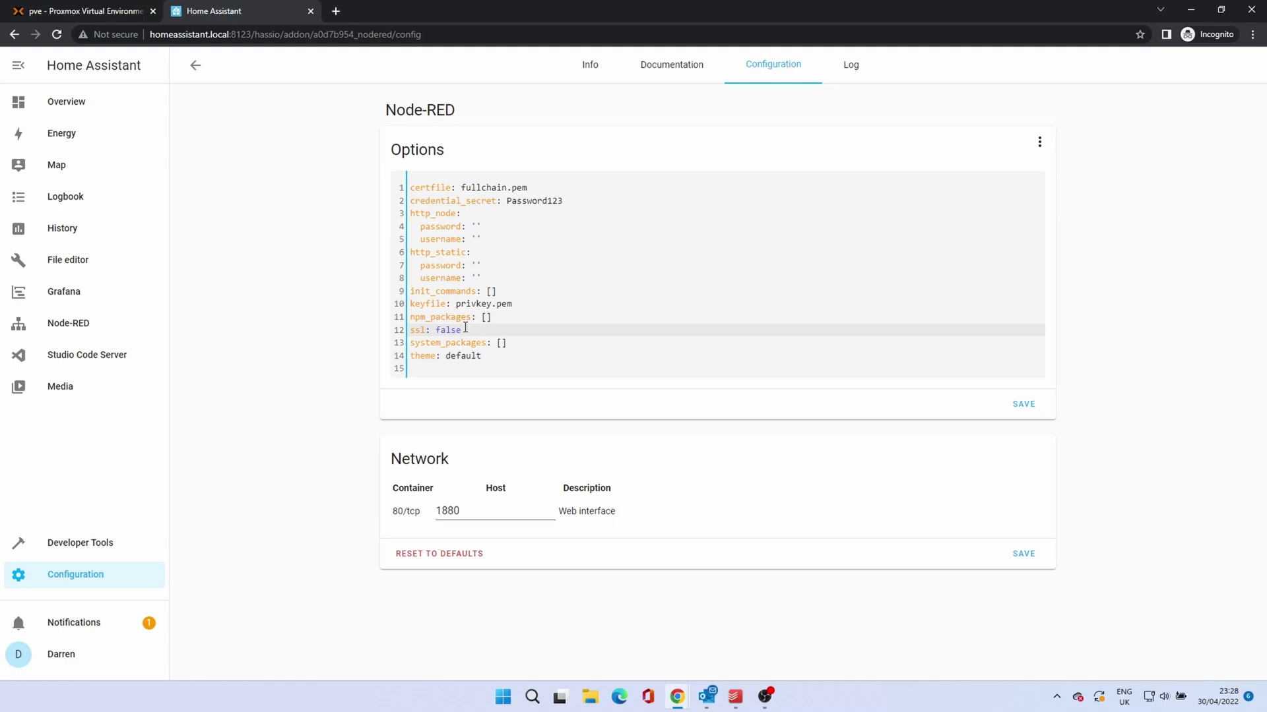
click(1023, 407)
click(792, 413)
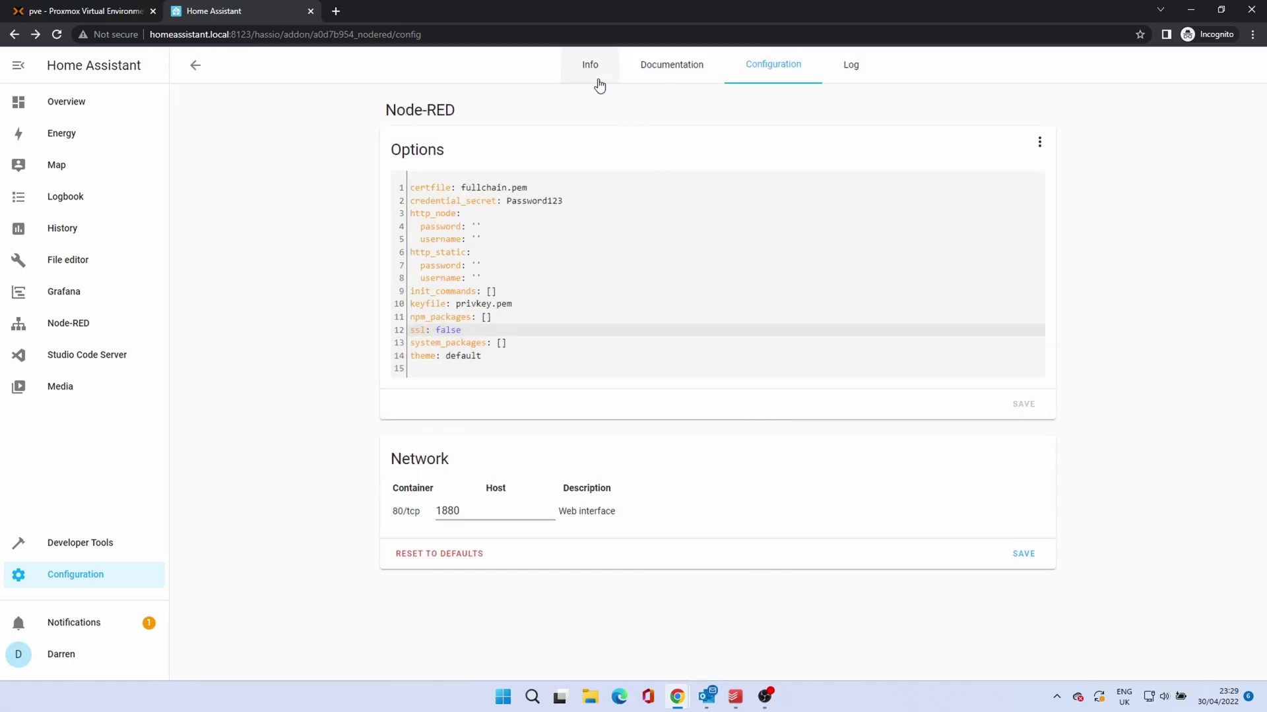
click(590, 68)
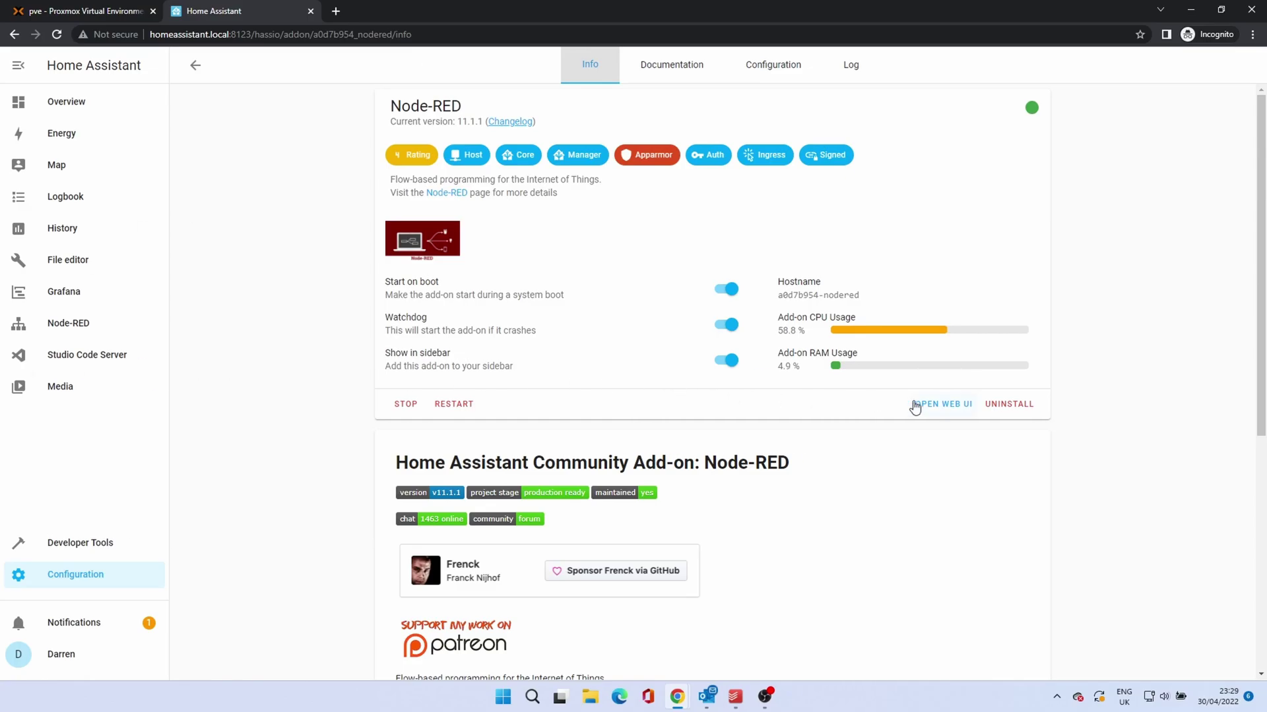
Step: Open Node-RED's web UI and step through the what's-new tour to its final tip
click(944, 407)
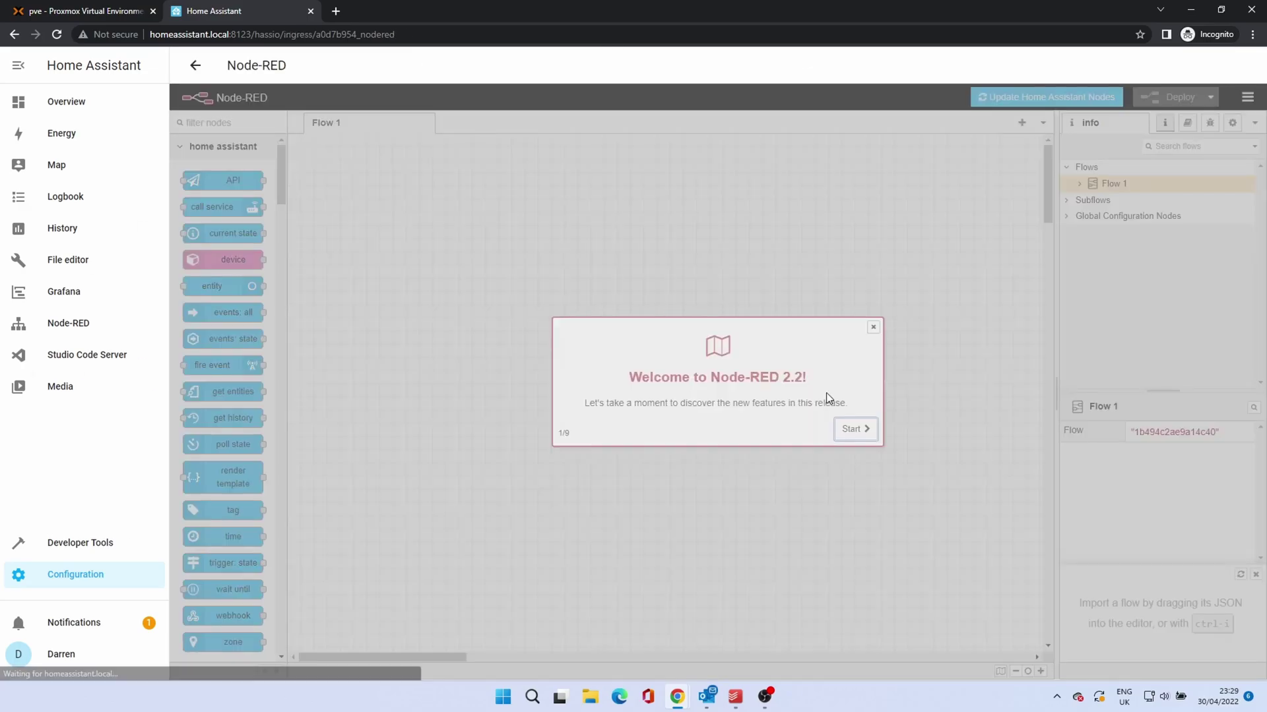
click(857, 432)
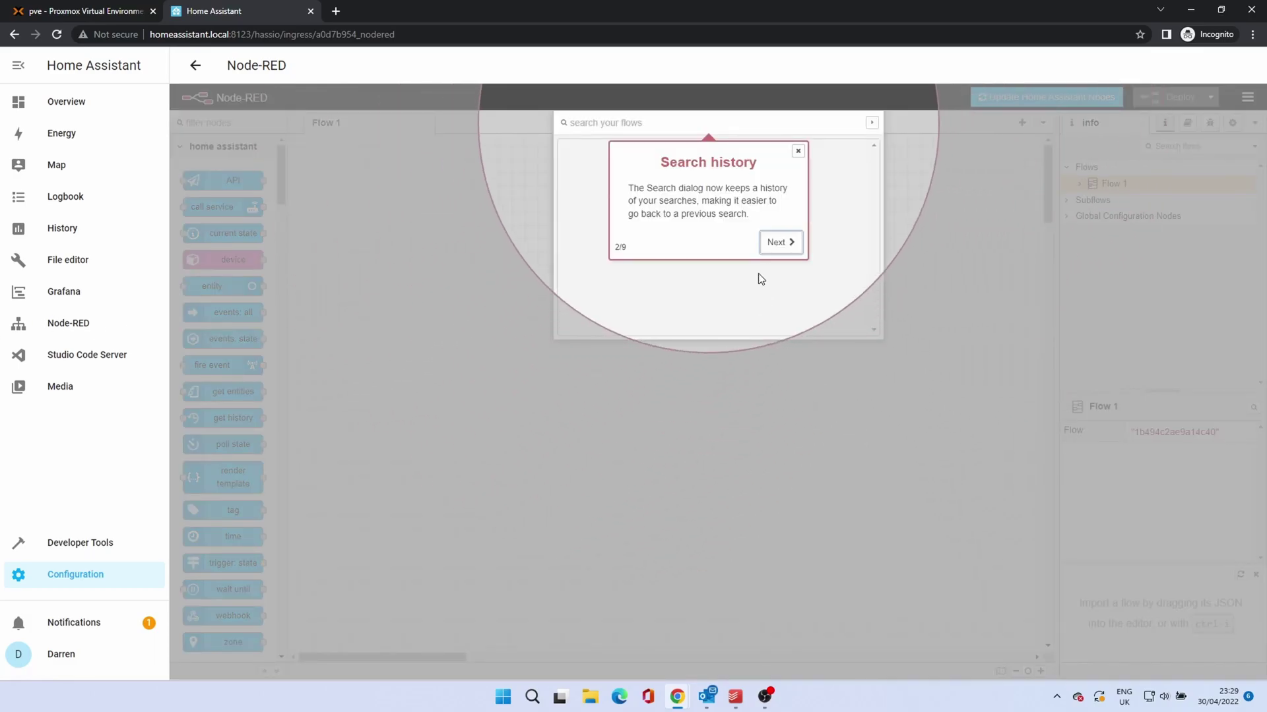
click(773, 244)
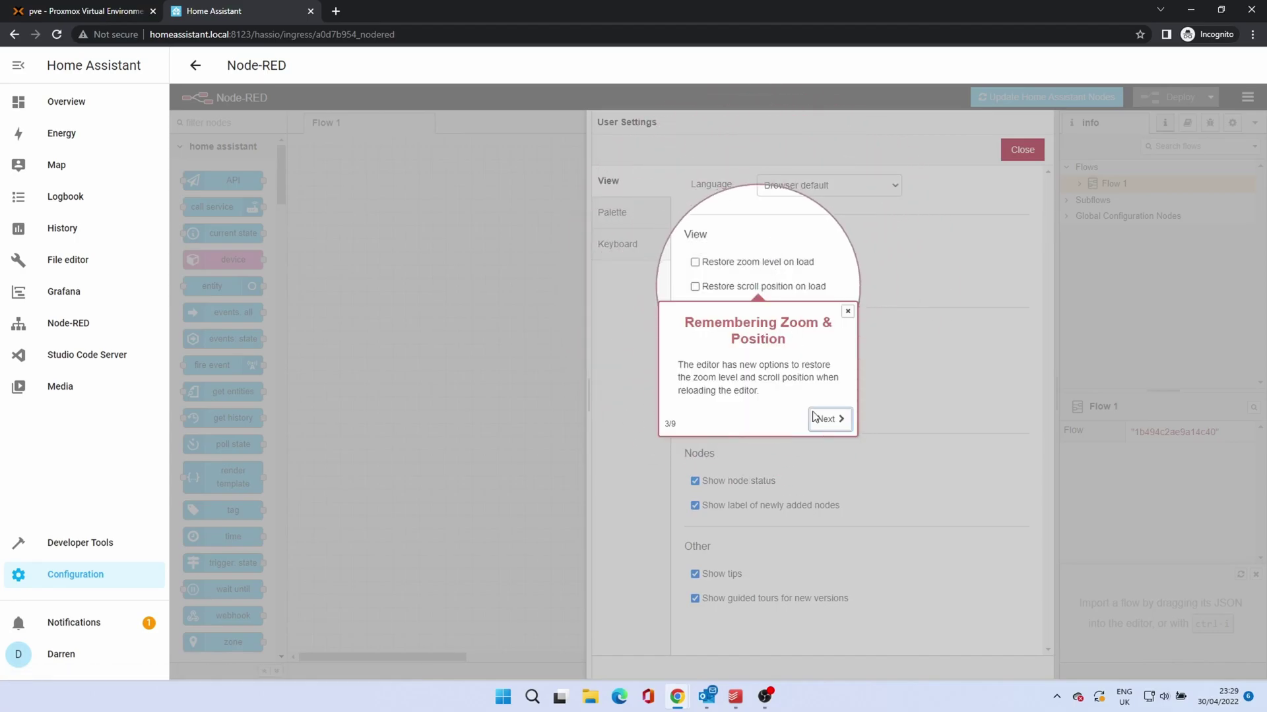
click(822, 420)
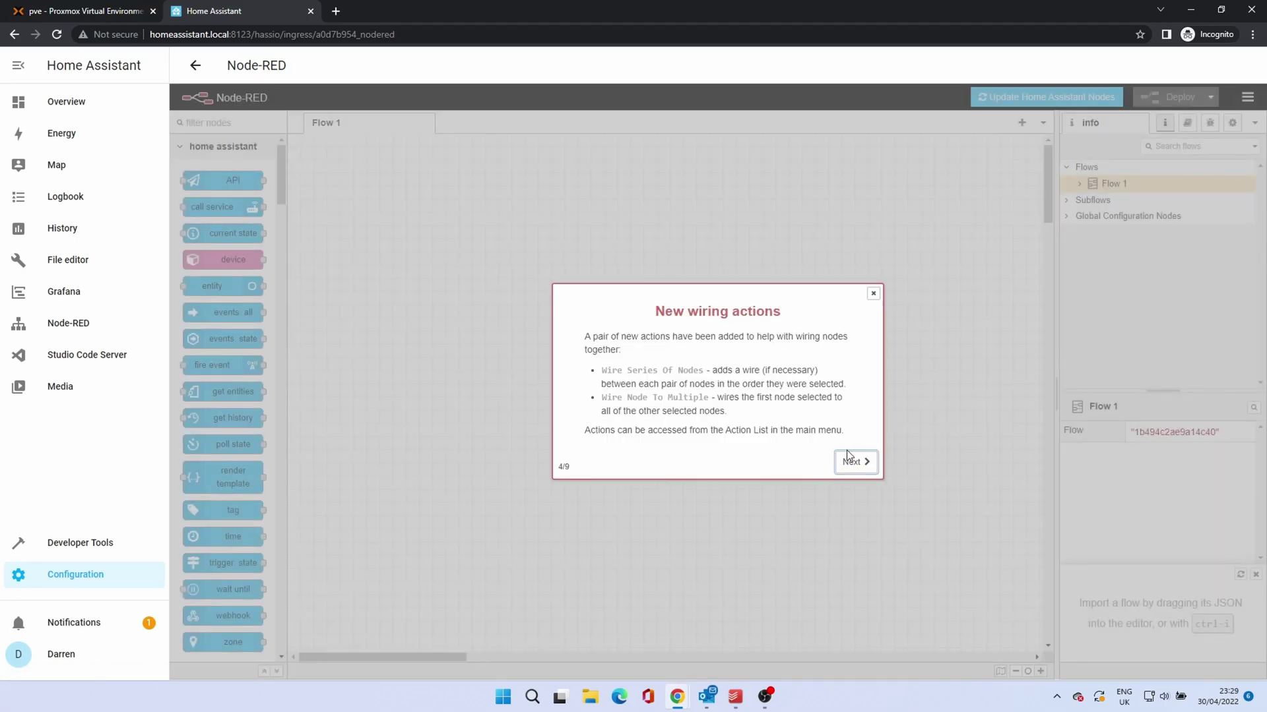
click(853, 462)
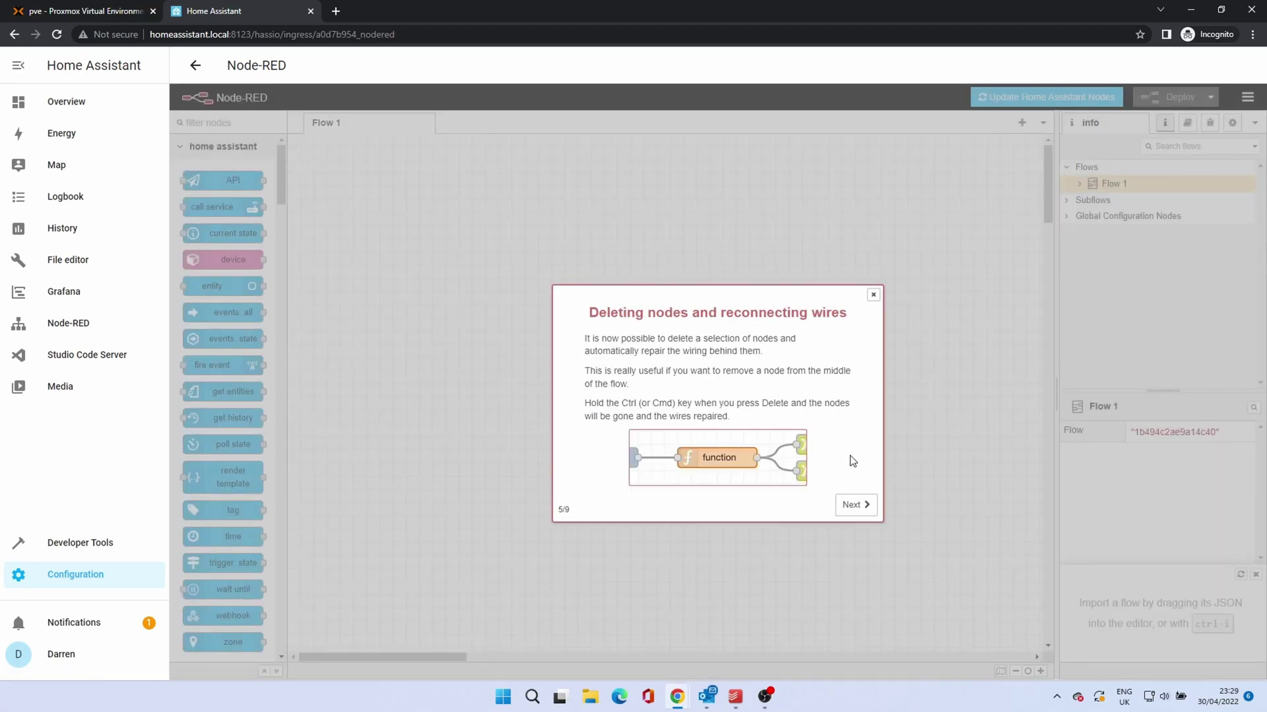
click(851, 507)
click(852, 538)
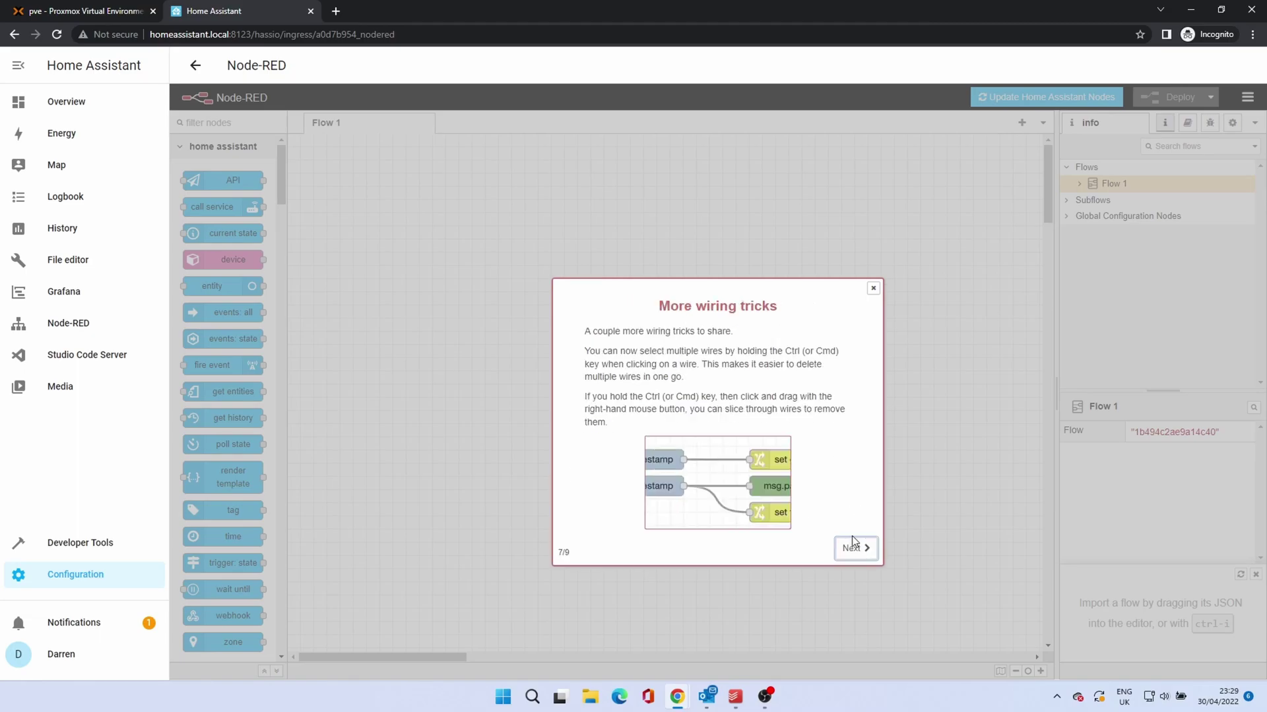
click(852, 548)
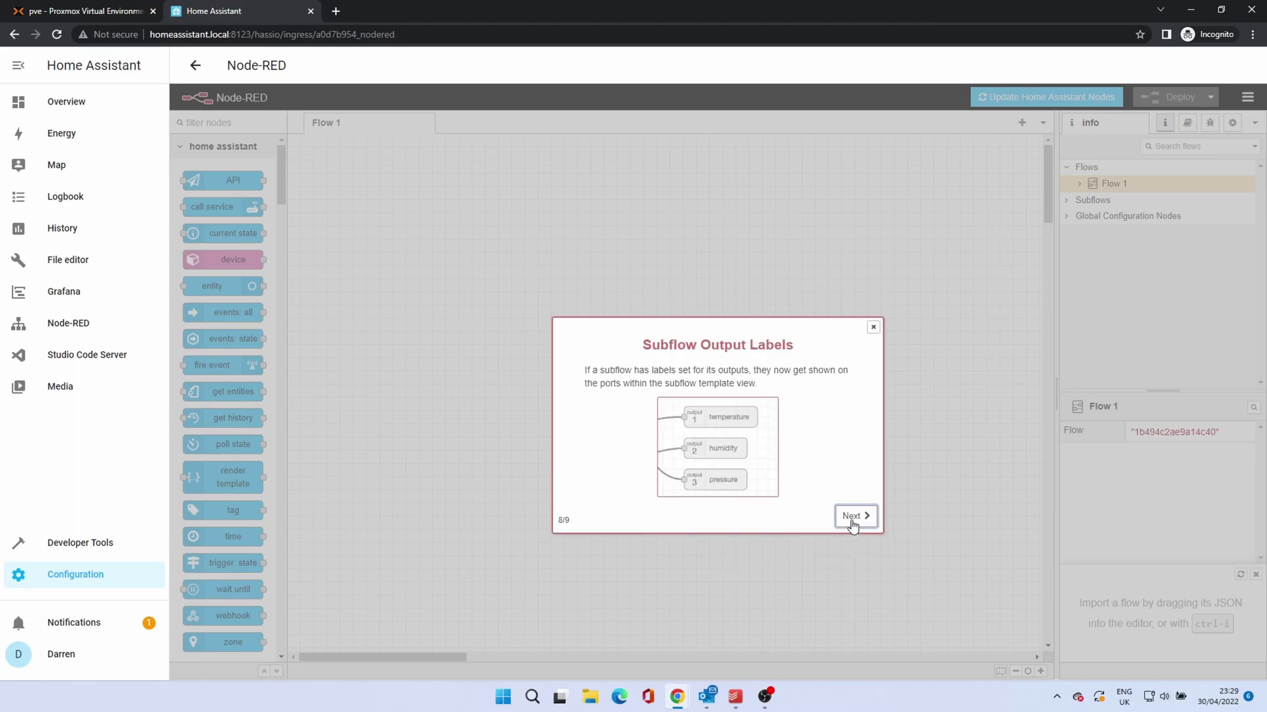
click(851, 518)
Step: Close the Node-RED tour, enable Advanced Mode in the user profile, and open Configuration
click(859, 438)
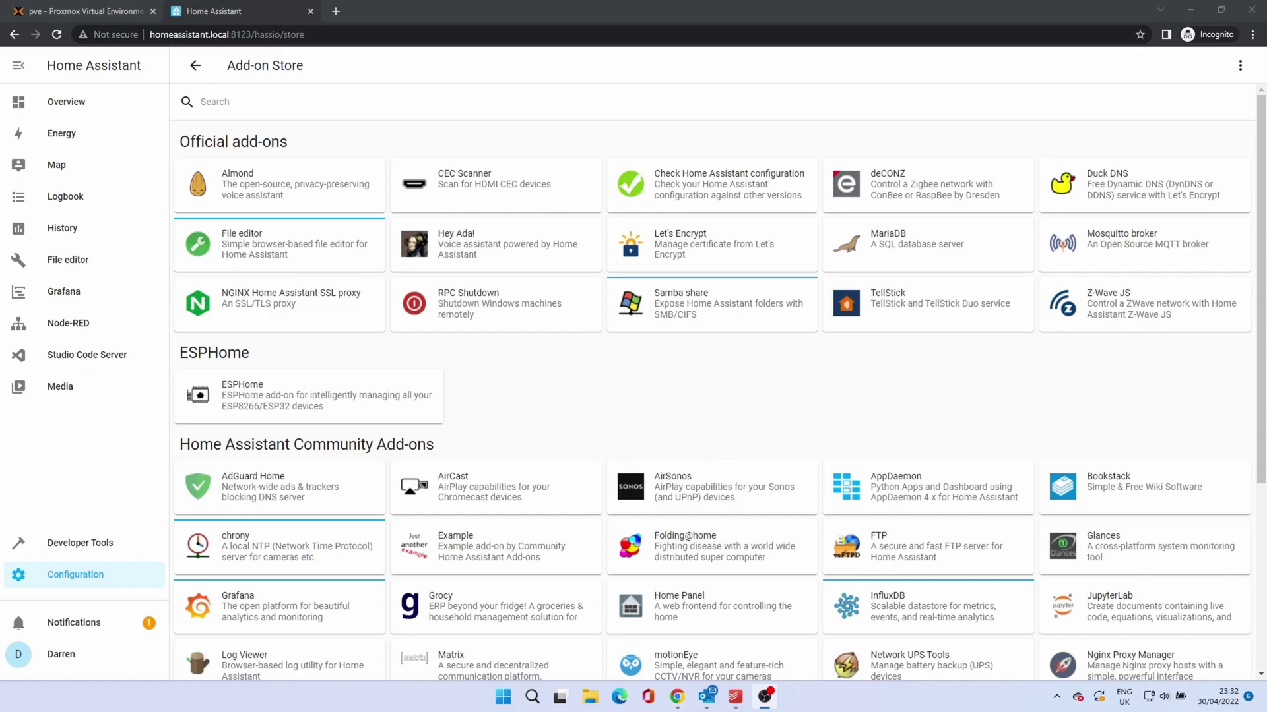
click(72, 655)
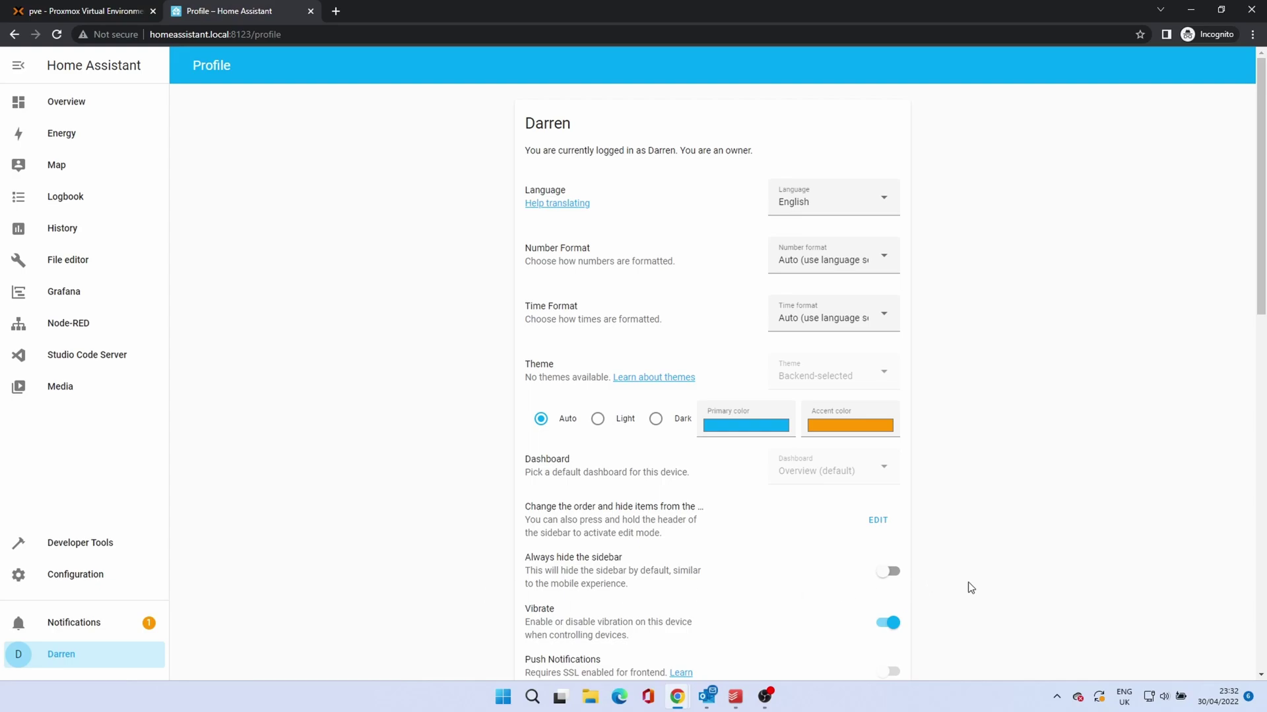
scroll(969, 588, down, 2)
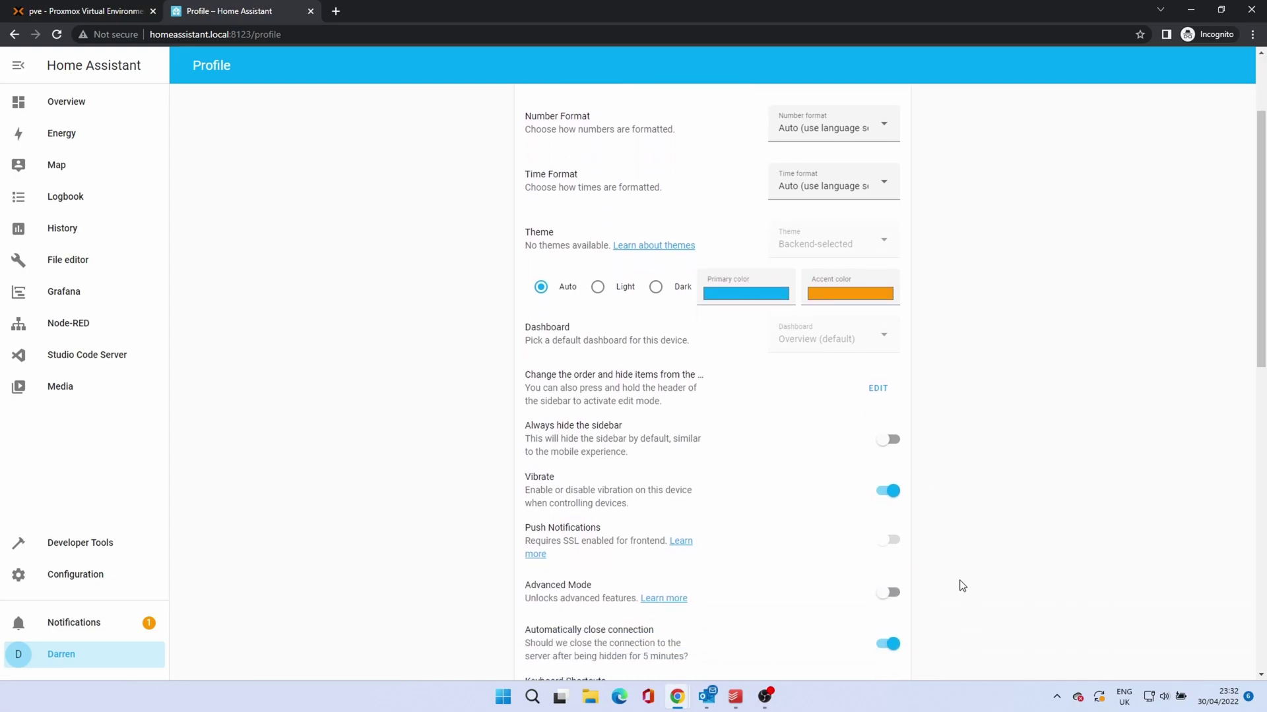
click(885, 593)
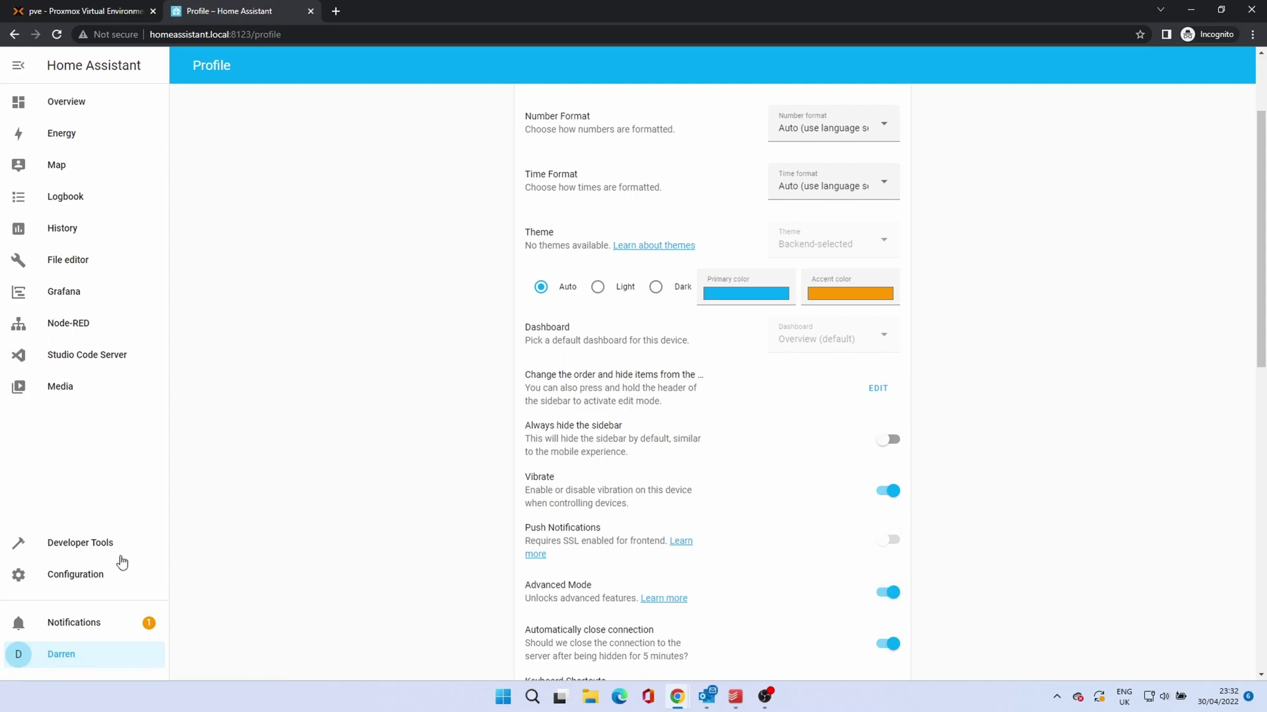
click(105, 576)
Step: Go from the installed add-ons to the Add-on Store and scroll to the Community add-ons
click(607, 322)
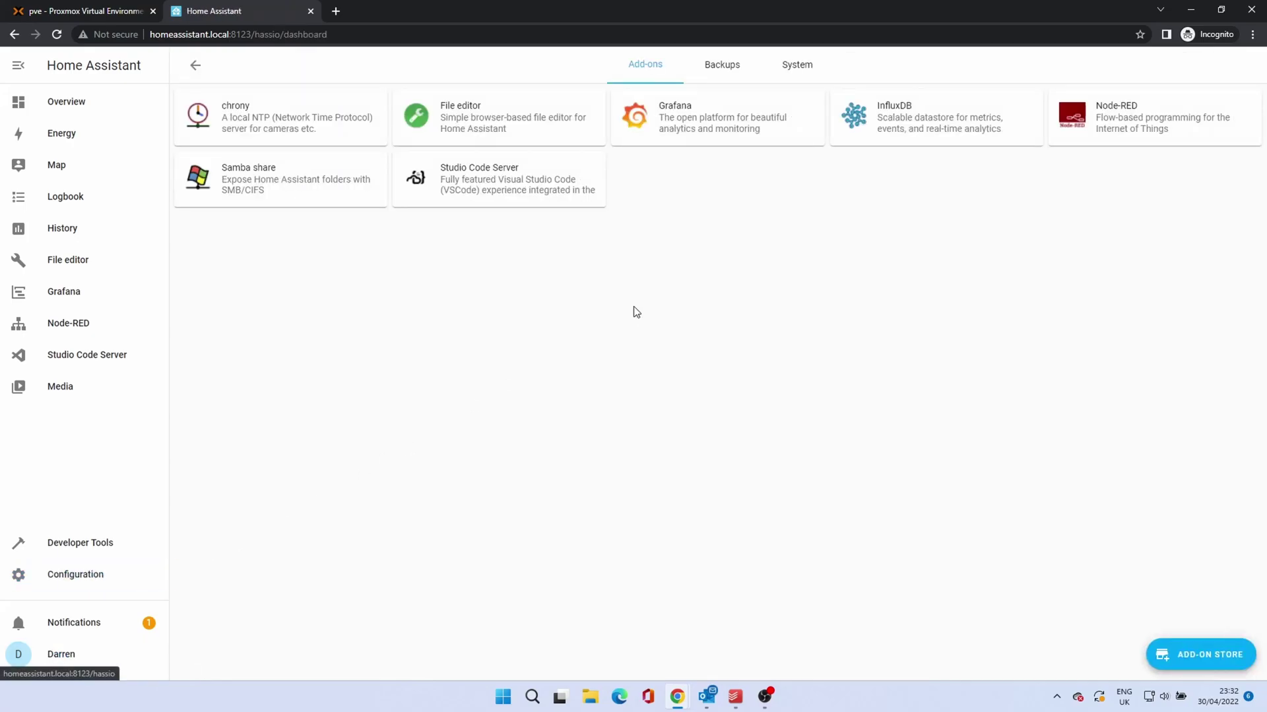
click(1218, 657)
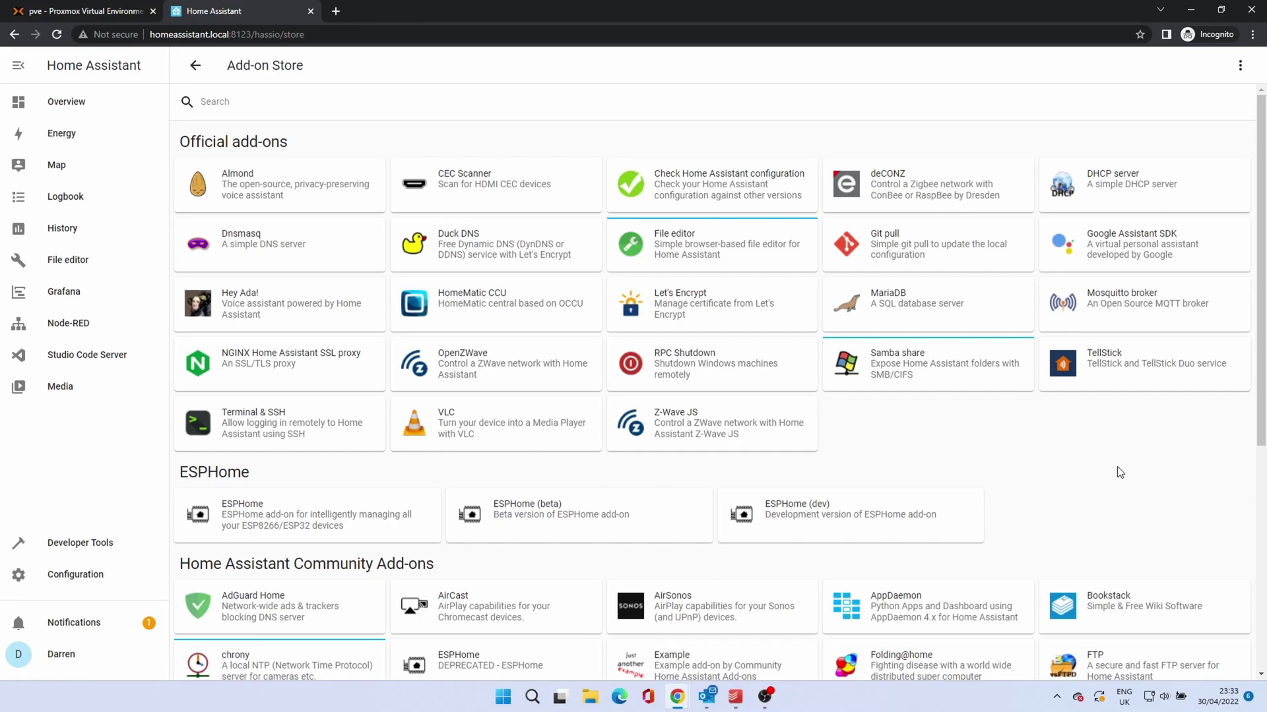
scroll(1119, 470, down, 2)
scroll(1119, 470, down, 4)
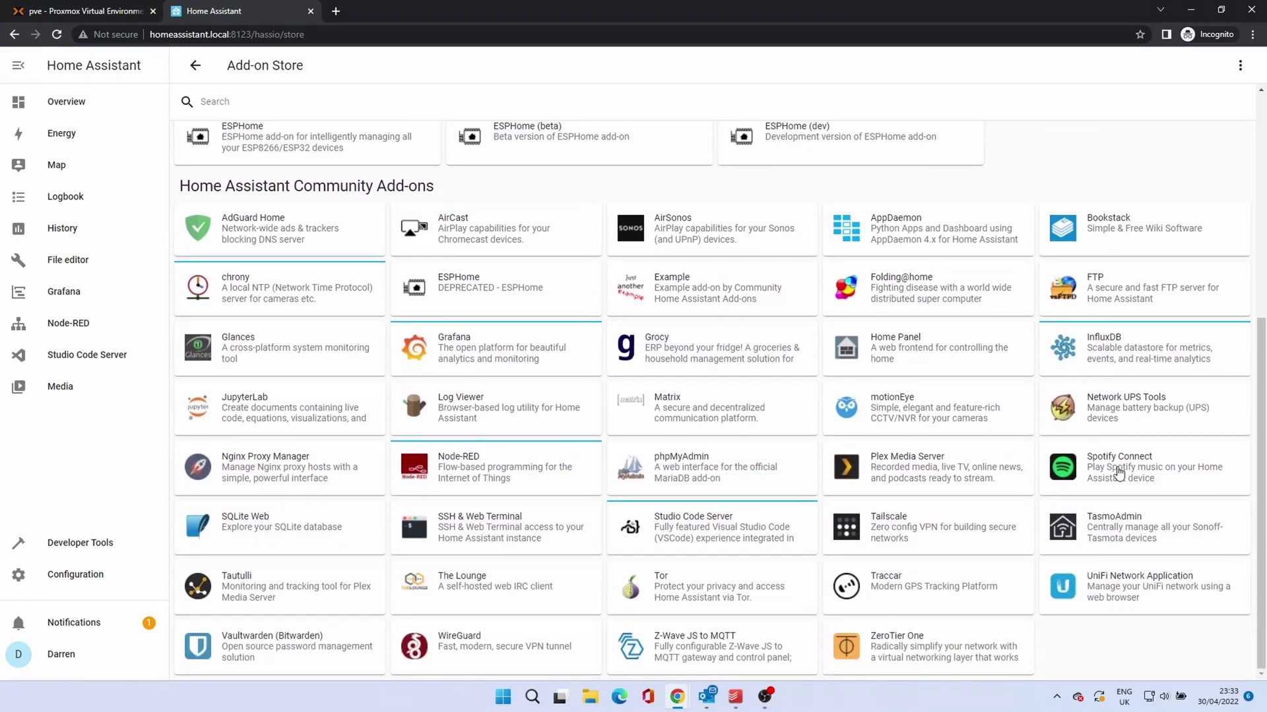
Step: Install SSH & Web Terminal 10.1.2 with Watchdog, Auto update and Show in sidebar enabled
click(477, 529)
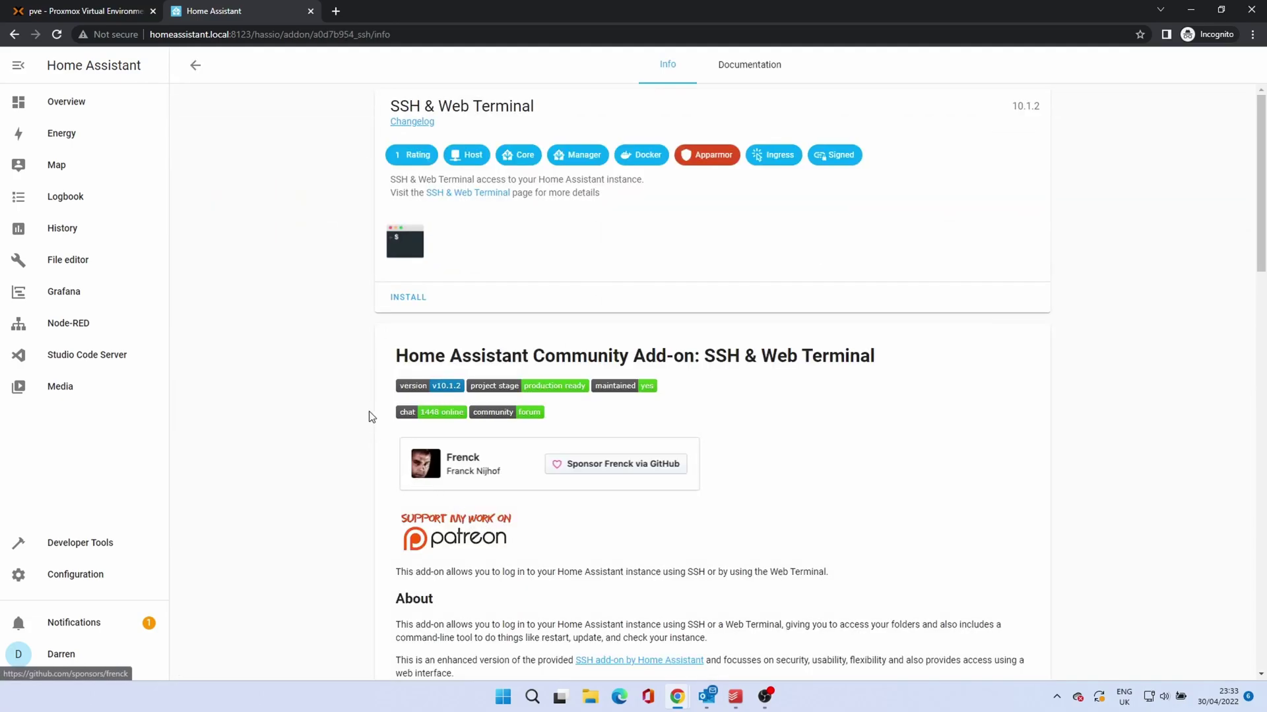
click(402, 300)
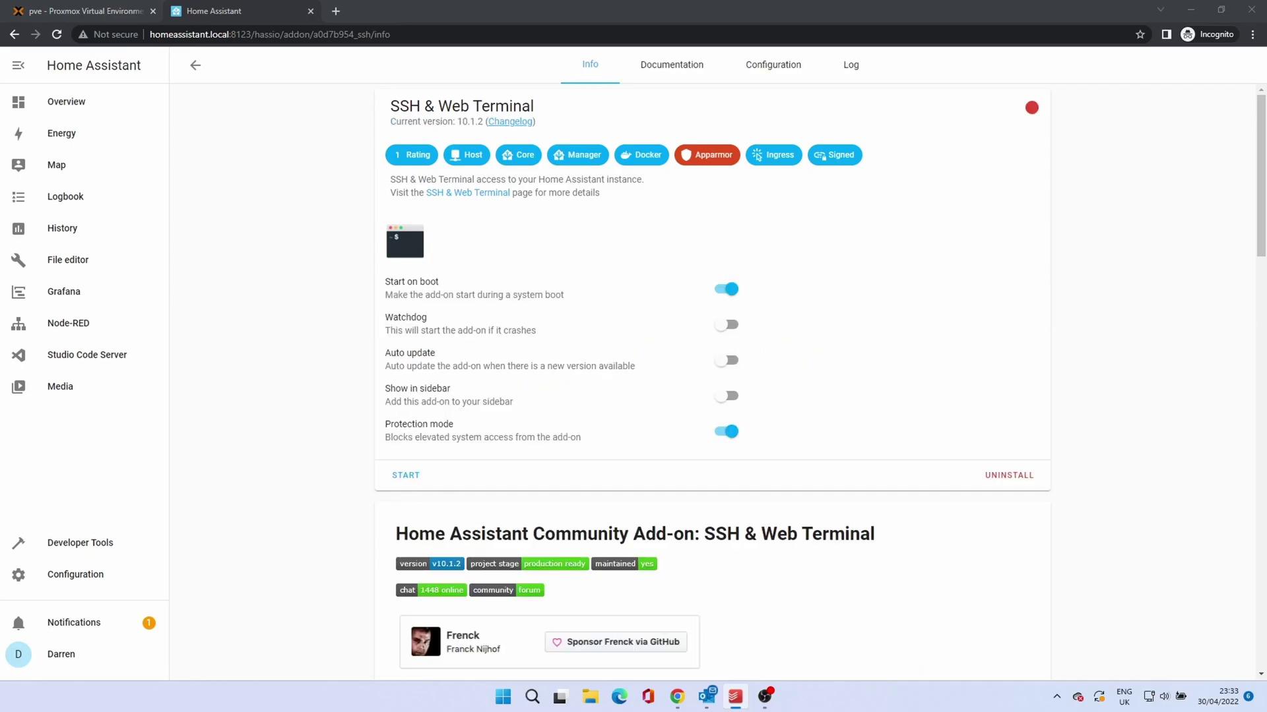
click(727, 330)
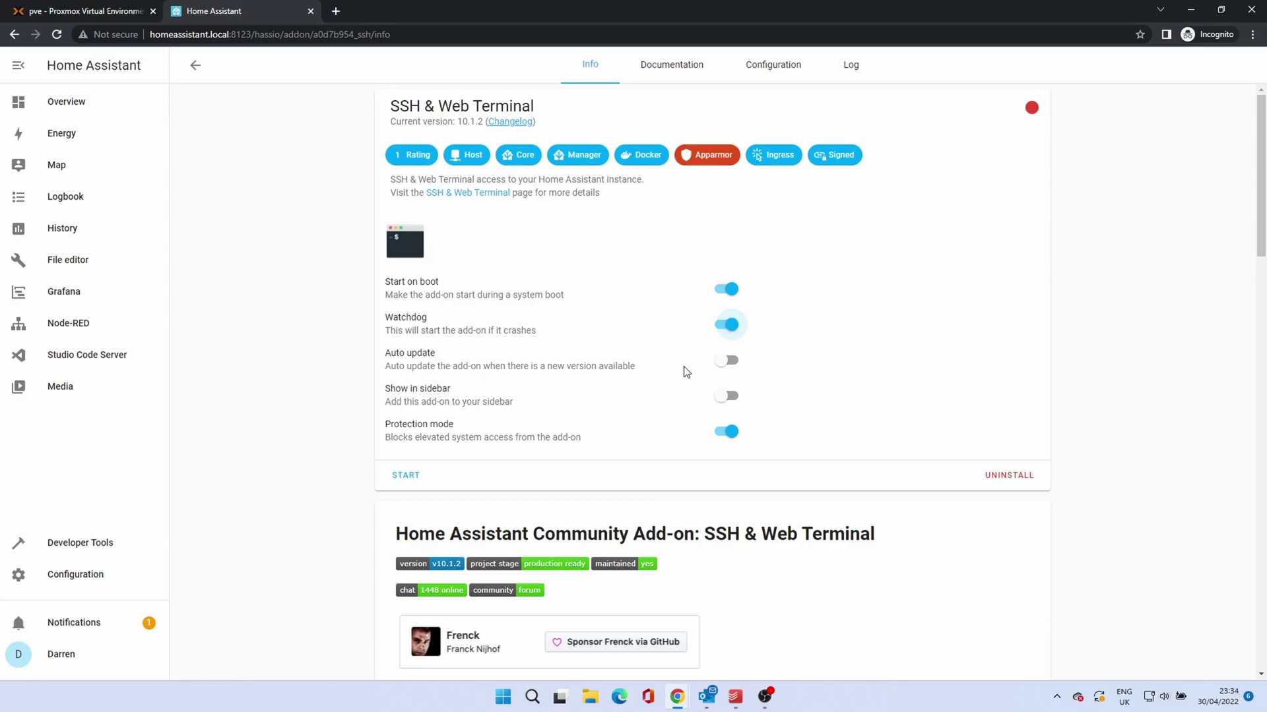
click(726, 362)
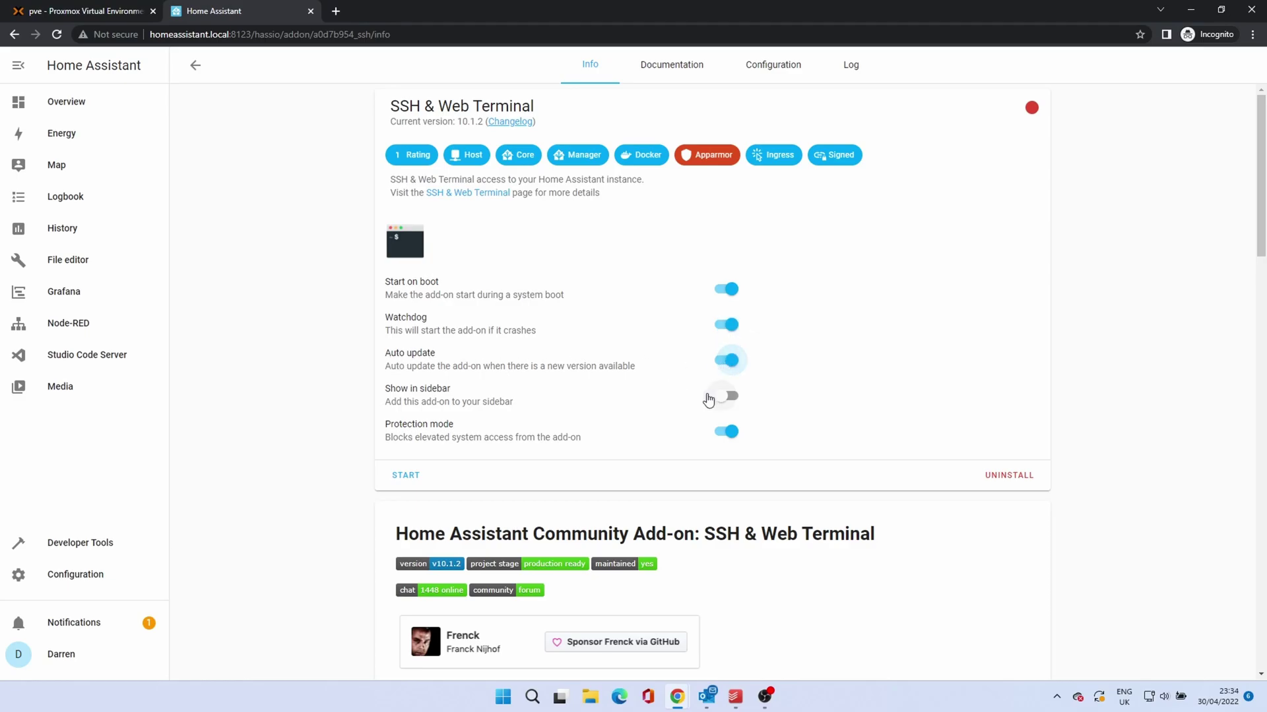
click(727, 398)
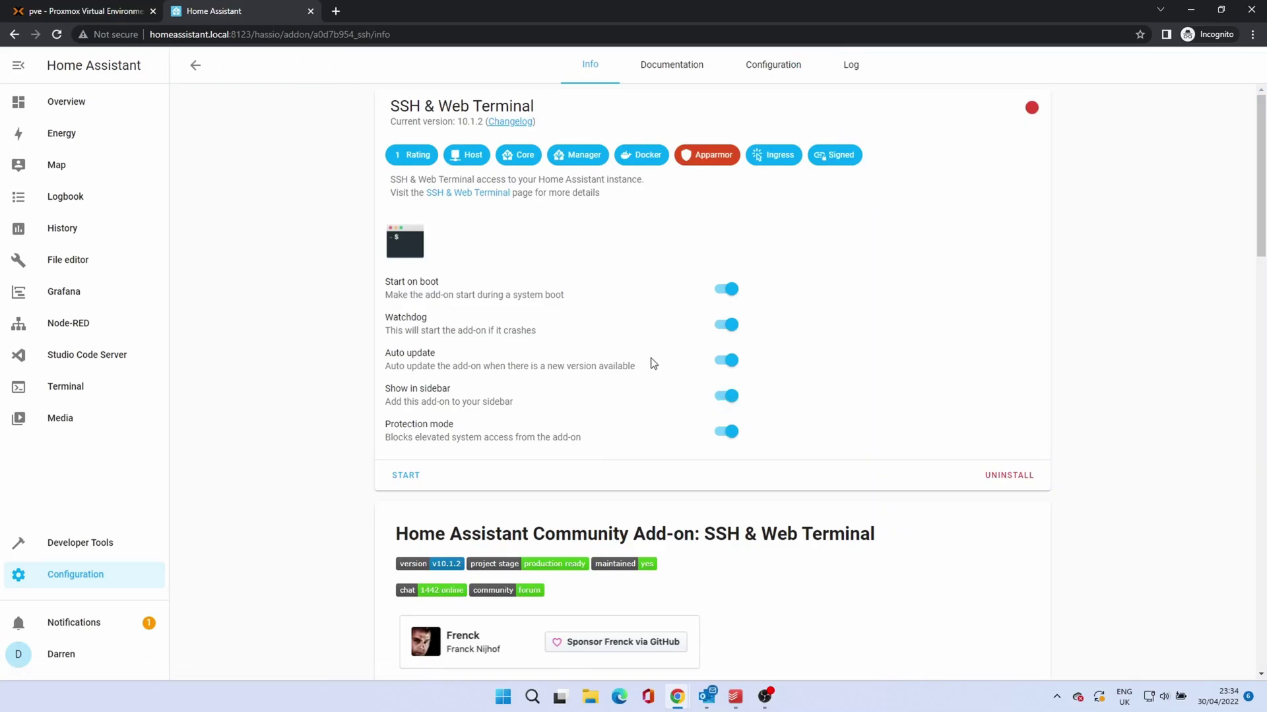
Step: Read through the SSH & Web Terminal documentation, then go back to its configuration options
click(754, 67)
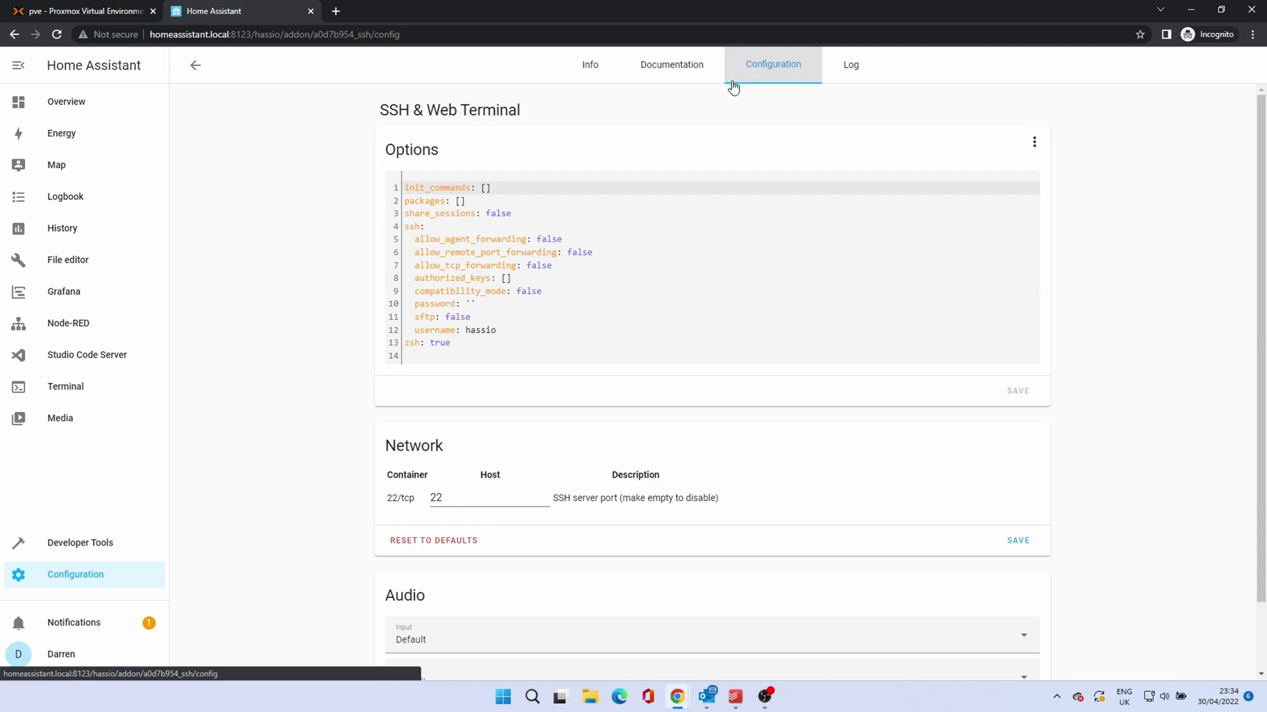
click(674, 81)
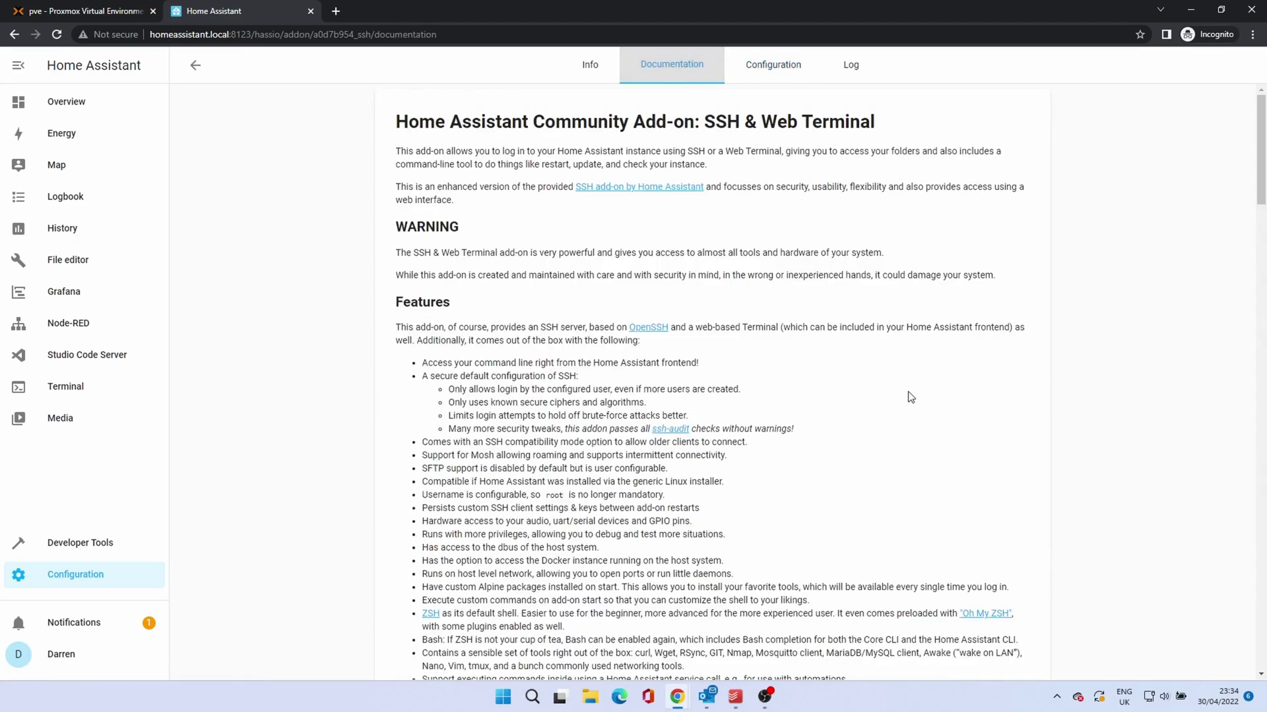
scroll(910, 397, down, 6)
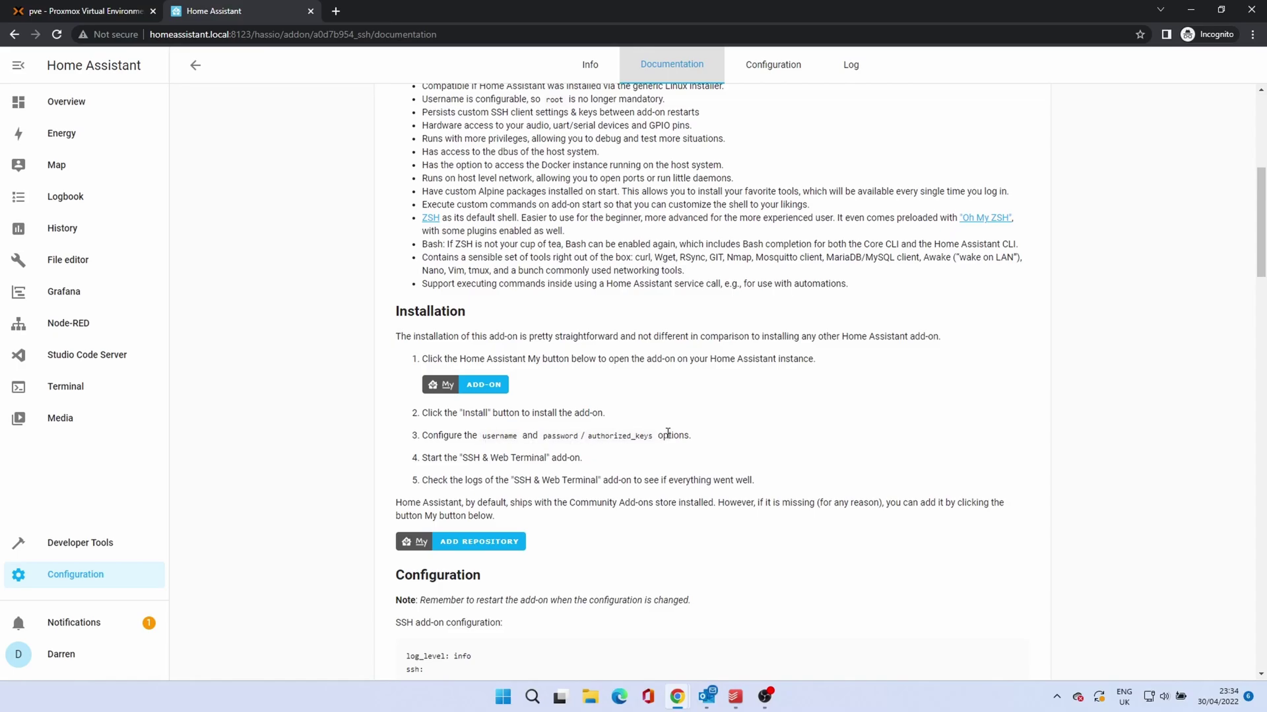
click(787, 72)
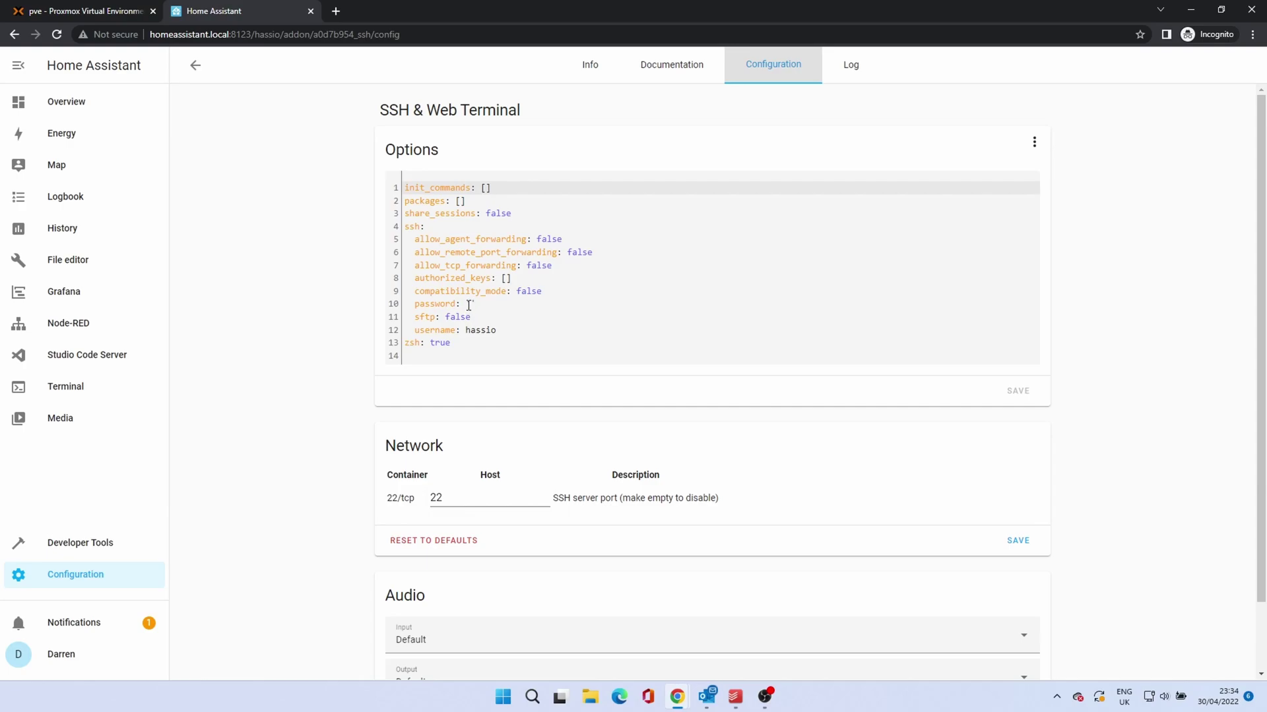
Step: Enter an SSH password in the YAML password field and save the add-on options
click(470, 303)
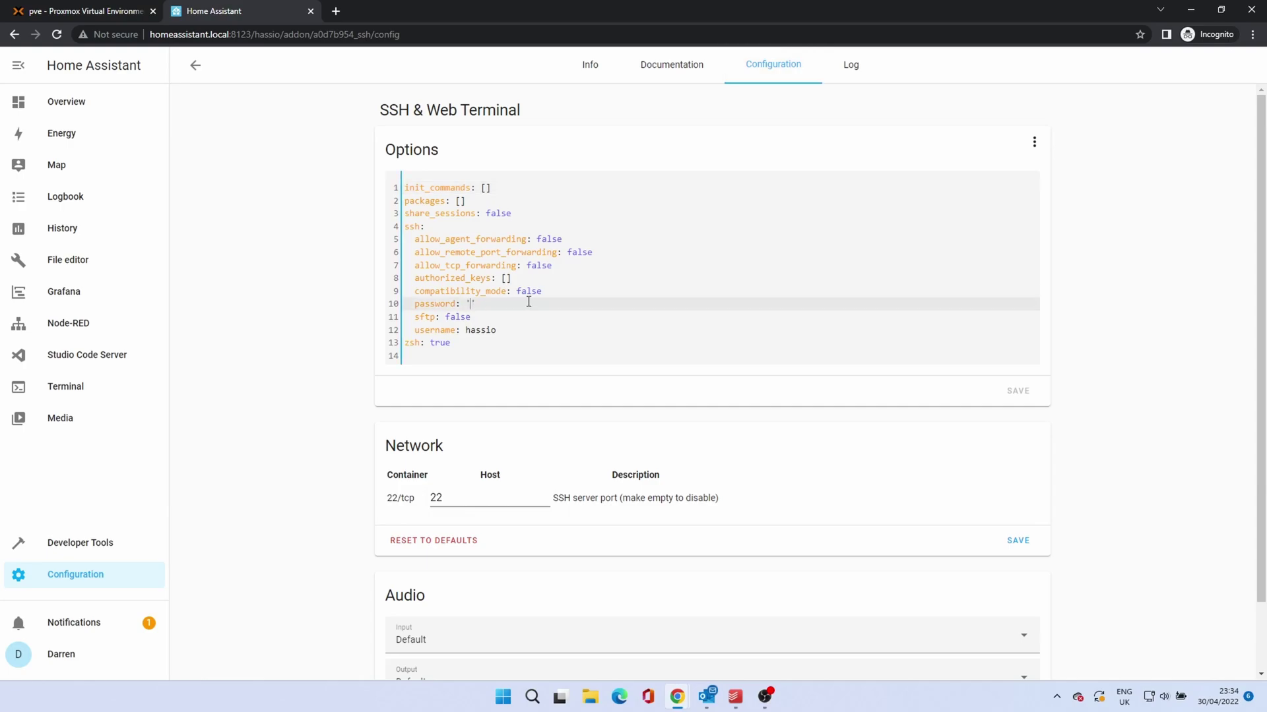
text(Password123)
click(1026, 397)
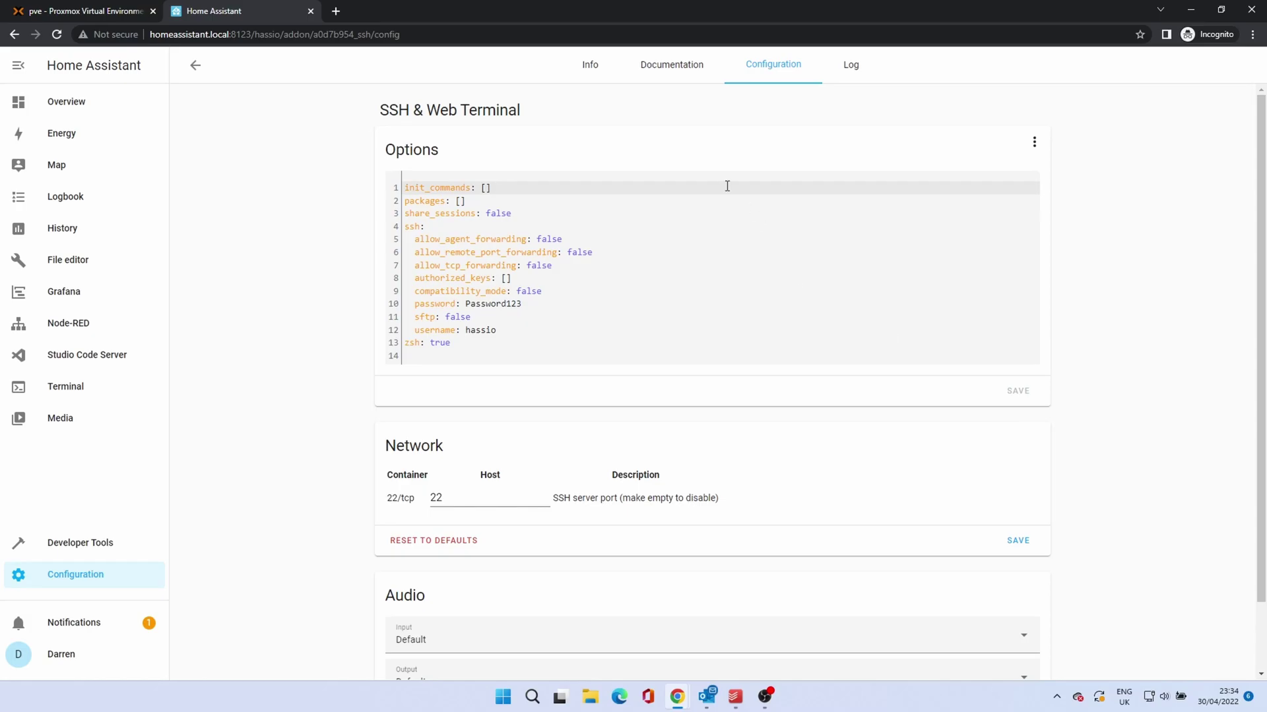
Step: Start SSH & Web Terminal from its Info tab, open the web terminal and run ls
click(591, 69)
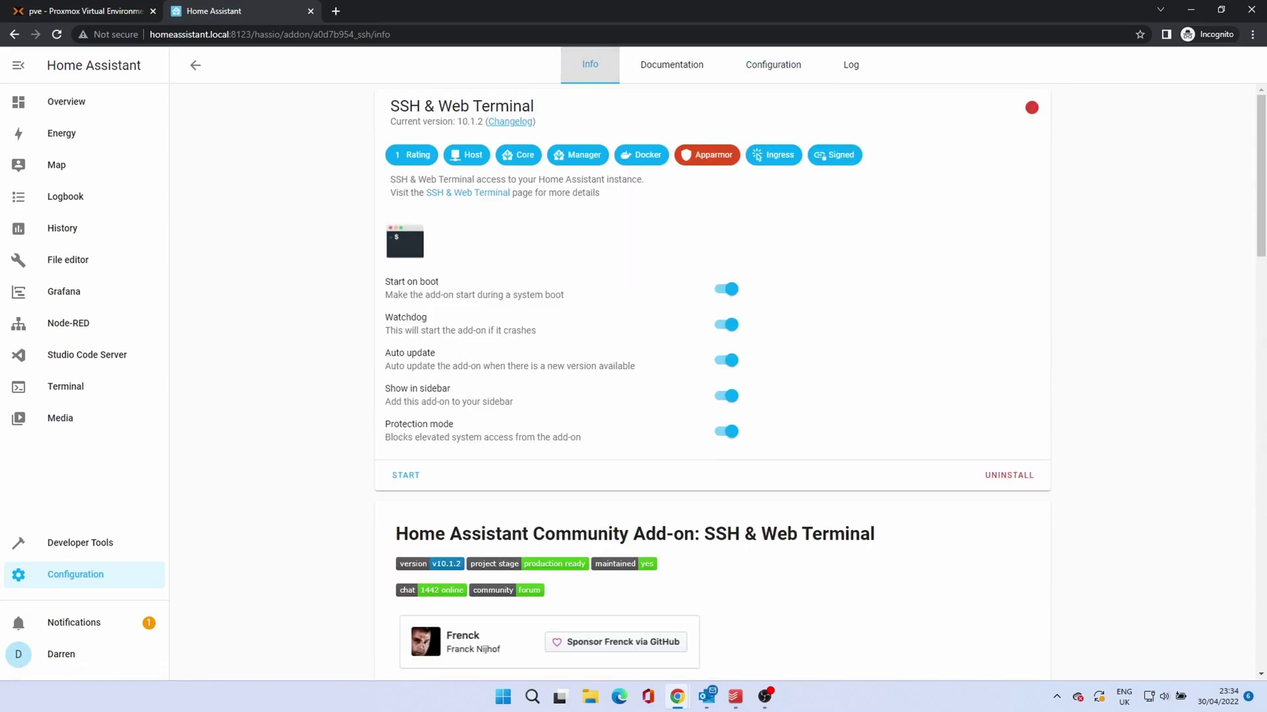
click(406, 476)
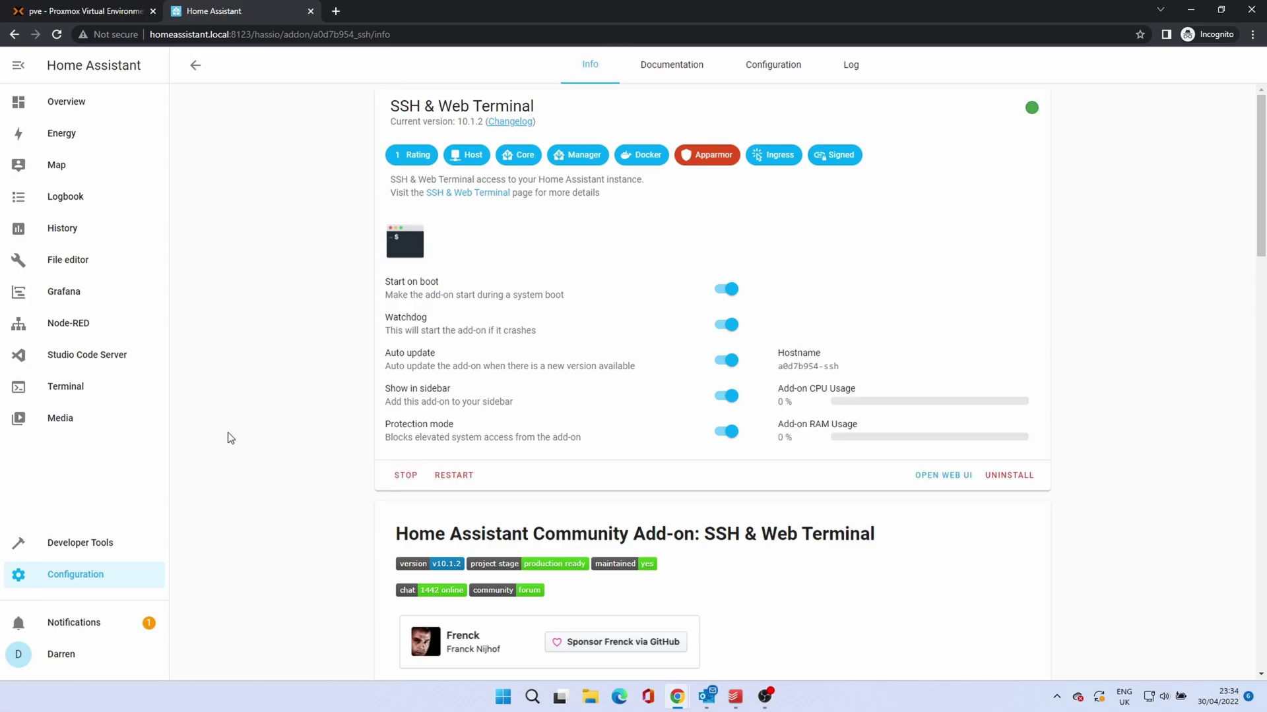
click(948, 477)
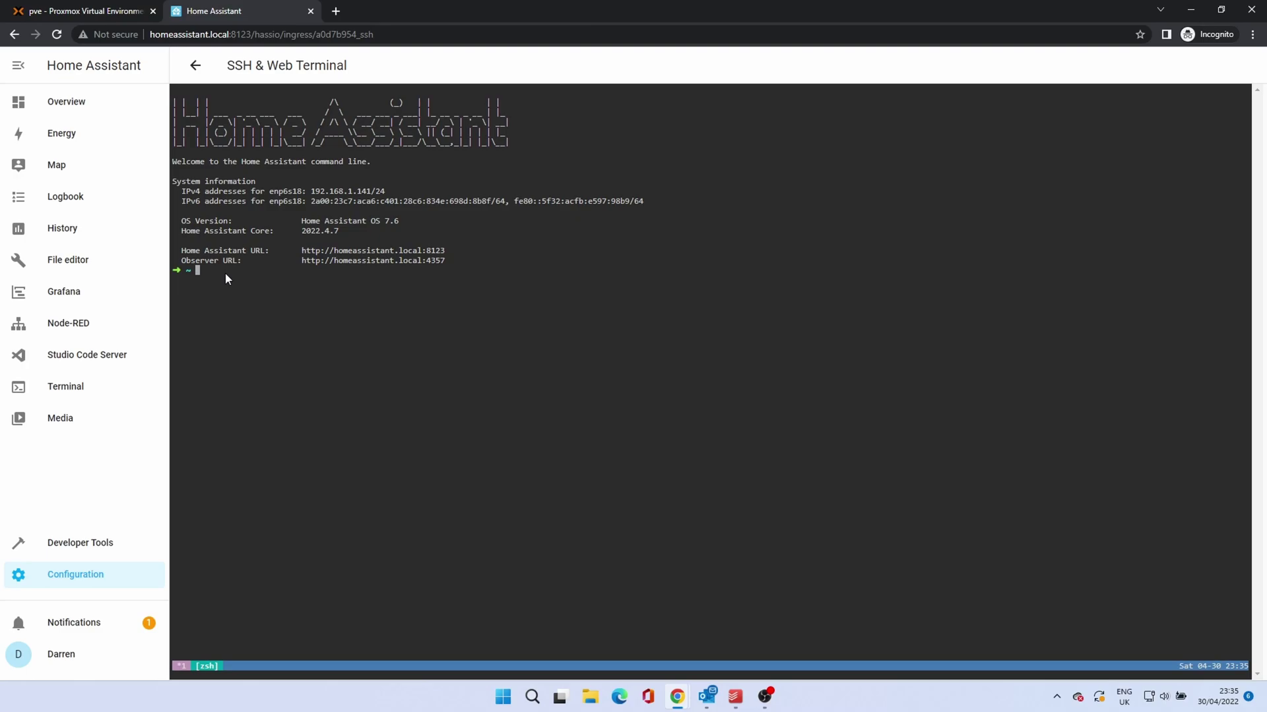
key(Return)
Step: Switch from the web terminal to the Configuration dashboard via the sidebar
click(75, 574)
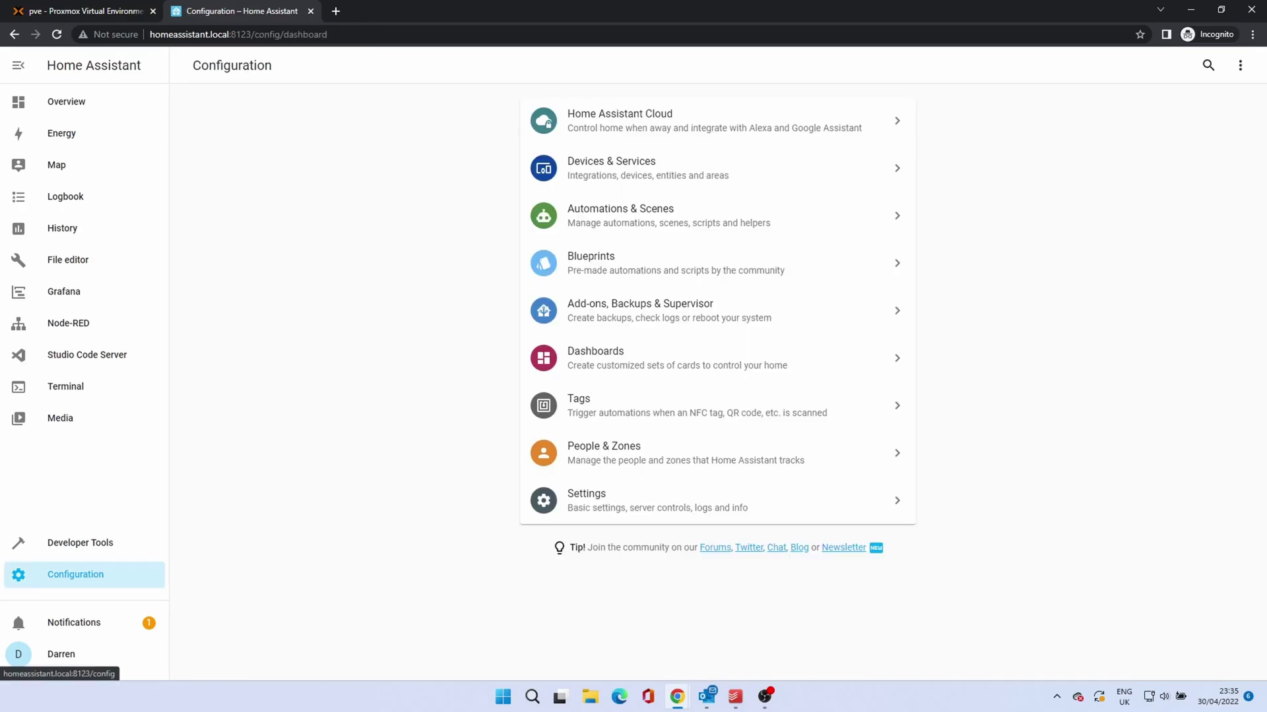